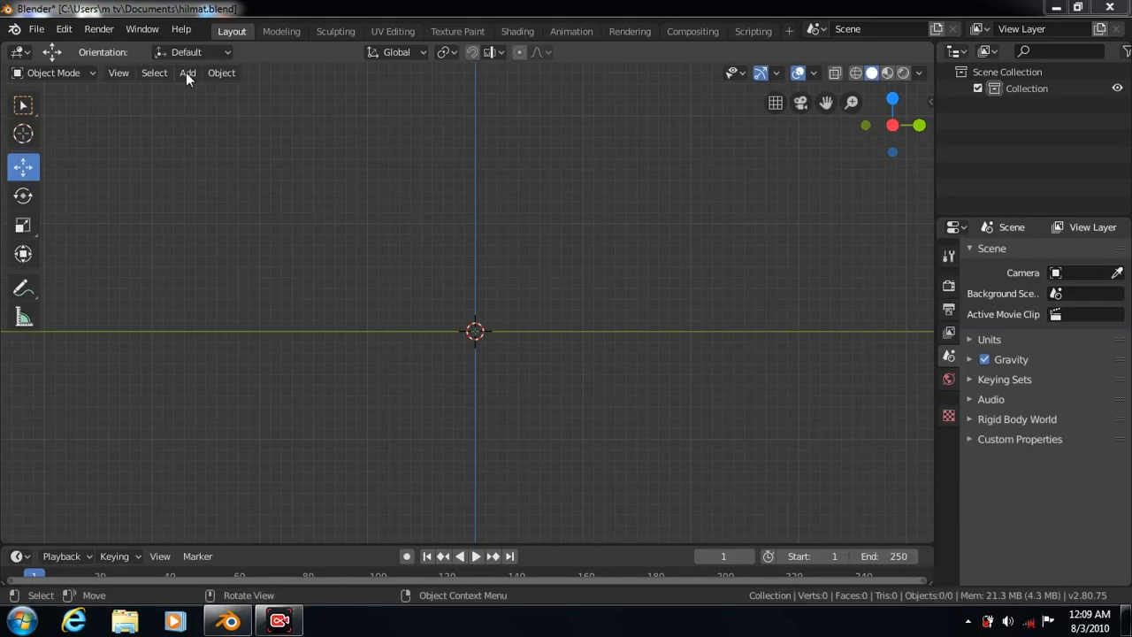
# Load images(1).jpg from the Desktop as a reference image for the helmet's side view
pyautogui.click(187, 73)
pyautogui.moveTo(220, 256)
pyautogui.click(350, 256)
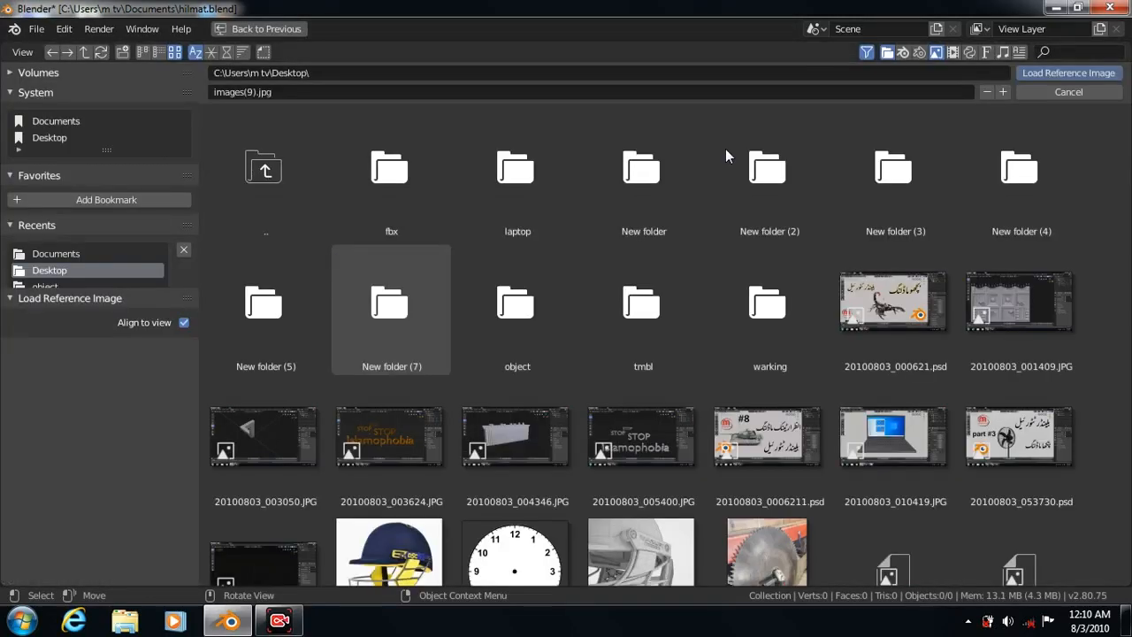
pyautogui.scroll(-5, 654, 345)
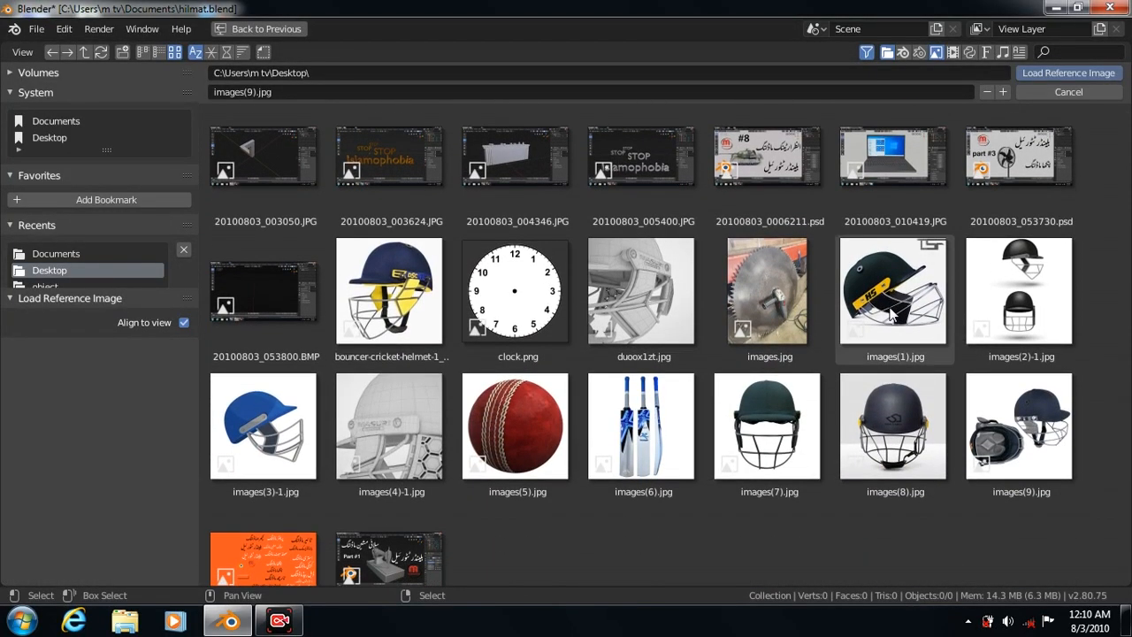
pyautogui.click(892, 288)
pyautogui.click(1043, 74)
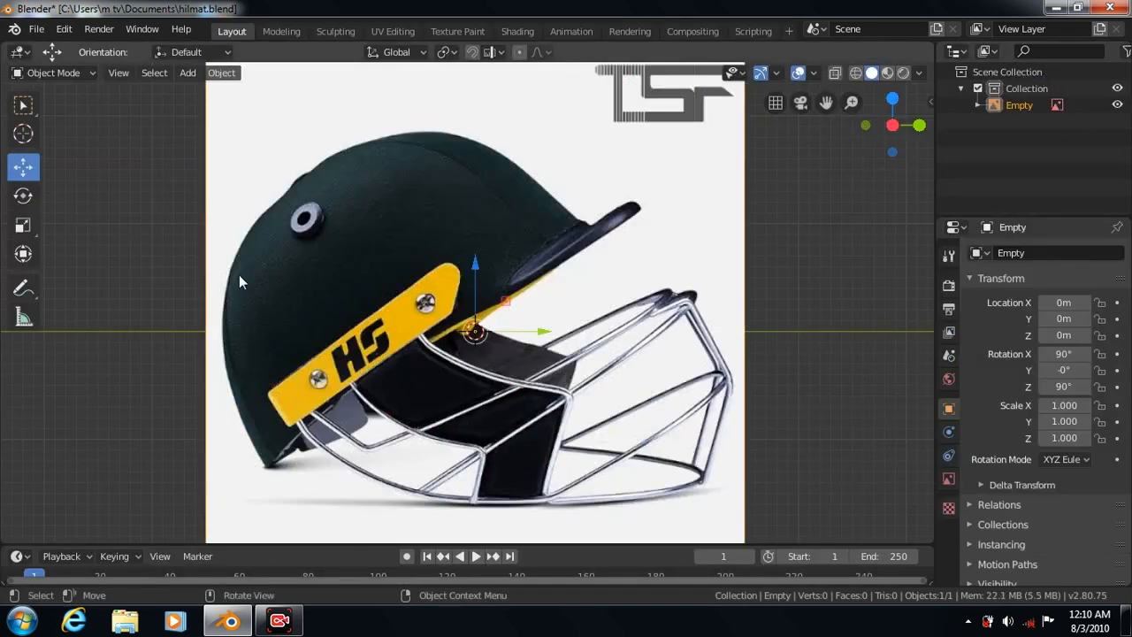
# Rotate the reference image about -34.4° around the X axis so the helmet brim lies level
pyautogui.click(23, 196)
pyautogui.moveTo(522, 296); pyautogui.dragTo(553, 325)
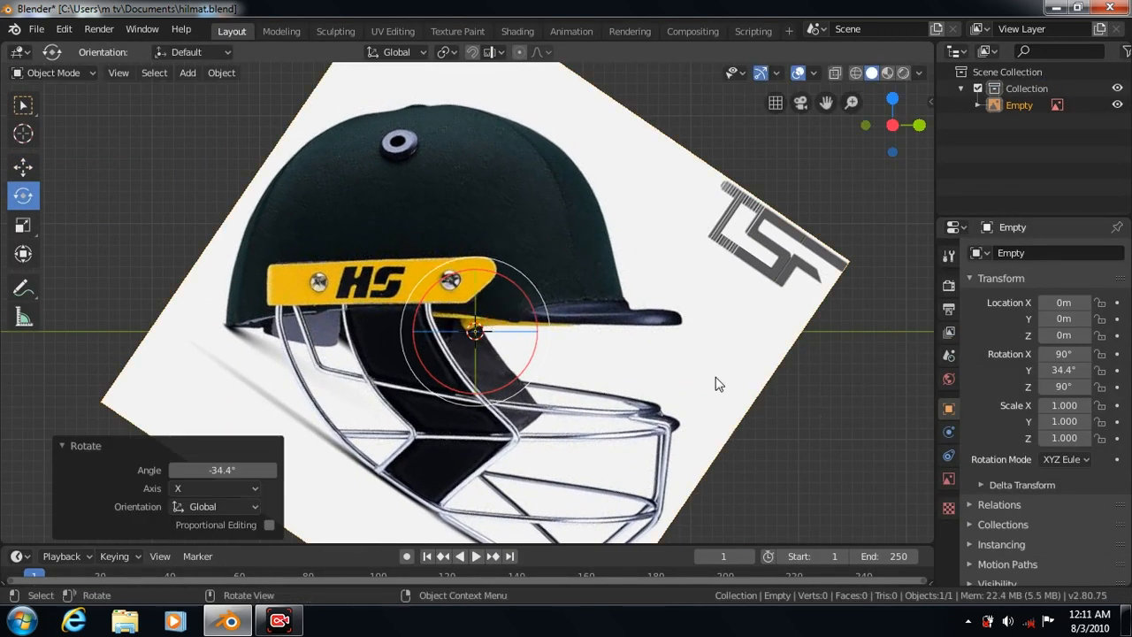
pyautogui.click(62, 445)
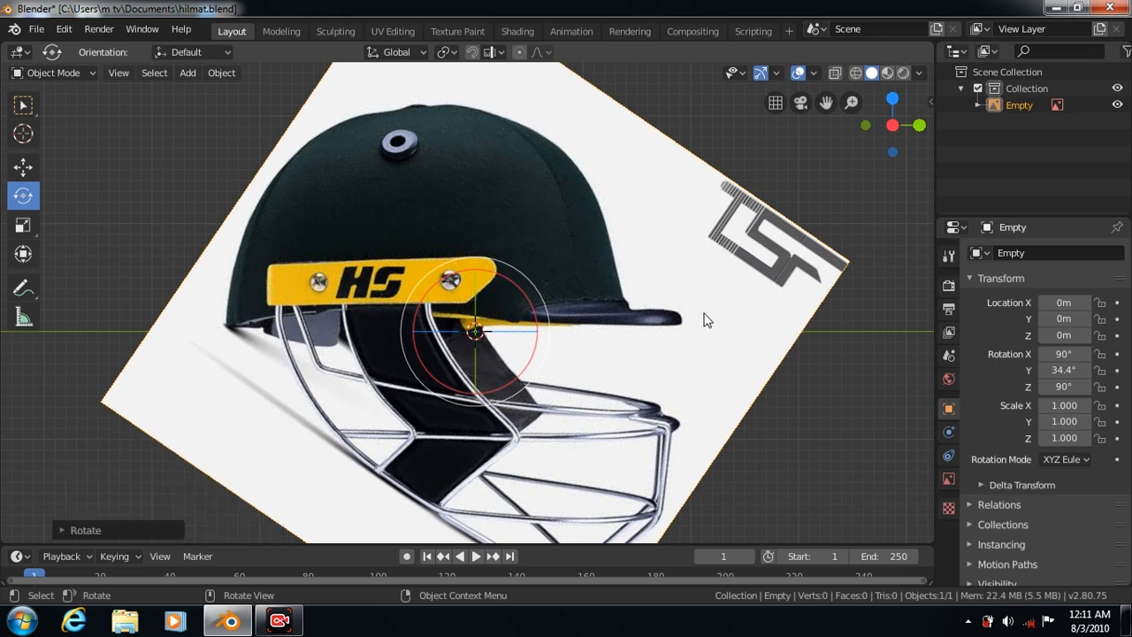
# Add a UV sphere mesh at the scene origin
pyautogui.click(185, 73)
pyautogui.moveTo(193, 92)
pyautogui.click(352, 143)
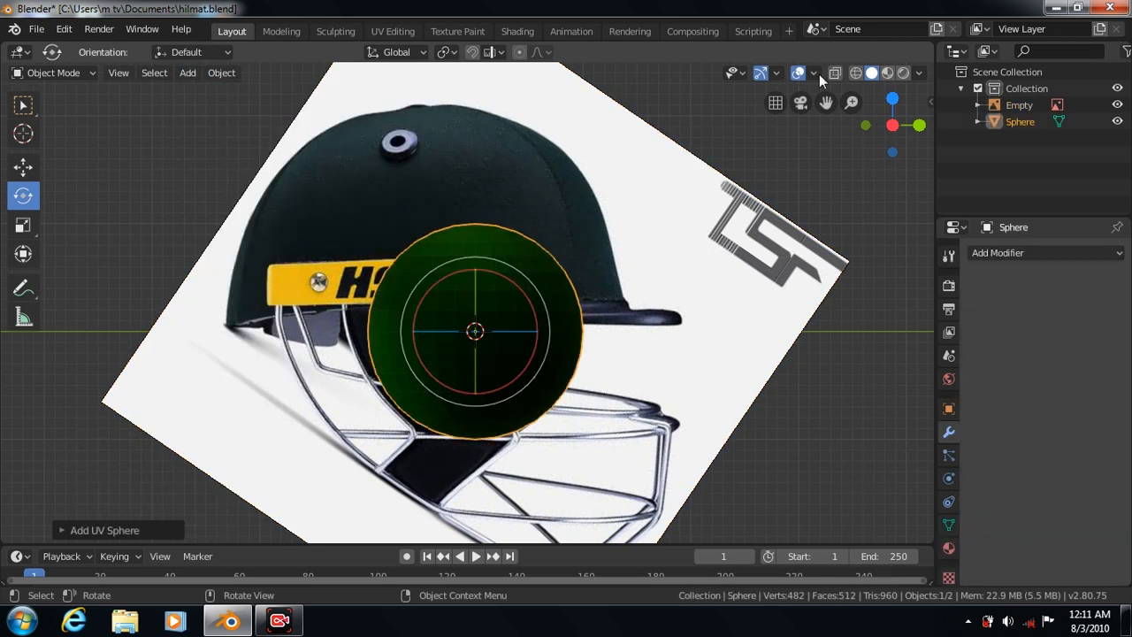
# Set the viewport shading to Studio lighting with a near-white single colour and turn off Cavity
pyautogui.click(918, 73)
pyautogui.click(914, 298)
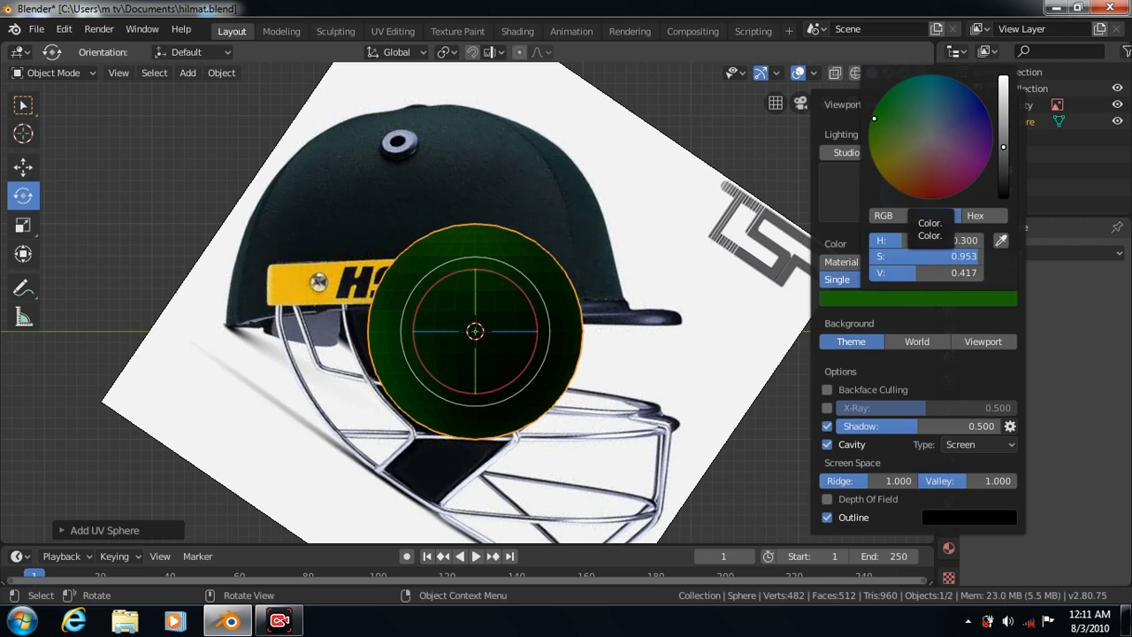
pyautogui.click(931, 141)
pyautogui.click(1005, 93)
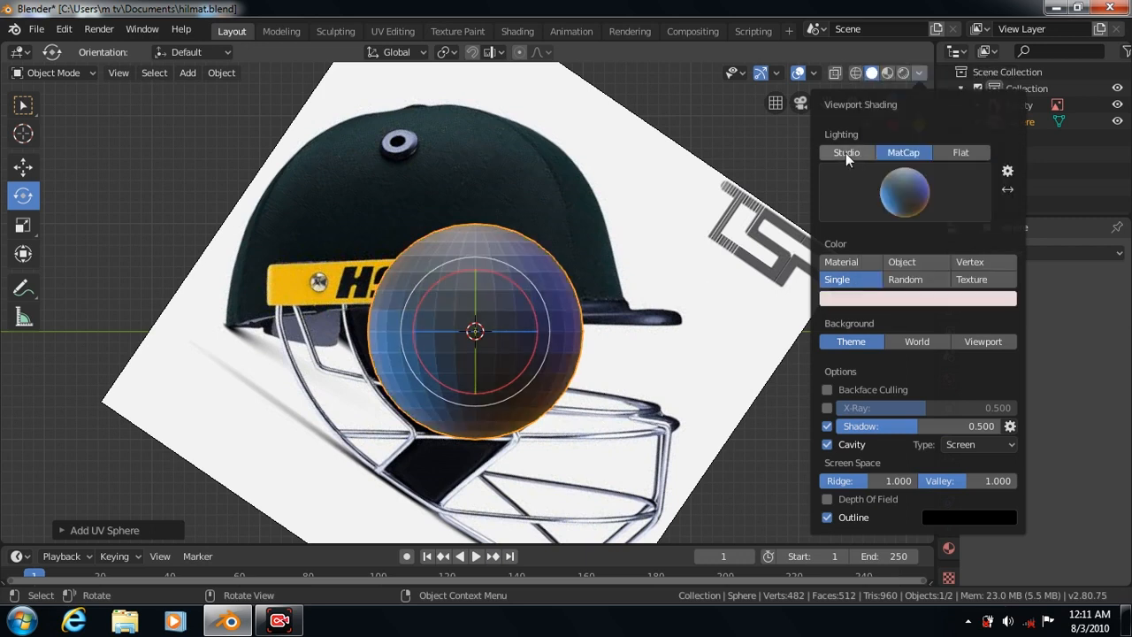
pyautogui.click(845, 153)
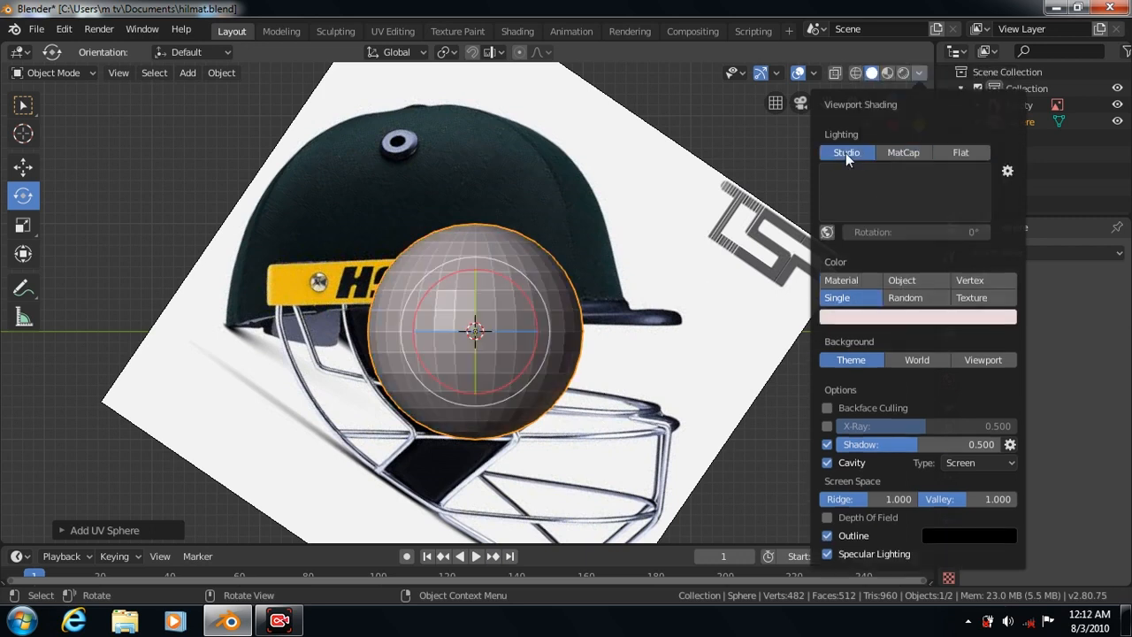
pyautogui.click(826, 461)
pyautogui.click(784, 426)
# Reduce the new UV sphere to 12 segments and 12 rings
pyautogui.click(500, 332)
pyautogui.click(219, 349)
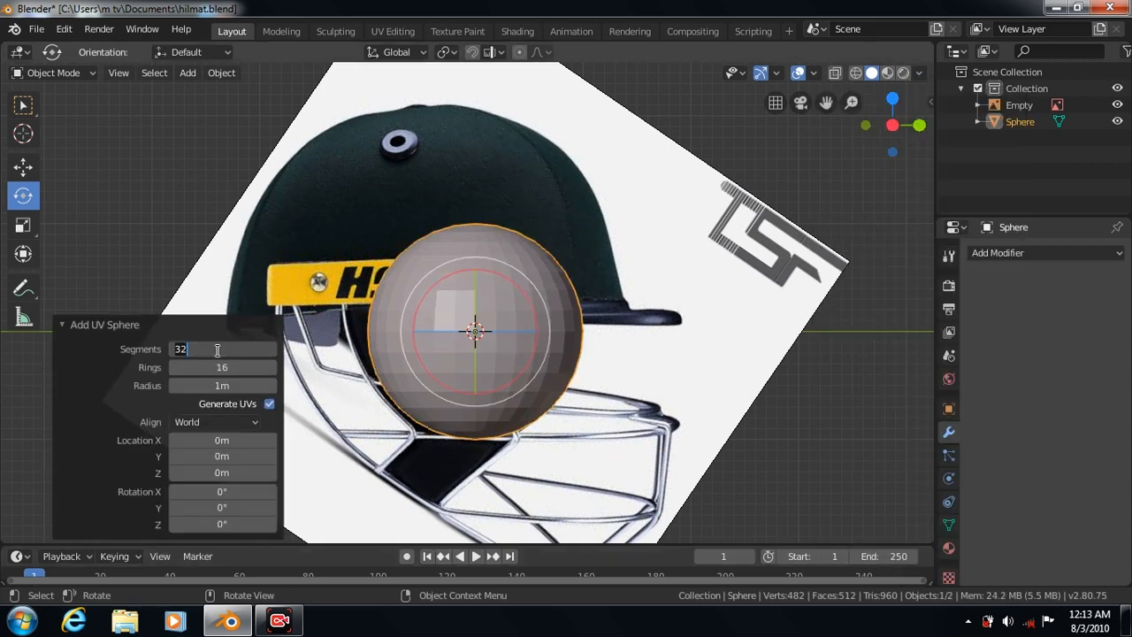
pyautogui.press('Return')
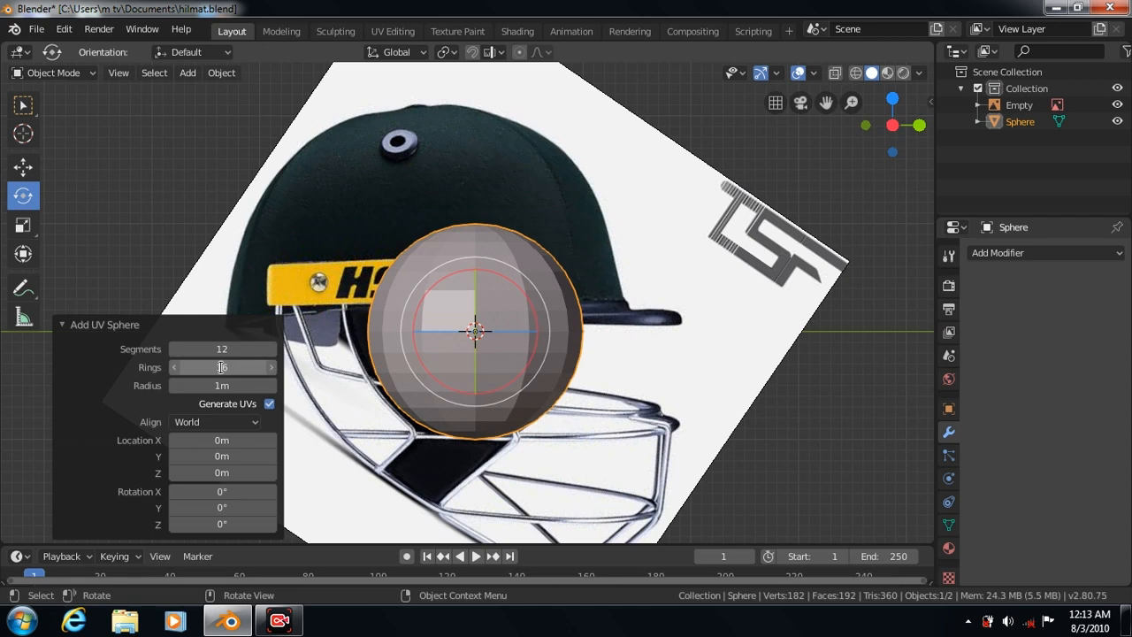
pyautogui.click(222, 367)
pyautogui.write('6')
pyautogui.press('Return')
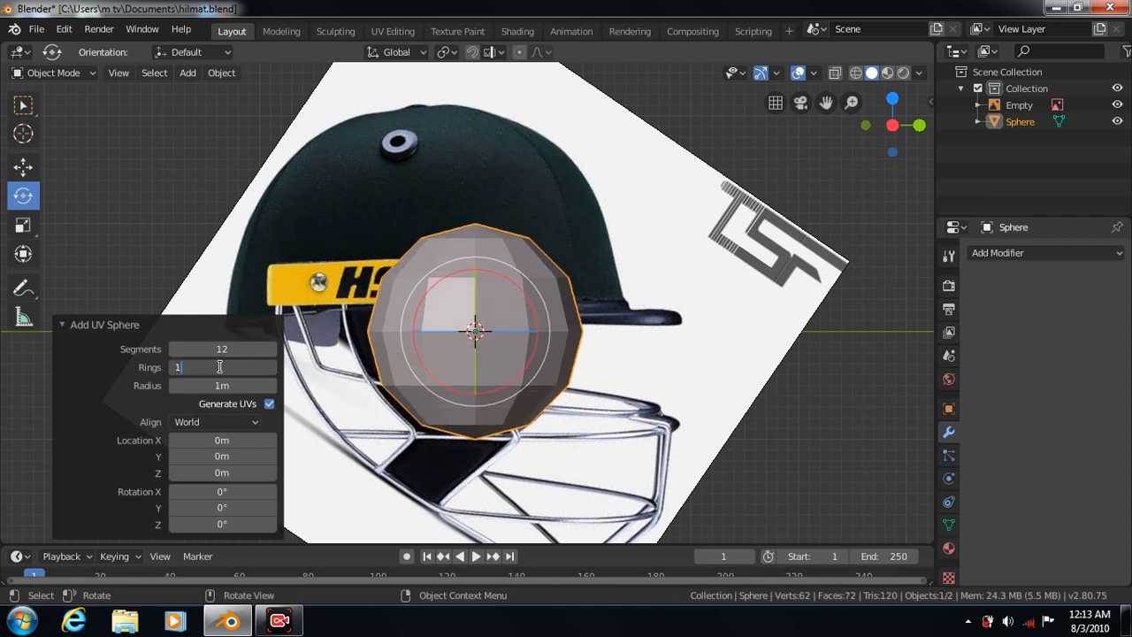
pyautogui.write('12')
pyautogui.press('Return')
pyautogui.click(61, 324)
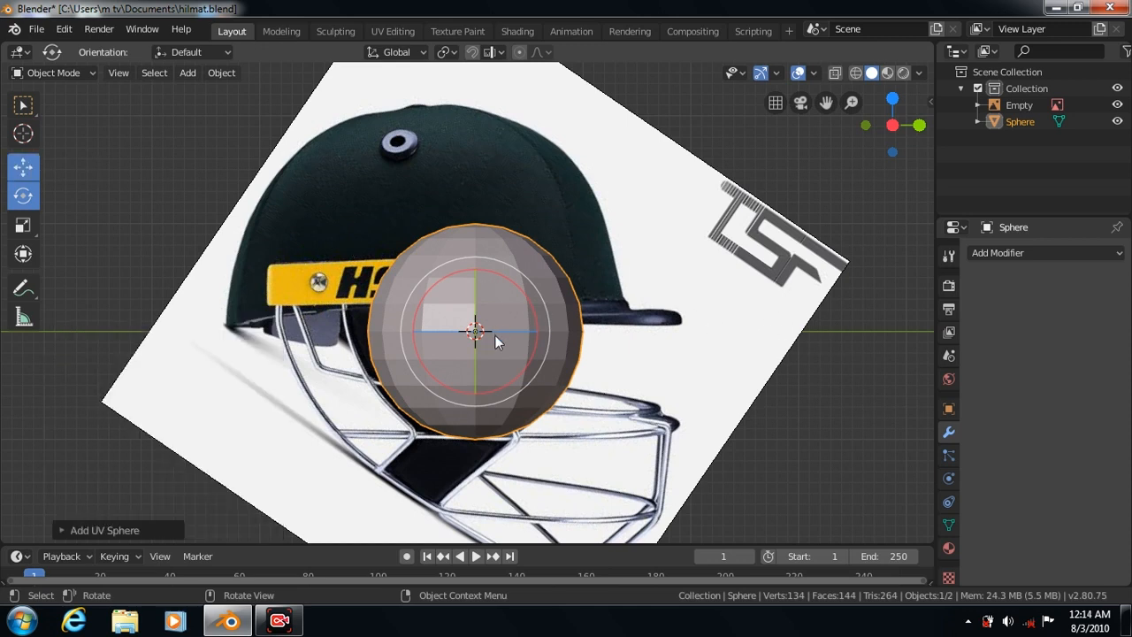
# Move the sphere about 0.55 m toward the helmet's back along Y, and raise it along Z to the helmet's crown
pyautogui.press('g')
pyautogui.press('x')
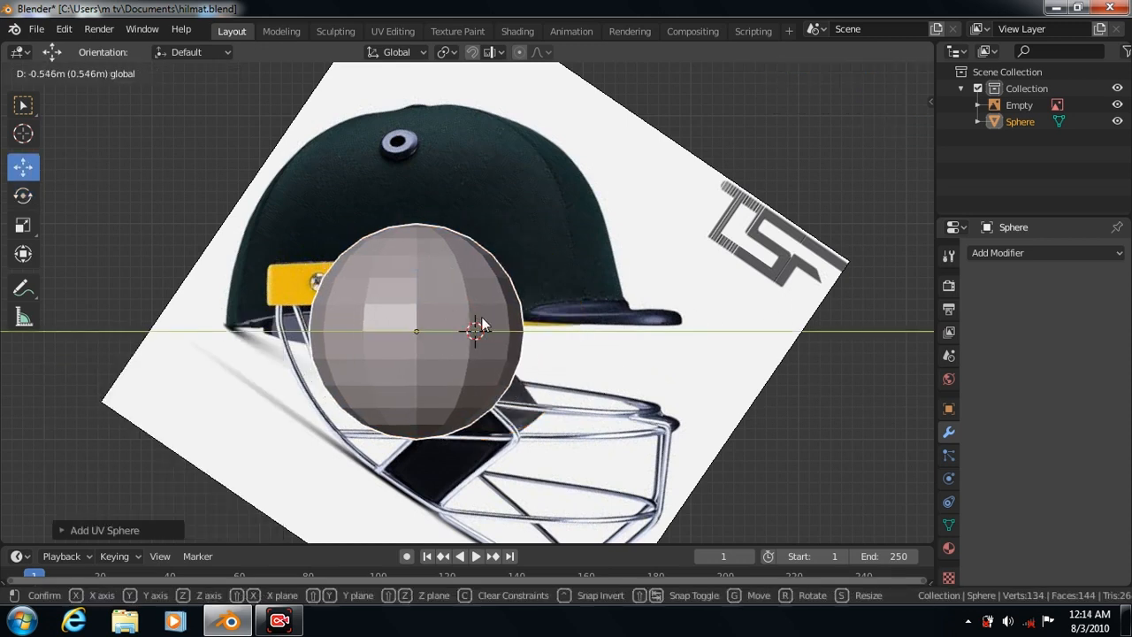
pyautogui.click(481, 320)
pyautogui.press('g')
pyautogui.press('z')
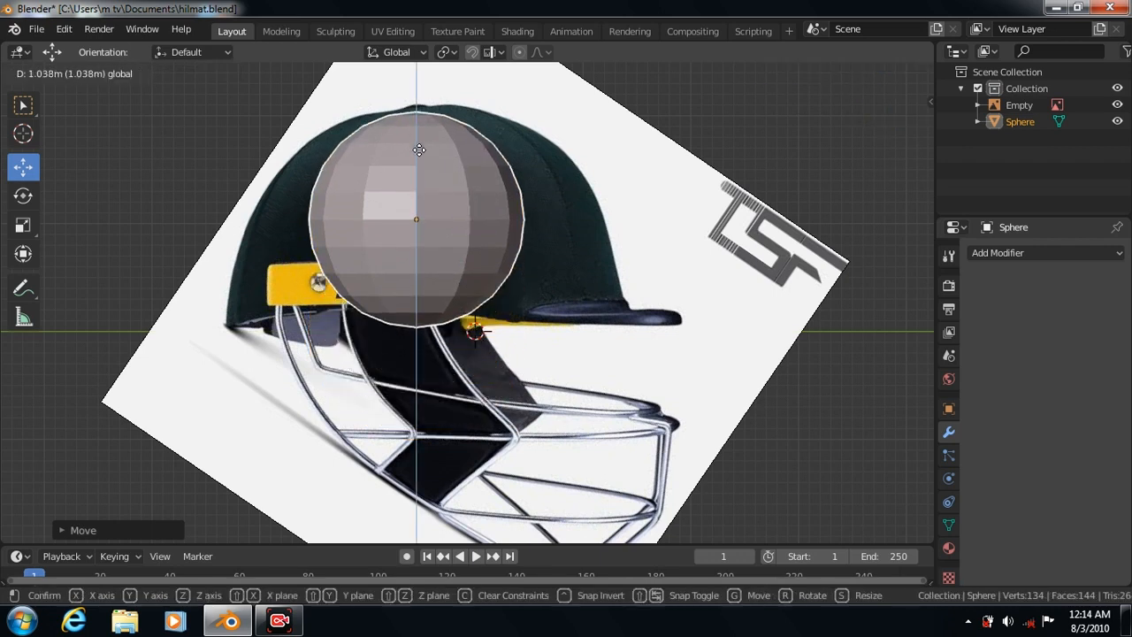
pyautogui.click(419, 146)
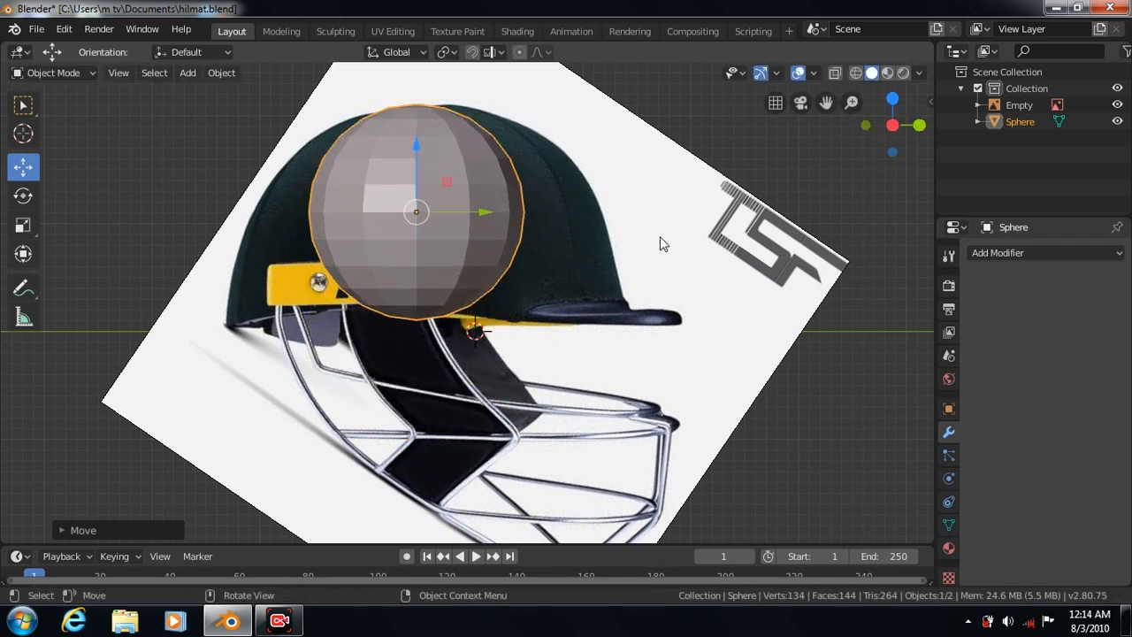
# Turn on X-ray display for the scene and select the sphere
pyautogui.click(23, 226)
pyautogui.hotkey('alt', 'a')
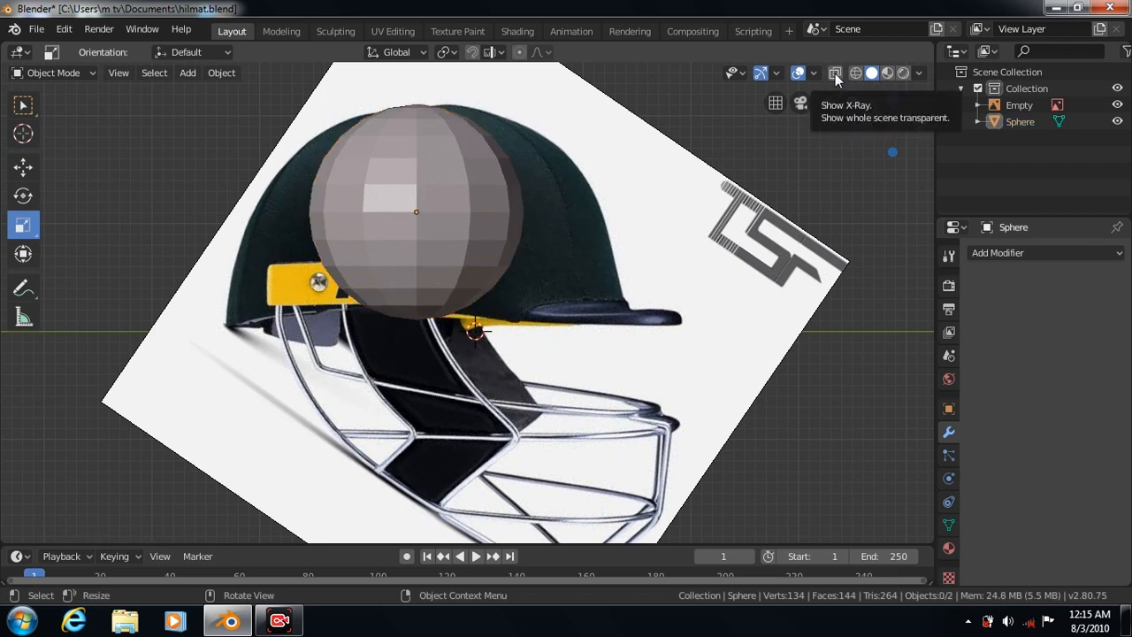
pyautogui.click(835, 74)
pyautogui.click(466, 214)
pyautogui.click(448, 181)
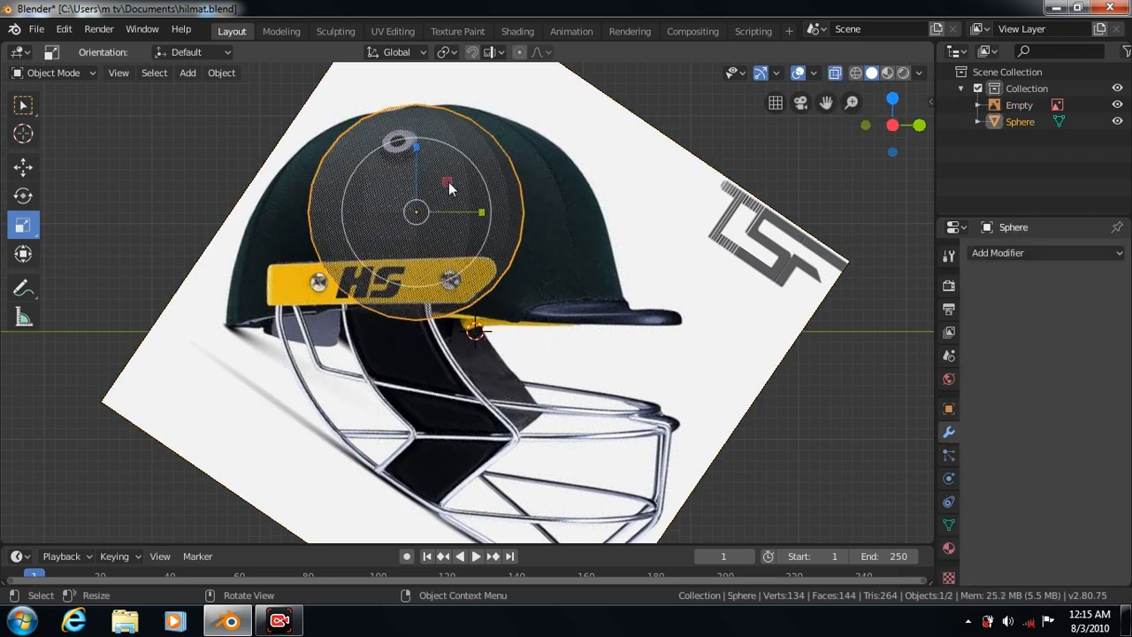
# Scale the sphere up uniformly to nearly the helmet's width and lower it until its top meets the crown
pyautogui.press('s')
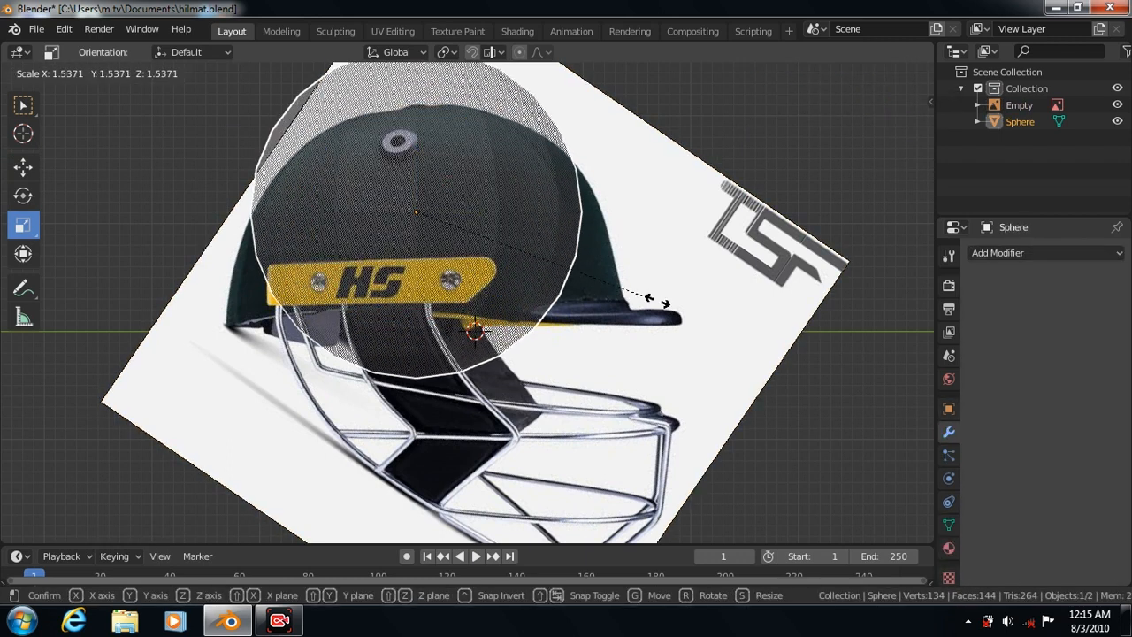
pyautogui.click(659, 305)
pyautogui.click(23, 167)
pyautogui.moveTo(419, 150); pyautogui.dragTo(423, 209)
# Delete the sphere's lower vertices in Edit Mode, leaving an open dome ending at the helmet's lower rim
pyautogui.press('Tab')
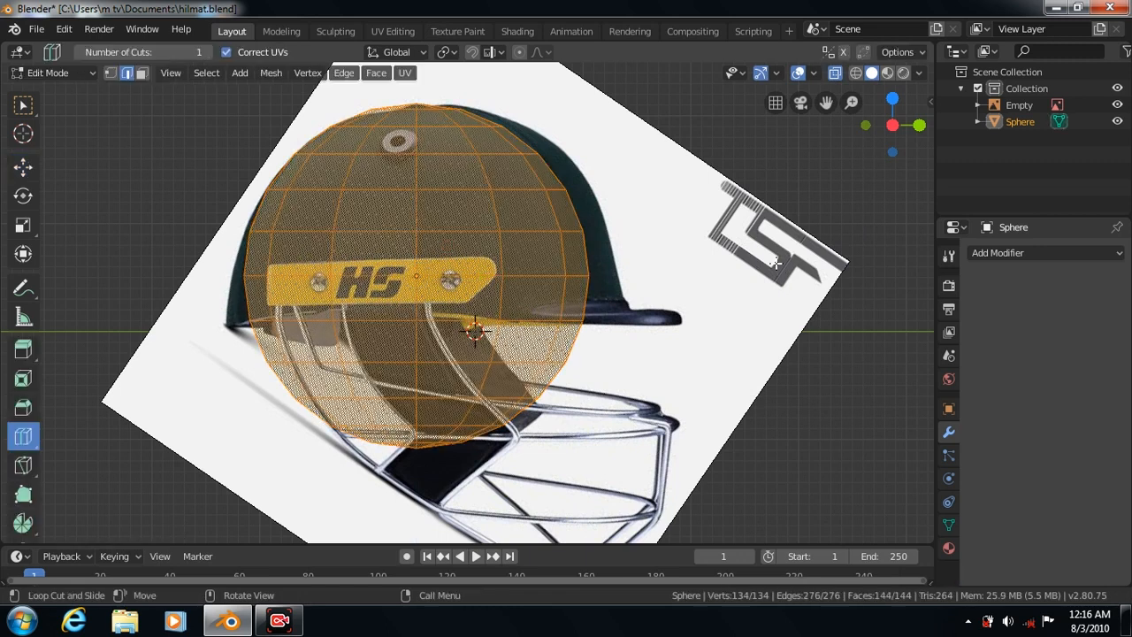
pyautogui.click(109, 72)
pyautogui.press('w')
pyautogui.moveTo(244, 346); pyautogui.dragTo(644, 482)
pyautogui.rightClick(391, 562)
pyautogui.click(375, 582)
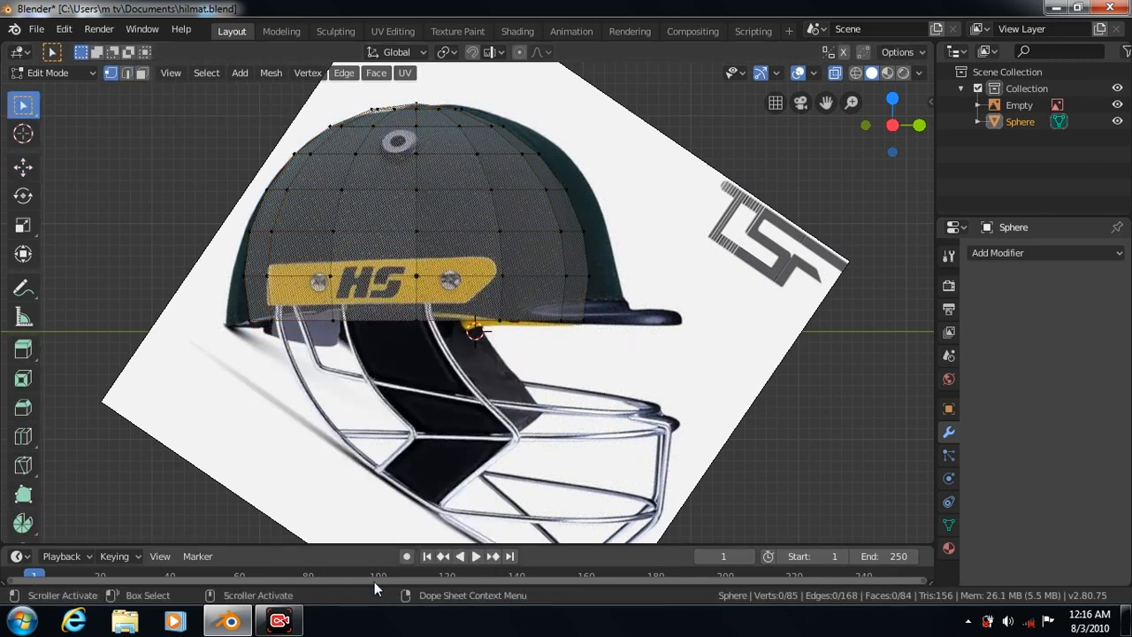
# Shift the dome's uppermost front vertices forward to meet the reference helmet's outline
pyautogui.moveTo(825, 102); pyautogui.dragTo(907, 182)
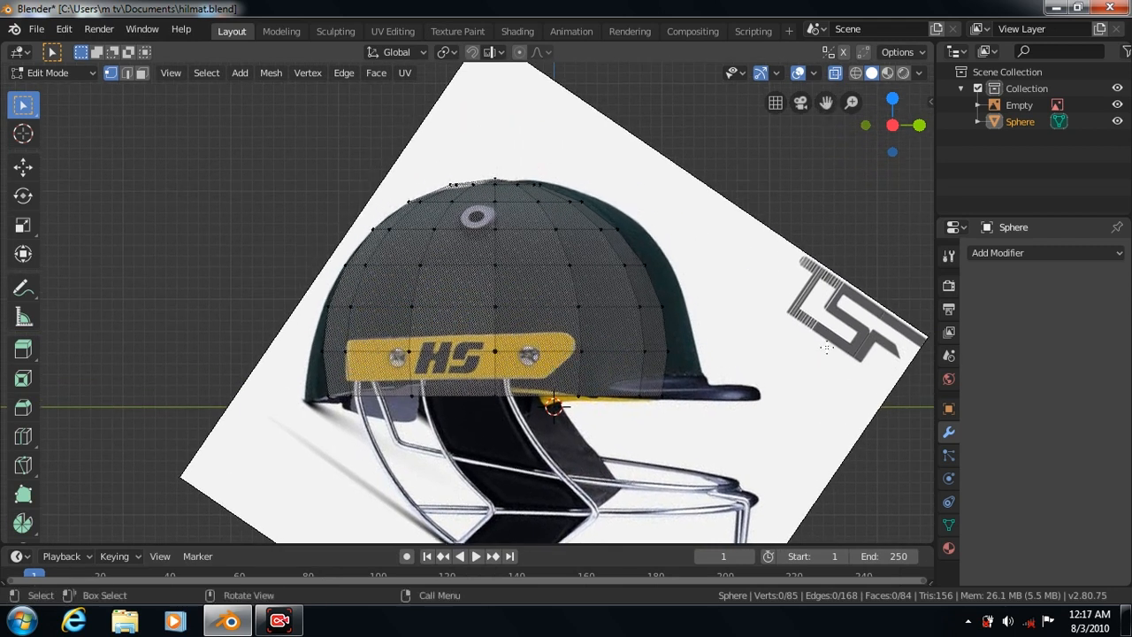
pyautogui.scroll(2, 827, 347)
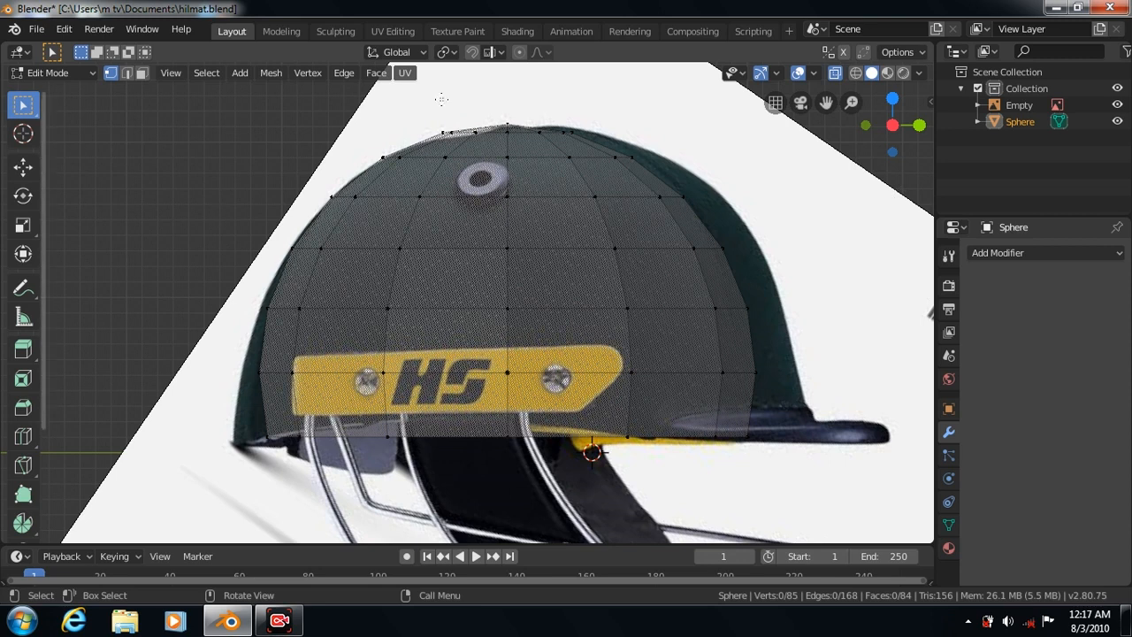
pyautogui.moveTo(551, 127); pyautogui.dragTo(715, 151)
pyautogui.press('g')
pyautogui.click(602, 151)
pyautogui.click(23, 166)
pyautogui.click(23, 106)
pyautogui.click(23, 167)
pyautogui.moveTo(648, 183); pyautogui.dragTo(772, 191)
# Align the remaining front vertex rows, down to the brim, with the reference helmet's front outline
pyautogui.click(23, 105)
pyautogui.moveTo(681, 234); pyautogui.dragTo(805, 253)
pyautogui.click(23, 166)
pyautogui.click(23, 105)
pyautogui.click(23, 166)
pyautogui.moveTo(705, 286); pyautogui.dragTo(835, 313)
pyautogui.click(23, 105)
pyautogui.moveTo(714, 353); pyautogui.dragTo(843, 373)
pyautogui.click(23, 168)
pyautogui.click(23, 106)
pyautogui.moveTo(707, 423); pyautogui.dragTo(856, 423)
pyautogui.click(24, 168)
# Align the dome's rear vertex rows, down to the lower rim, with the back outline of the reference helmet
pyautogui.click(23, 105)
pyautogui.moveTo(270, 228); pyautogui.dragTo(371, 249)
pyautogui.click(23, 168)
pyautogui.click(23, 105)
pyautogui.moveTo(250, 289); pyautogui.dragTo(345, 306)
pyautogui.click(23, 167)
pyautogui.click(23, 106)
pyautogui.moveTo(253, 361); pyautogui.dragTo(329, 371)
pyautogui.click(23, 167)
pyautogui.click(23, 105)
pyautogui.moveTo(252, 421); pyautogui.dragTo(324, 441)
pyautogui.click(23, 167)
# Raise the rear and middle side vertices of the dome's bottom edge to follow the helmet's curved lower rim
pyautogui.moveTo(826, 103); pyautogui.dragTo(855, 1)
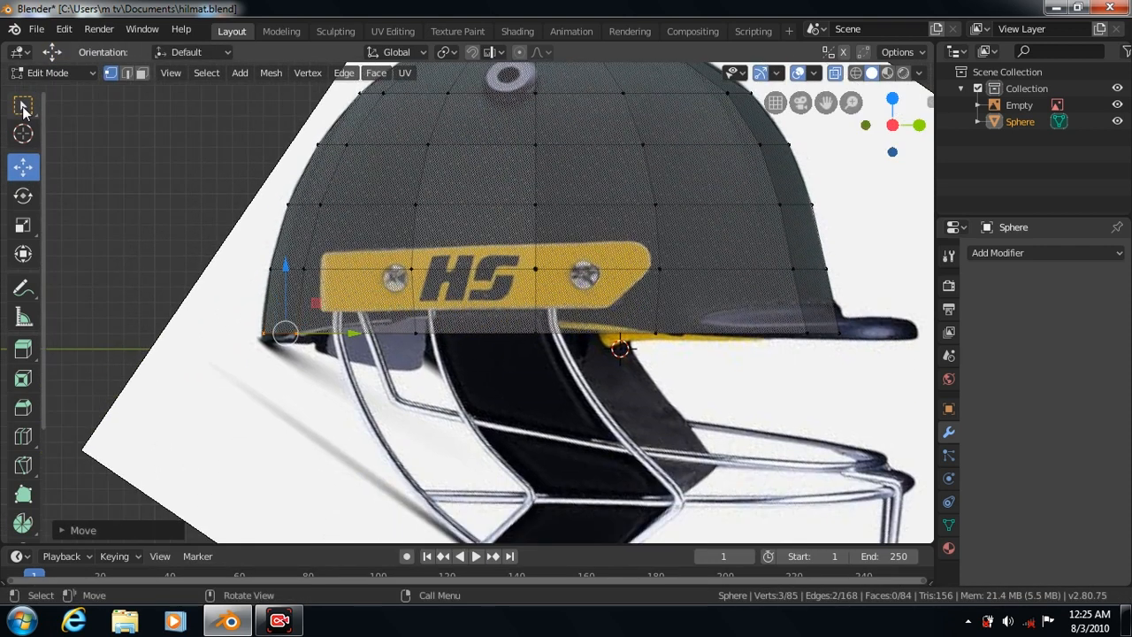
pyautogui.click(23, 107)
pyautogui.moveTo(391, 316); pyautogui.dragTo(438, 349)
pyautogui.click(23, 168)
pyautogui.moveTo(415, 268); pyautogui.dragTo(415, 249)
pyautogui.click(23, 106)
pyautogui.moveTo(516, 314); pyautogui.dragTo(548, 350)
pyautogui.click(23, 168)
pyautogui.moveTo(536, 261); pyautogui.dragTo(536, 244)
# Move the rearmost bottom vertices to the reference helmet's lower back corner
pyautogui.click(23, 106)
pyautogui.moveTo(252, 318); pyautogui.dragTo(276, 345)
pyautogui.click(23, 168)
pyautogui.moveTo(263, 266); pyautogui.dragTo(261, 265)
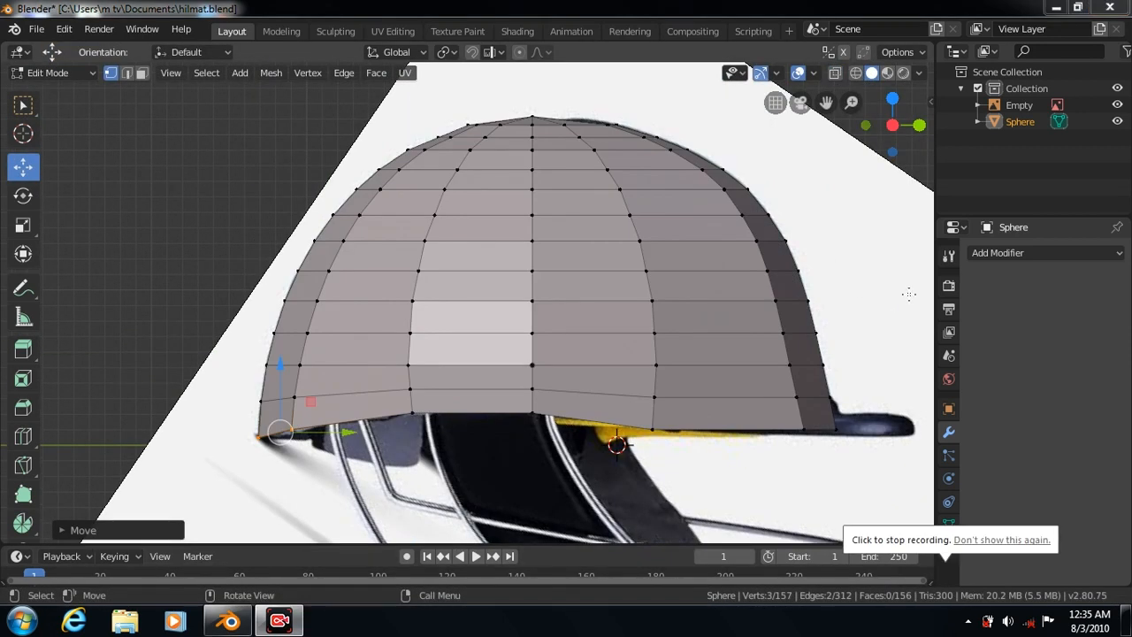
# Add a Subdivision Surface modifier to the dome with a viewport level of 3
pyautogui.click(1052, 253)
pyautogui.click(799, 539)
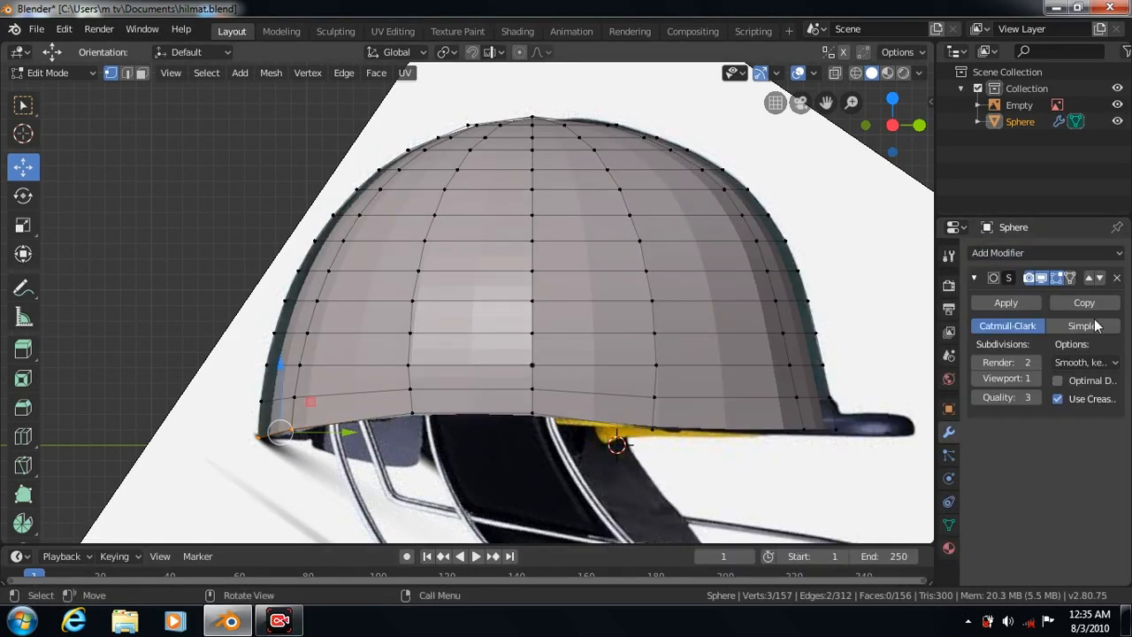
pyautogui.click(1037, 378)
pyautogui.click(1037, 377)
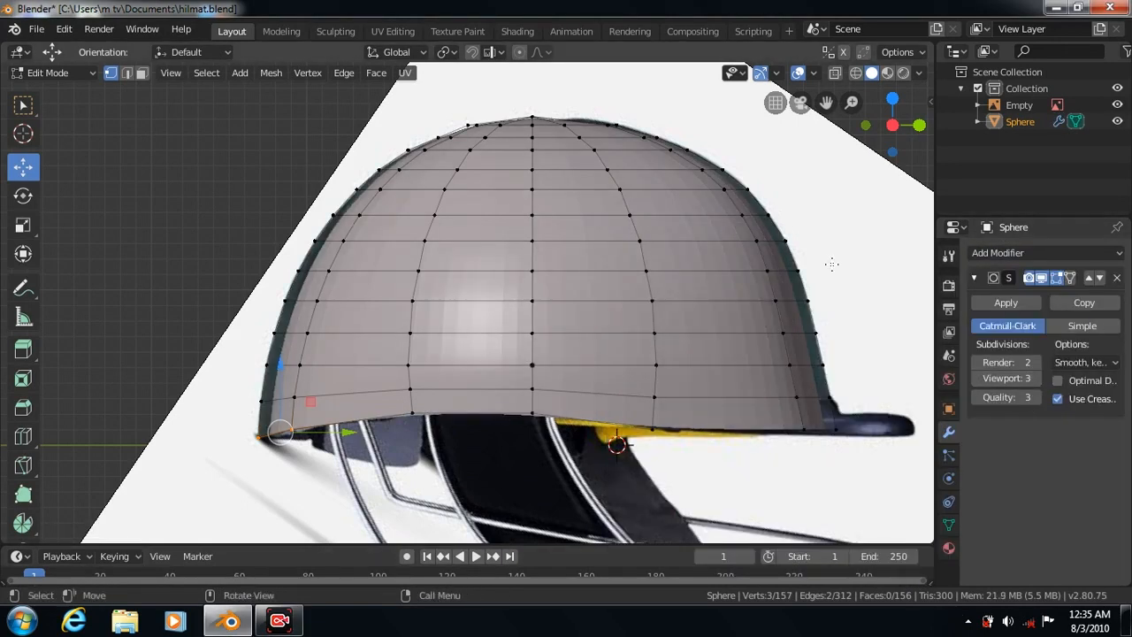
# Return to Object Mode and apply smooth shading to the dome
pyautogui.press('Tab')
pyautogui.rightClick(483, 227)
pyautogui.click(424, 62)
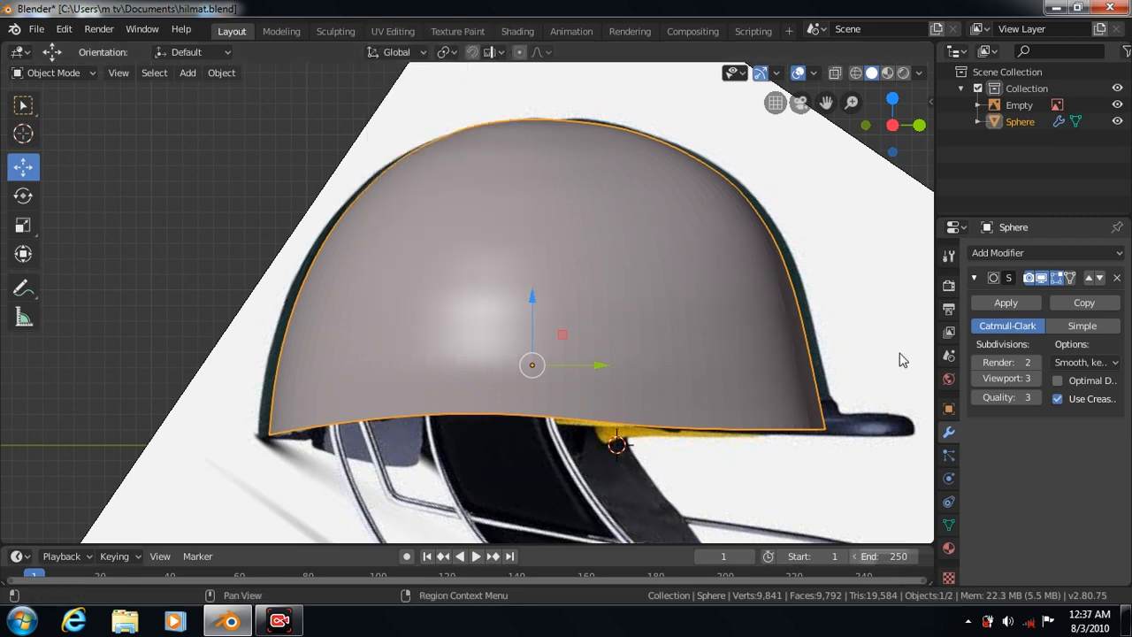
# Load images(7).jpg as a reference image aligned to the front view
pyautogui.press('KP_1')
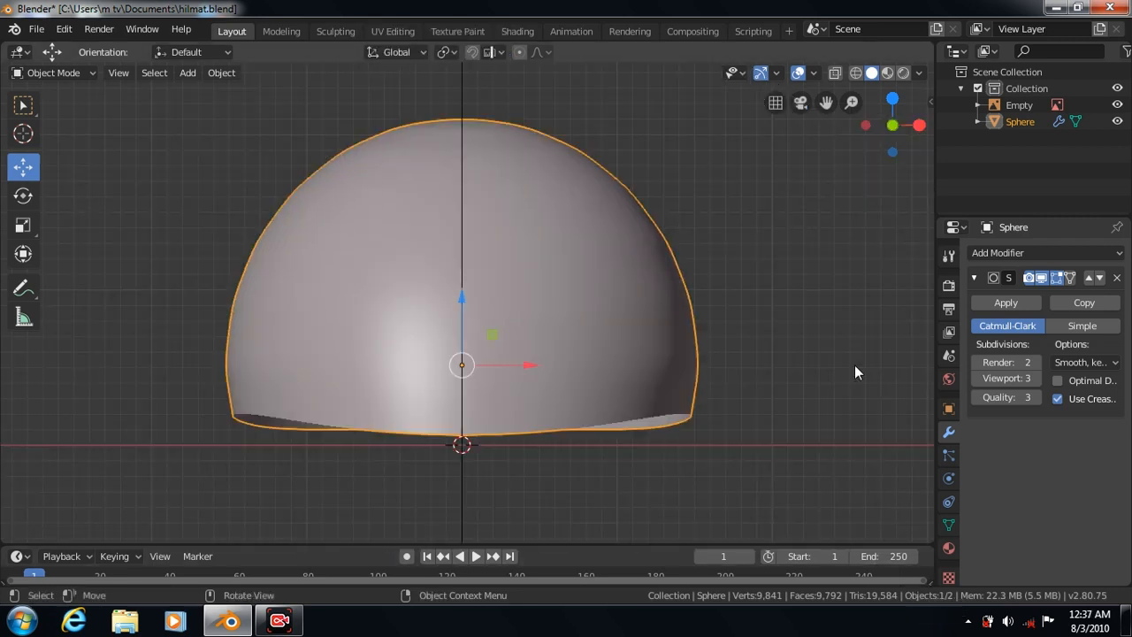
pyautogui.click(187, 74)
pyautogui.moveTo(221, 256)
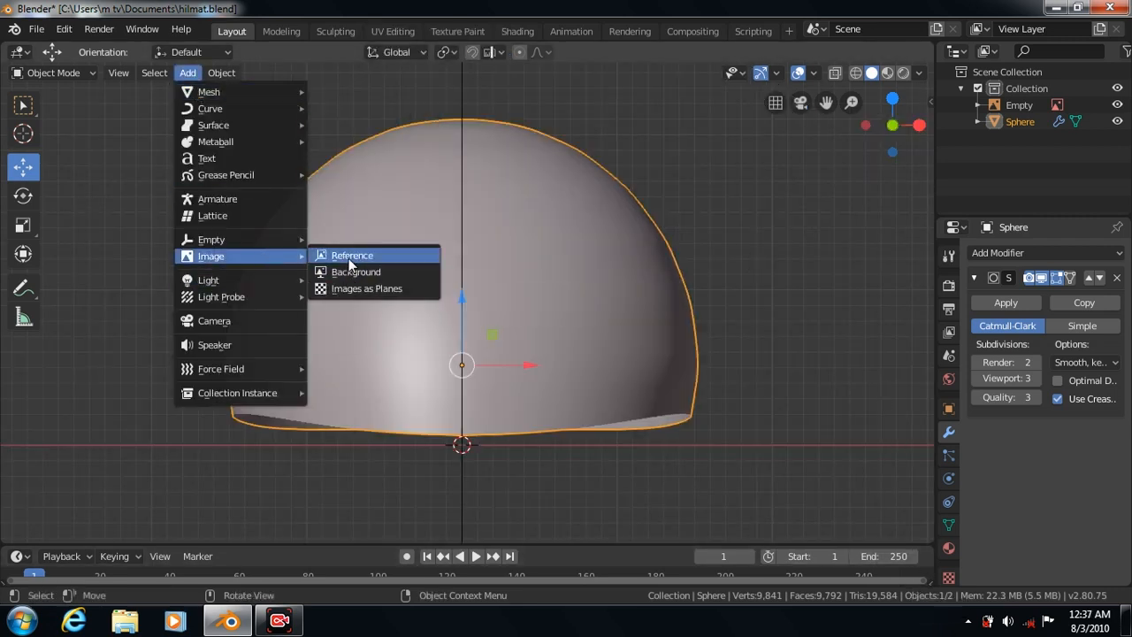
pyautogui.click(371, 256)
pyautogui.scroll(-5, 766, 495)
pyautogui.click(766, 504)
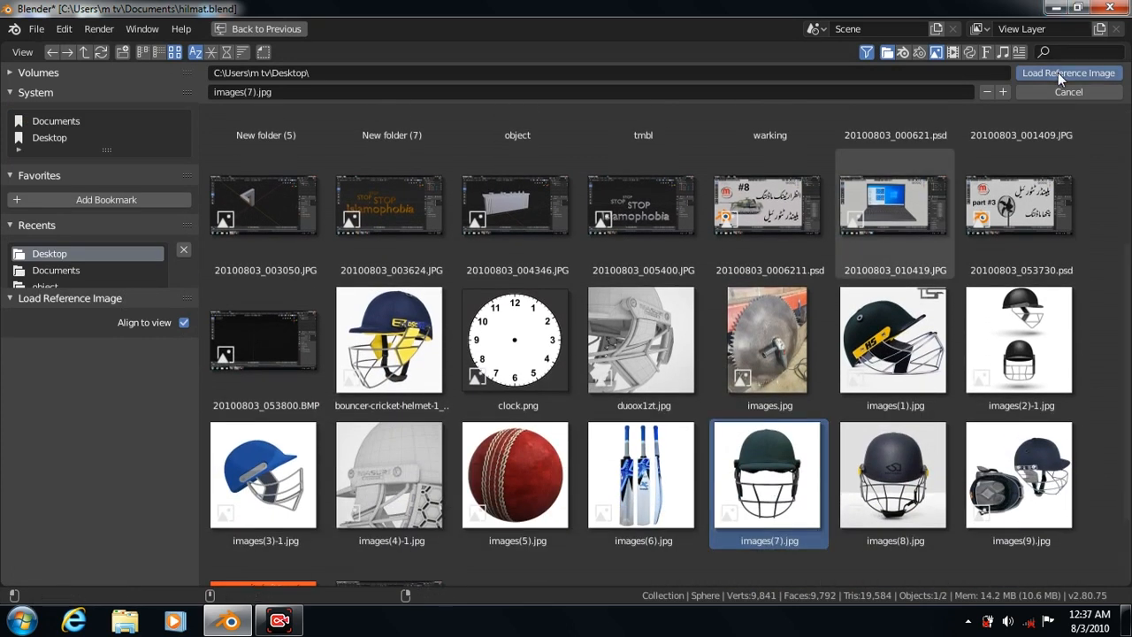
pyautogui.click(1058, 72)
# Hide the side-view reference image and turn on X-ray display
pyautogui.click(1117, 106)
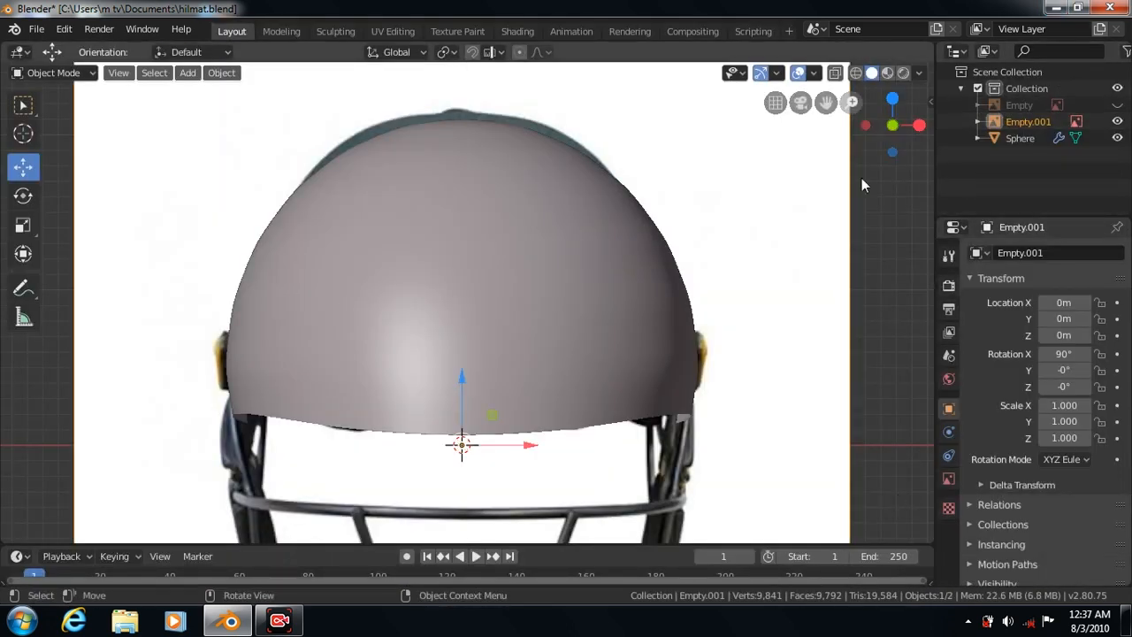
pyautogui.click(835, 74)
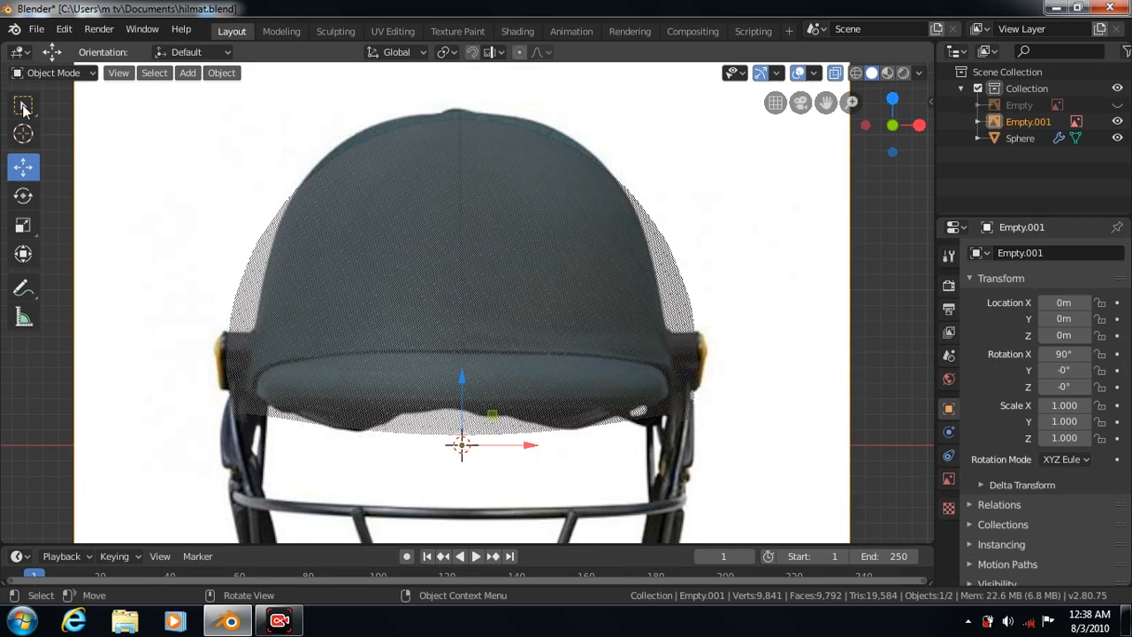
# In Edit Mode, move the dome's upper vertices on the left half to fit the front-view helmet outline
pyautogui.click(467, 247)
pyautogui.press('Tab')
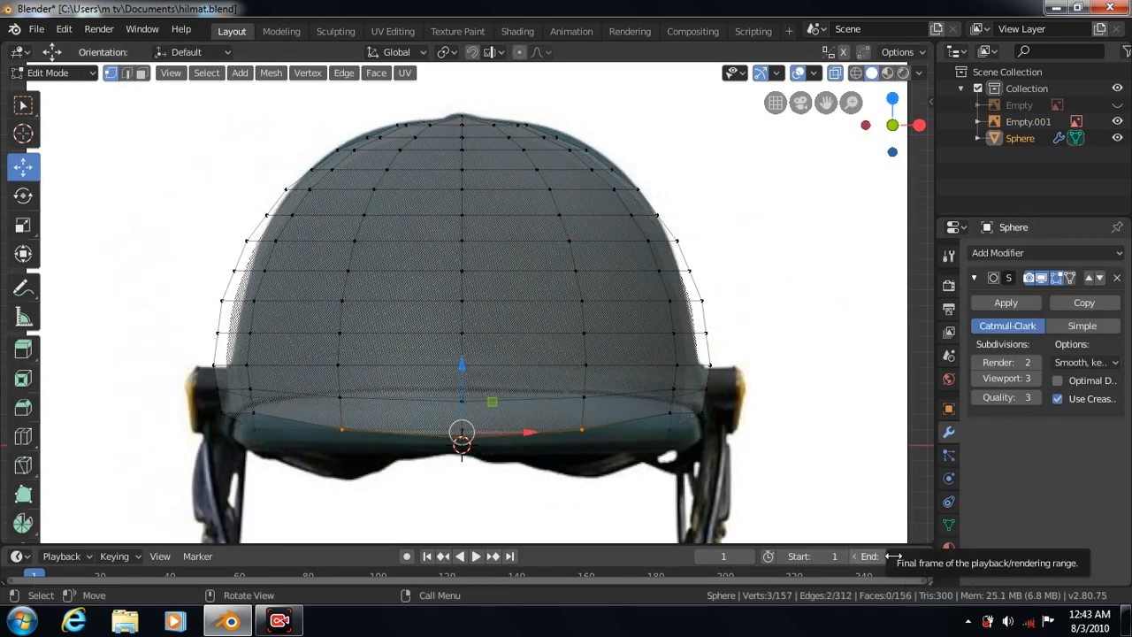
pyautogui.press('w')
pyautogui.moveTo(424, 144)
pyautogui.mouseDown()
pyautogui.moveTo(456, 137)
pyautogui.moveTo(444, 137)
pyautogui.mouseUp()
pyautogui.click(23, 167)
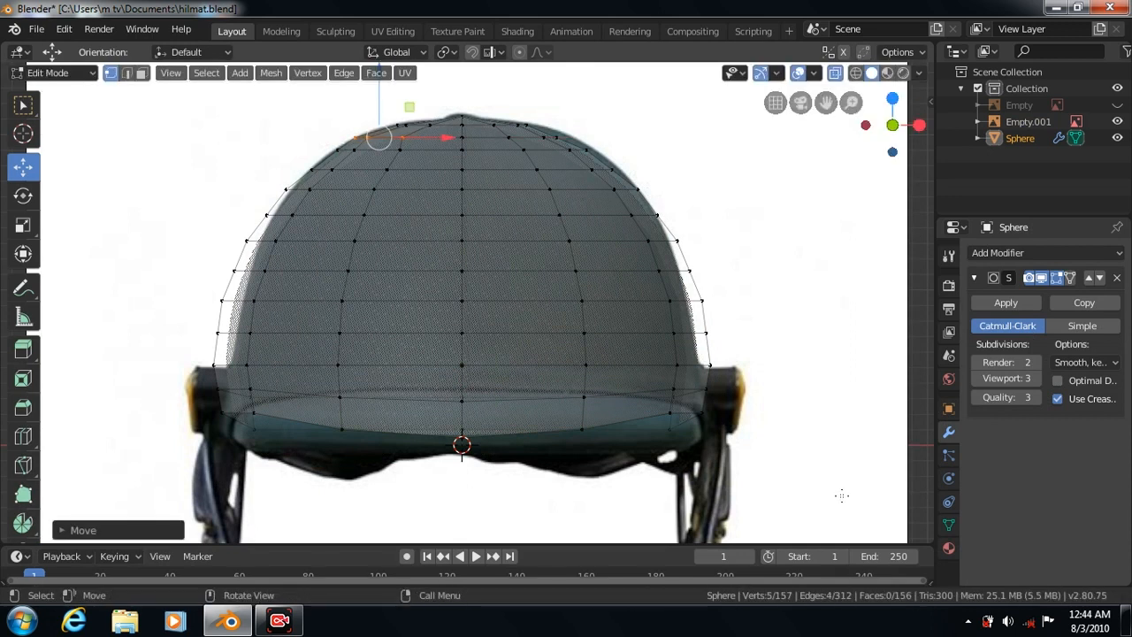
# Move the next four rows of vertices on the dome's left half inward to match the front-view helmet outline
pyautogui.click(23, 105)
pyautogui.moveTo(314, 163); pyautogui.dragTo(429, 150)
pyautogui.click(23, 167)
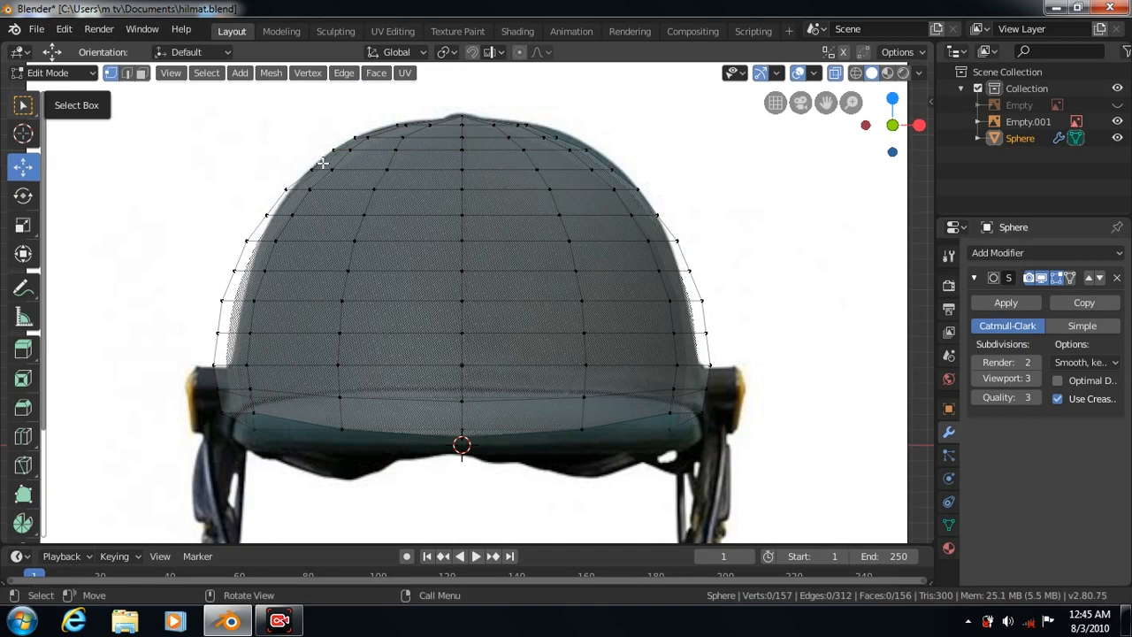
pyautogui.click(23, 105)
pyautogui.moveTo(305, 162); pyautogui.dragTo(424, 169)
pyautogui.click(23, 167)
pyautogui.click(23, 106)
pyautogui.moveTo(276, 180); pyautogui.dragTo(400, 194)
pyautogui.click(23, 167)
pyautogui.click(23, 105)
pyautogui.moveTo(252, 203); pyautogui.dragTo(381, 222)
pyautogui.click(23, 167)
pyautogui.moveTo(385, 215); pyautogui.dragTo(390, 215)
# Move four middle rows of vertices on the dome's left half inward along X to fit the reference outline
pyautogui.click(23, 105)
pyautogui.moveTo(232, 229); pyautogui.dragTo(383, 241)
pyautogui.click(23, 167)
pyautogui.click(23, 105)
pyautogui.moveTo(218, 259); pyautogui.dragTo(374, 278)
pyautogui.click(25, 172)
pyautogui.click(23, 105)
pyautogui.click(23, 167)
pyautogui.moveTo(200, 290); pyautogui.dragTo(370, 307)
pyautogui.click(23, 105)
pyautogui.moveTo(212, 321); pyautogui.dragTo(364, 335)
pyautogui.click(23, 167)
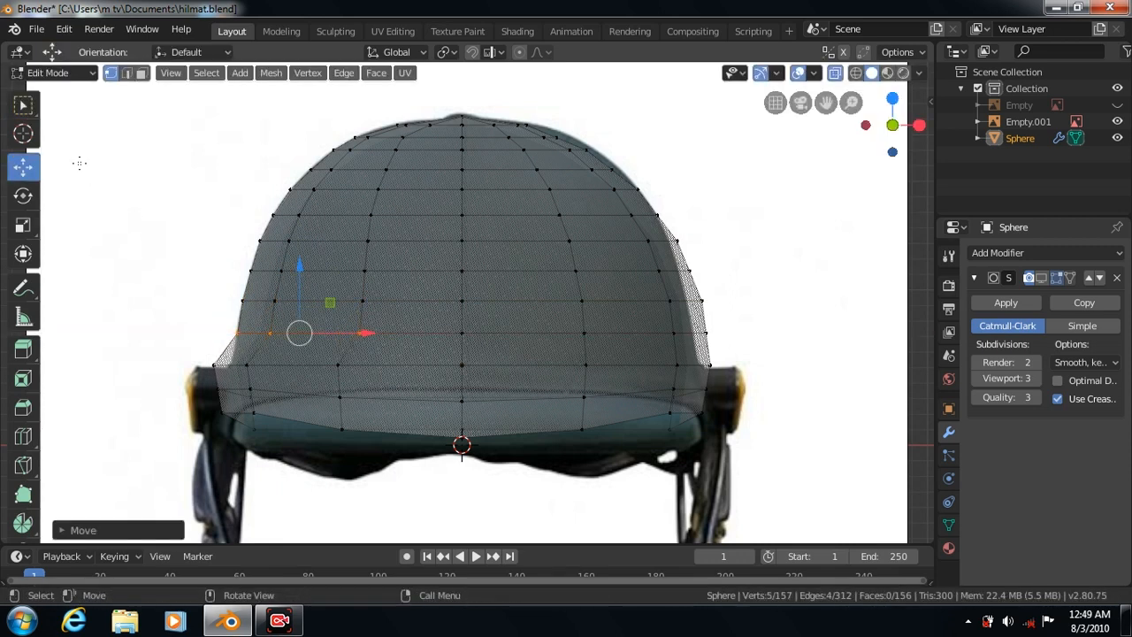
# Move the three lowest rows of vertices on the dome's left half inward so the rim fits the reference
pyautogui.click(23, 105)
pyautogui.moveTo(205, 355); pyautogui.dragTo(359, 372)
pyautogui.click(23, 168)
pyautogui.click(23, 105)
pyautogui.moveTo(212, 374); pyautogui.dragTo(356, 394)
pyautogui.click(23, 167)
pyautogui.click(23, 105)
pyautogui.moveTo(203, 404); pyautogui.dragTo(354, 425)
pyautogui.click(23, 167)
# Turn off X-ray display and hide the front-view reference image
pyautogui.click(834, 74)
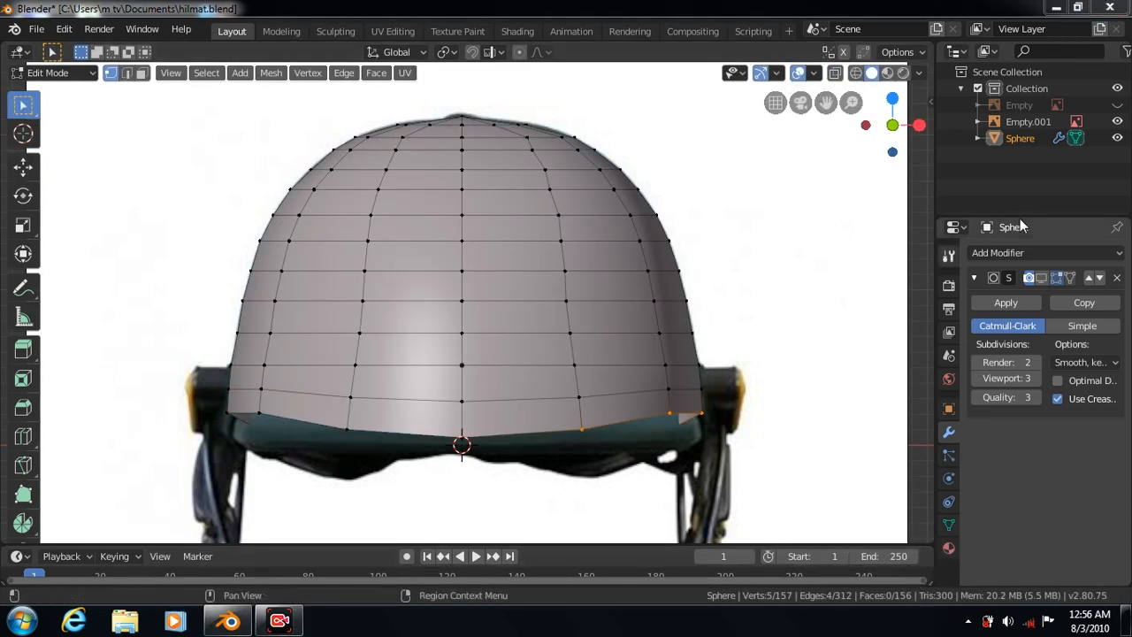
pyautogui.click(1118, 122)
pyautogui.press('KP_3')
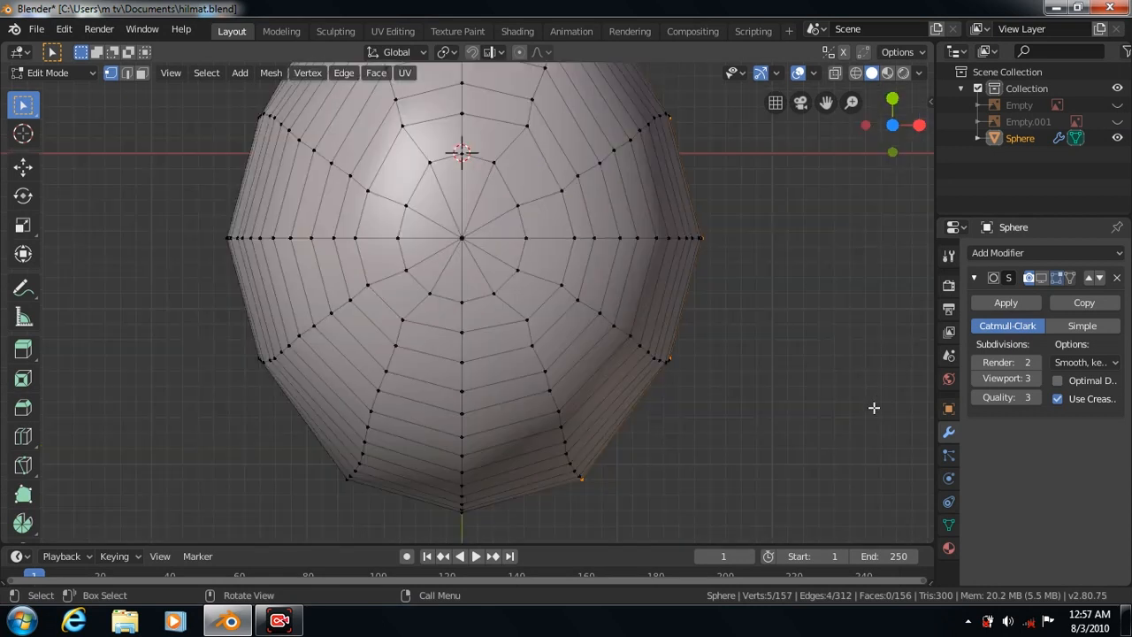
# Inset the faces around the dome's pole and move the ring's three +Y-side vertices closer to the pole
pyautogui.click(111, 74)
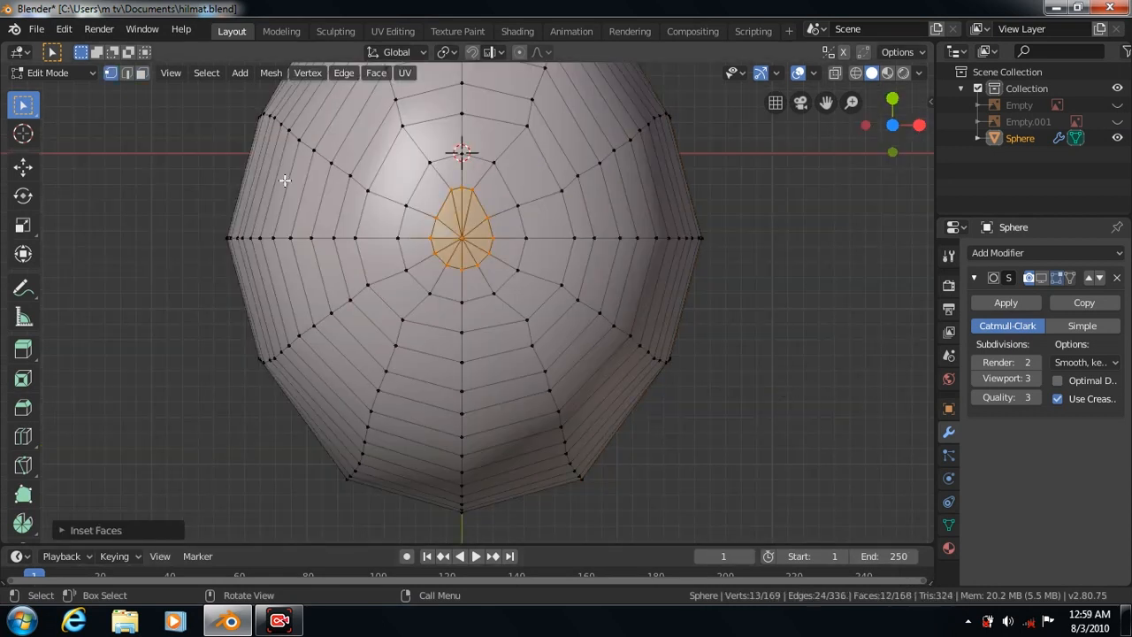
pyautogui.moveTo(485, 197); pyautogui.dragTo(485, 200)
pyautogui.click(26, 172)
pyautogui.moveTo(462, 133); pyautogui.dragTo(463, 135)
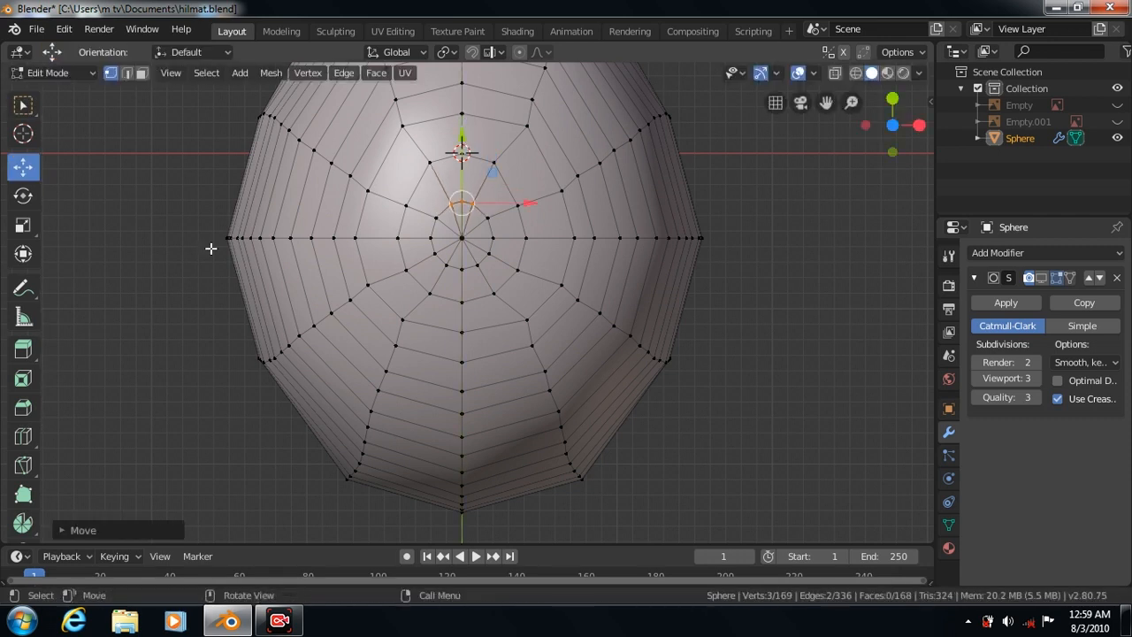
# Adjust along X the two ring vertices flanking the centre one on the +Y side to round the inset ring
pyautogui.click(25, 110)
pyautogui.click(473, 204)
pyautogui.click(24, 168)
pyautogui.moveTo(541, 205); pyautogui.dragTo(510, 207)
pyautogui.click(26, 107)
pyautogui.click(451, 205)
pyautogui.click(24, 170)
pyautogui.click(24, 114)
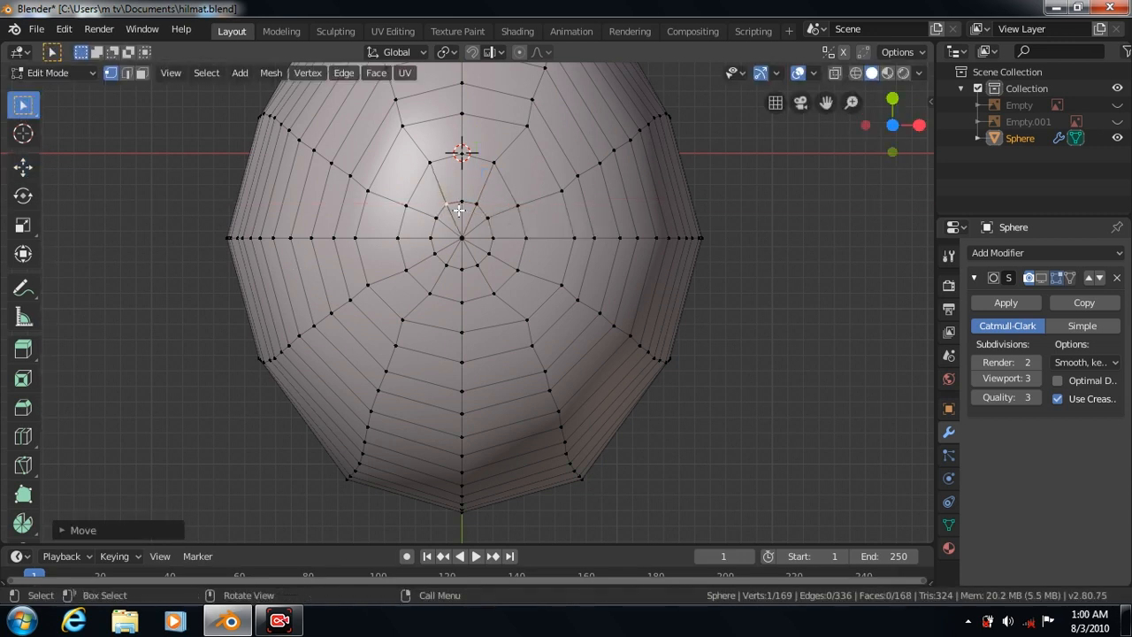
pyautogui.click(24, 168)
# Move the ring's five +Y-side vertices along Y and reposition the centre one for a rounder ring
pyautogui.click(23, 106)
pyautogui.moveTo(428, 185); pyautogui.dragTo(497, 221)
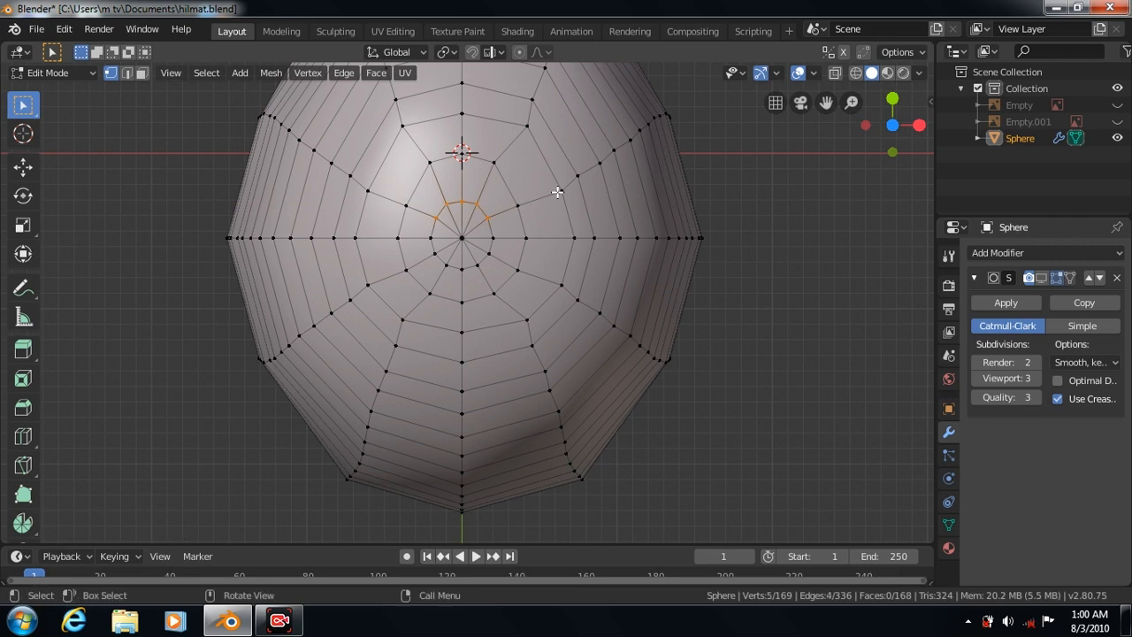
pyautogui.click(25, 170)
pyautogui.moveTo(461, 140); pyautogui.dragTo(461, 139)
pyautogui.click(24, 108)
pyautogui.click(463, 205)
pyautogui.click(25, 171)
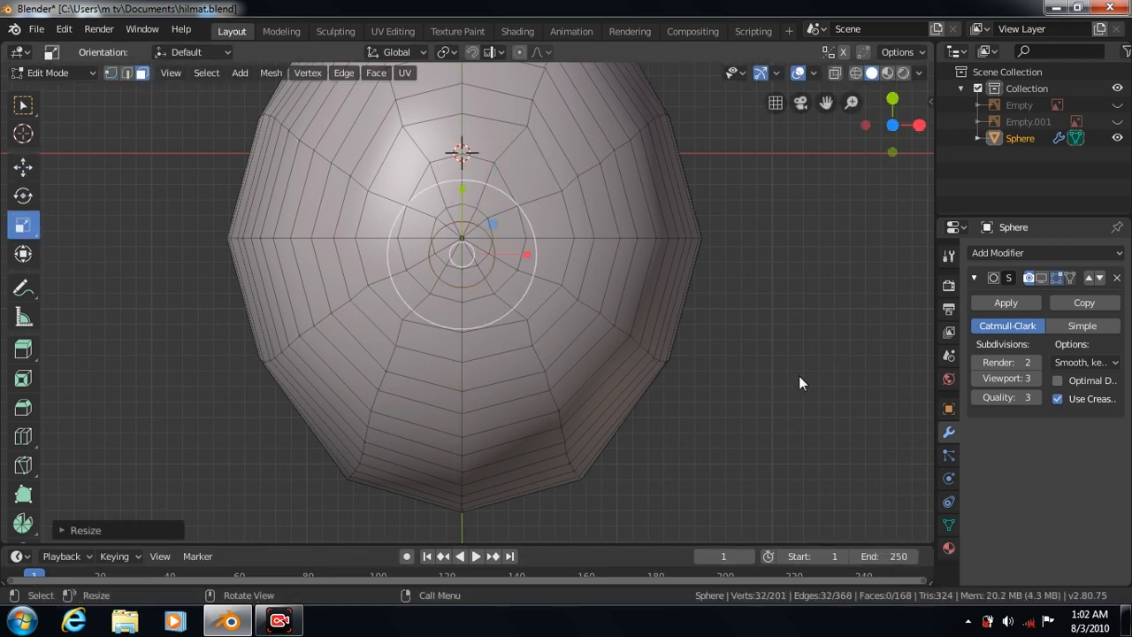
# Centre the 32-vertex guide circle on the dome's pole and scale it to match the inset ring
pyautogui.scroll(6, 799, 375)
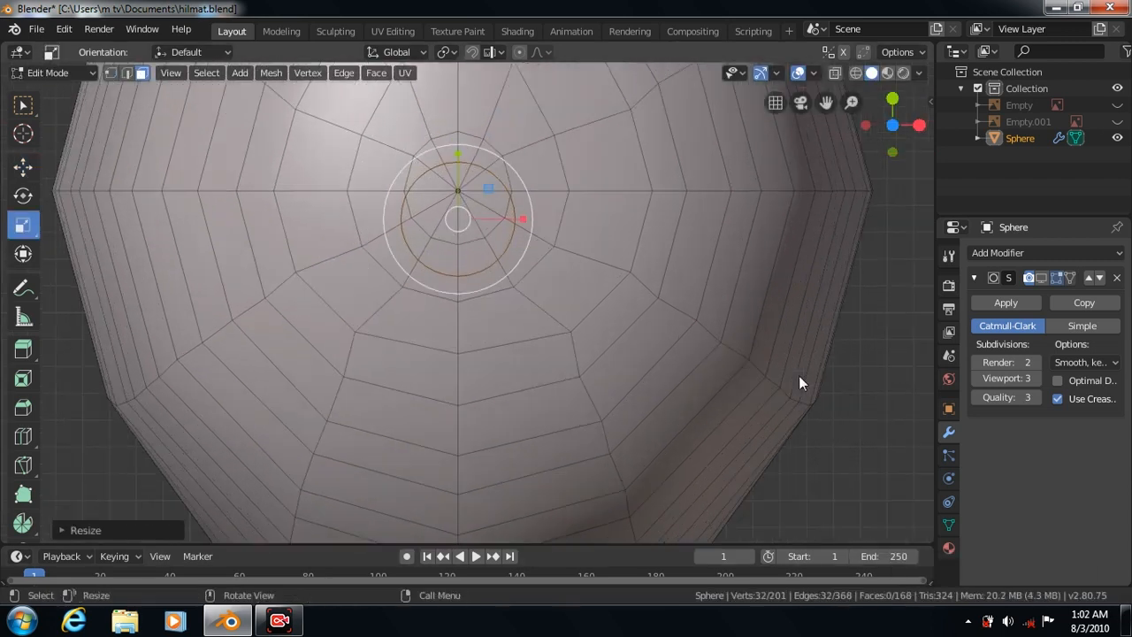
pyautogui.moveTo(826, 102); pyautogui.dragTo(828, 239)
pyautogui.click(24, 168)
pyautogui.moveTo(456, 254); pyautogui.dragTo(452, 205)
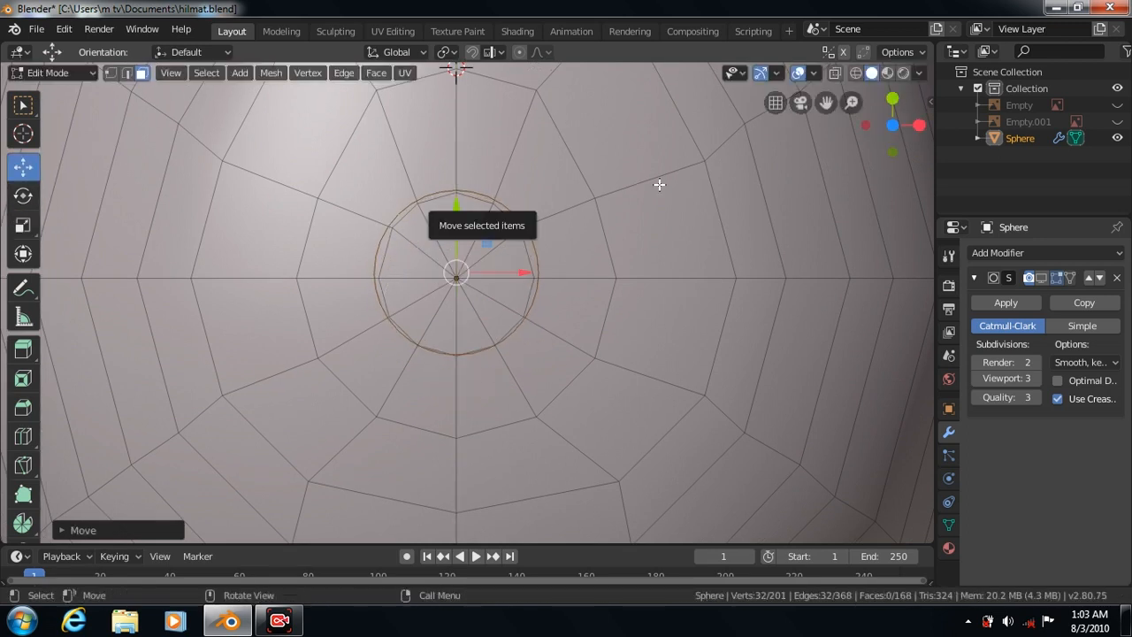
pyautogui.click(23, 226)
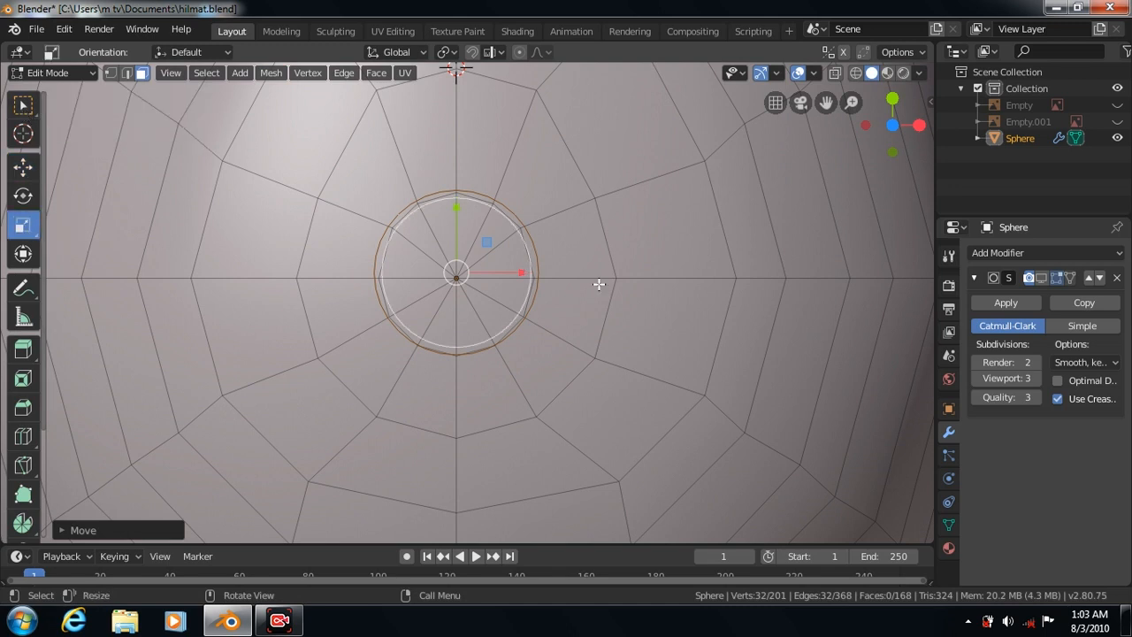
pyautogui.moveTo(581, 296); pyautogui.dragTo(558, 292)
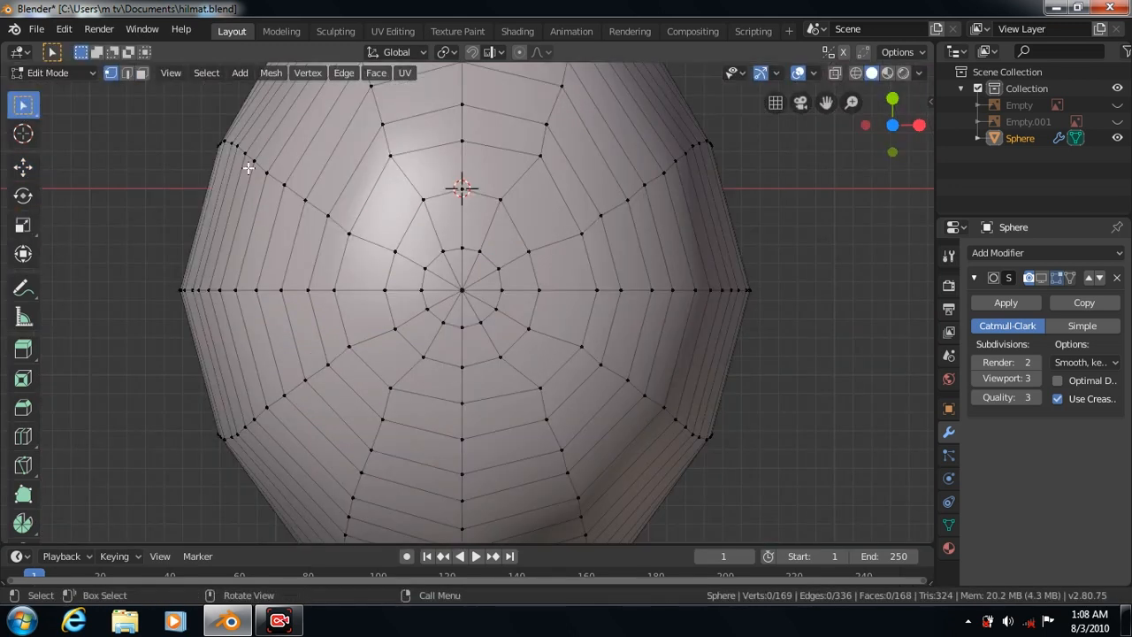
# Inset the twelve faces around the pole and extrude them upward into a low button on the dome
pyautogui.click(443, 269)
pyautogui.keyDown('ctrl'); pyautogui.click(491, 266); pyautogui.keyUp('ctrl')
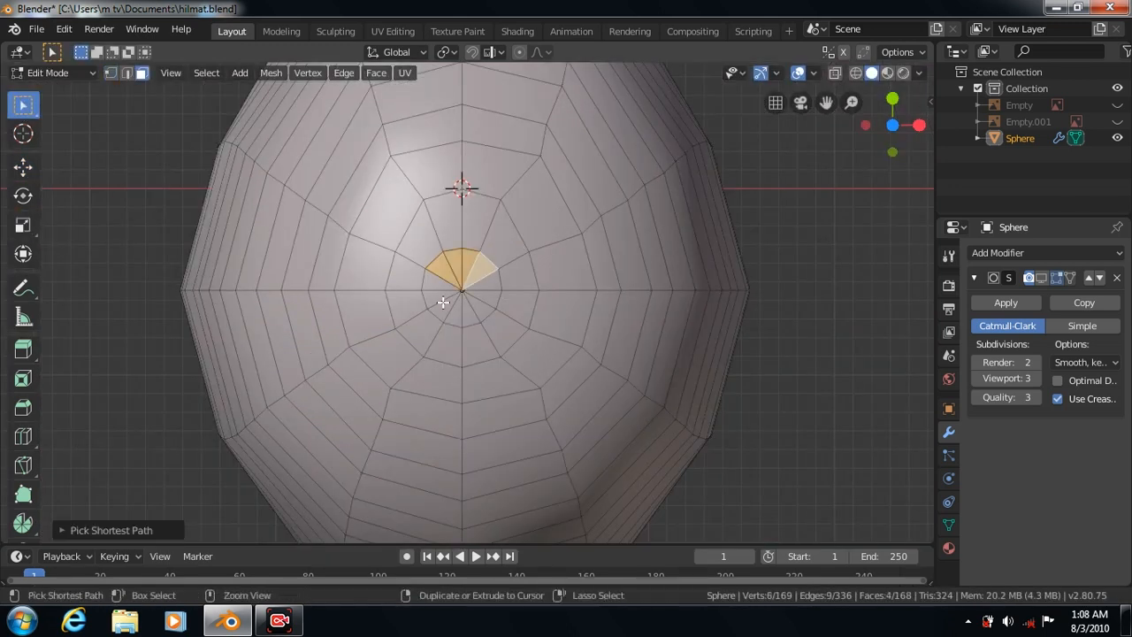
pyautogui.keyDown('ctrl'); pyautogui.click(469, 314); pyautogui.keyUp('ctrl')
pyautogui.click(376, 74)
pyautogui.click(397, 149)
pyautogui.click(457, 185)
pyautogui.press('KP_3')
pyautogui.moveTo(825, 103); pyautogui.dragTo(487, 96)
pyautogui.hotkey('shift', 'space')
pyautogui.press('g')
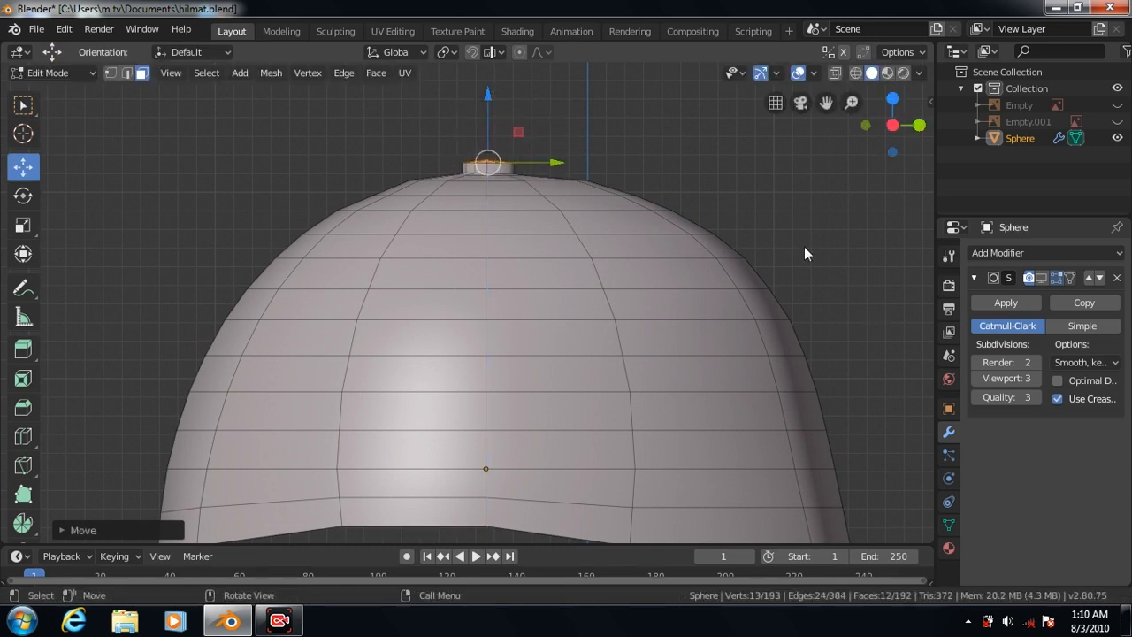
# Add two edge loops around the button's side, placing the second close to its base
pyautogui.scroll(2, 804, 246)
pyautogui.moveTo(825, 103); pyautogui.dragTo(825, 260)
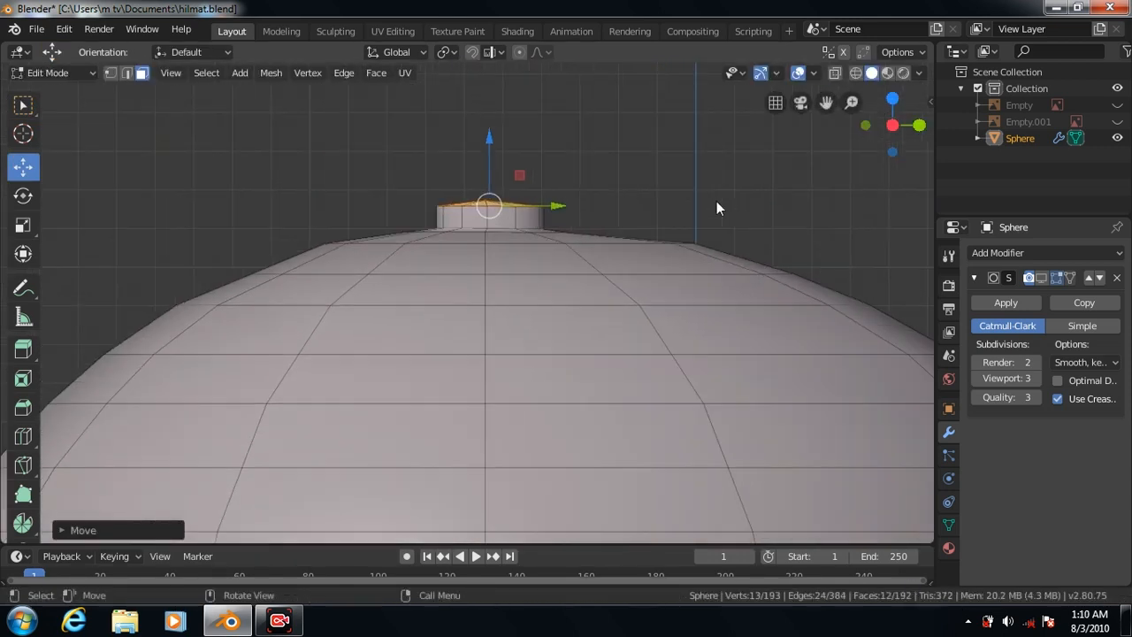
pyautogui.scroll(3, 717, 201)
pyautogui.click(23, 436)
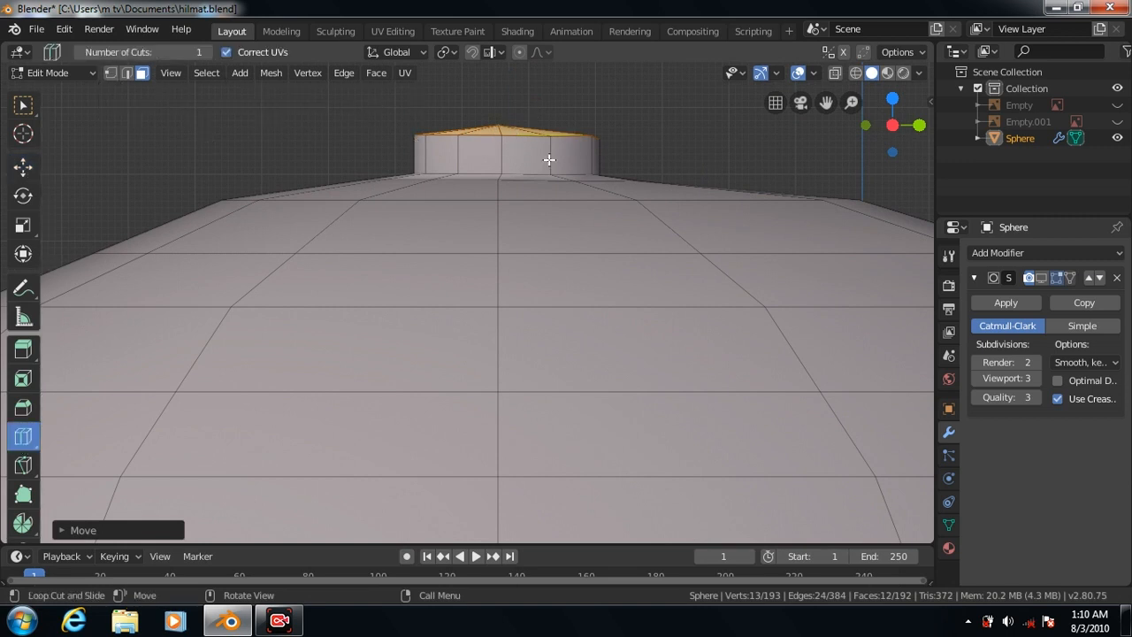
pyautogui.moveTo(550, 156); pyautogui.dragTo(551, 169)
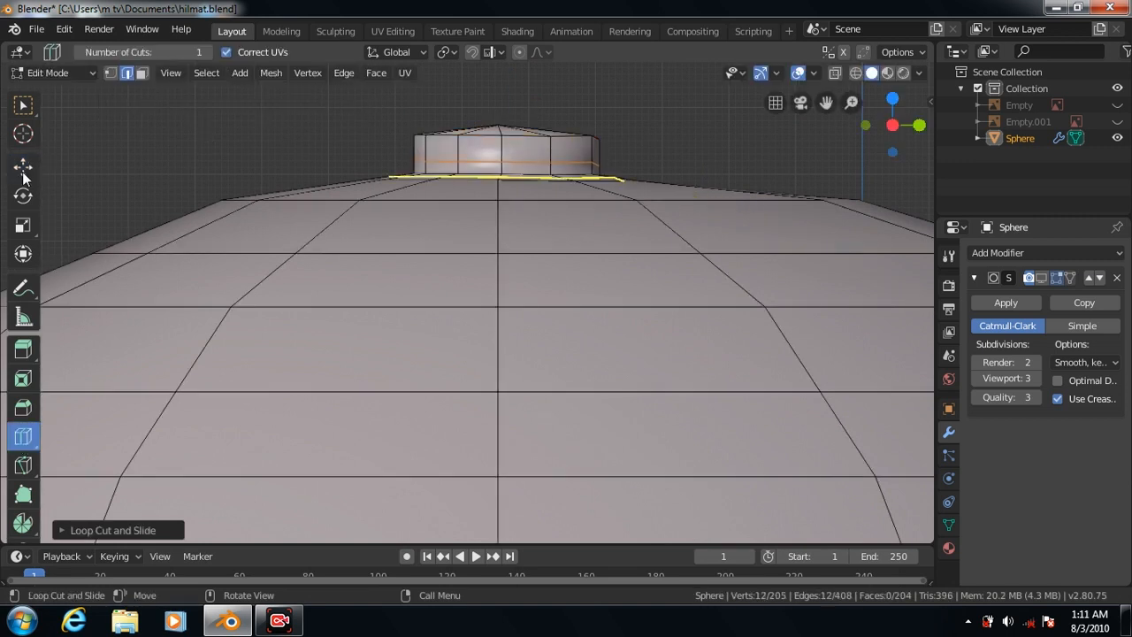
# Scale the button's lower edge loop inward to form a neck and show the Subdivision Surface modifier in the viewport
pyautogui.click(23, 225)
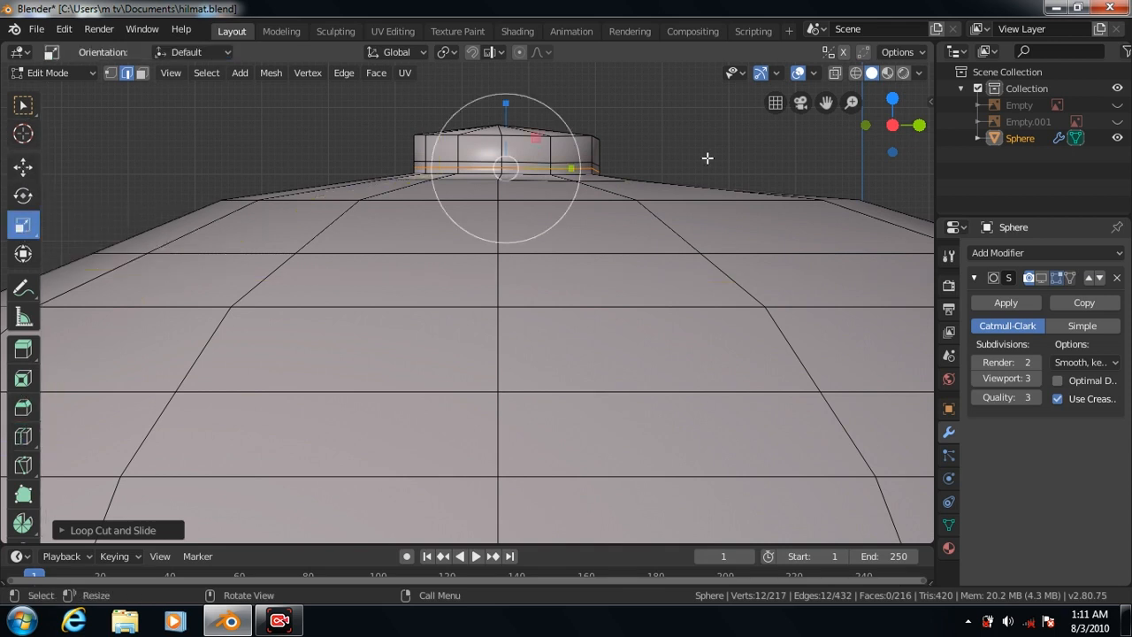
pyautogui.press('s')
pyautogui.click(672, 168)
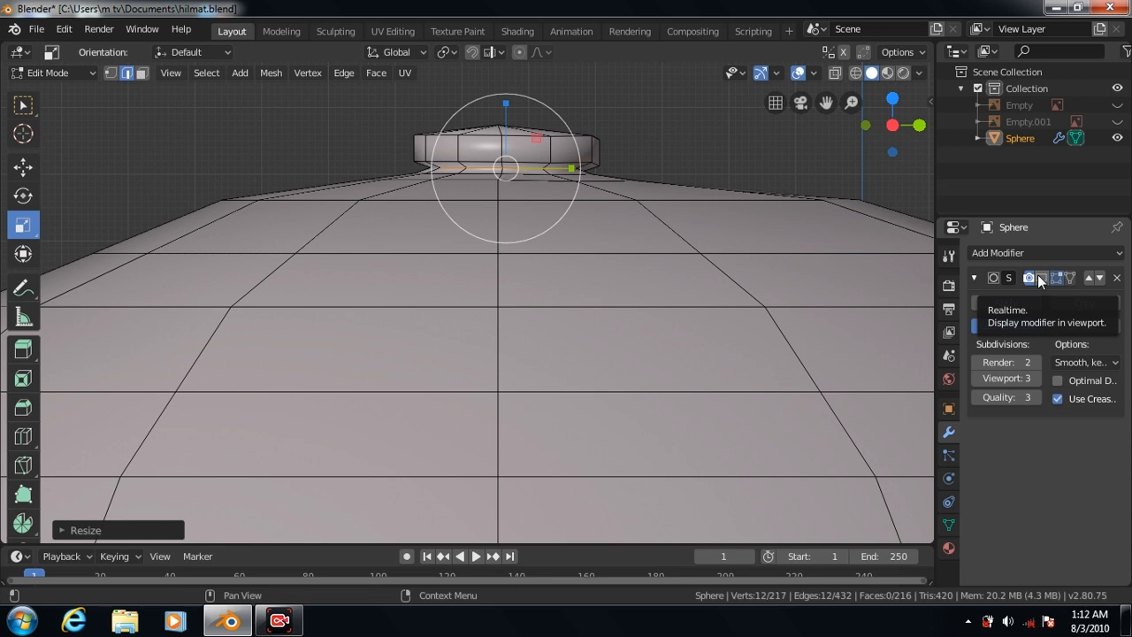
pyautogui.click(1041, 277)
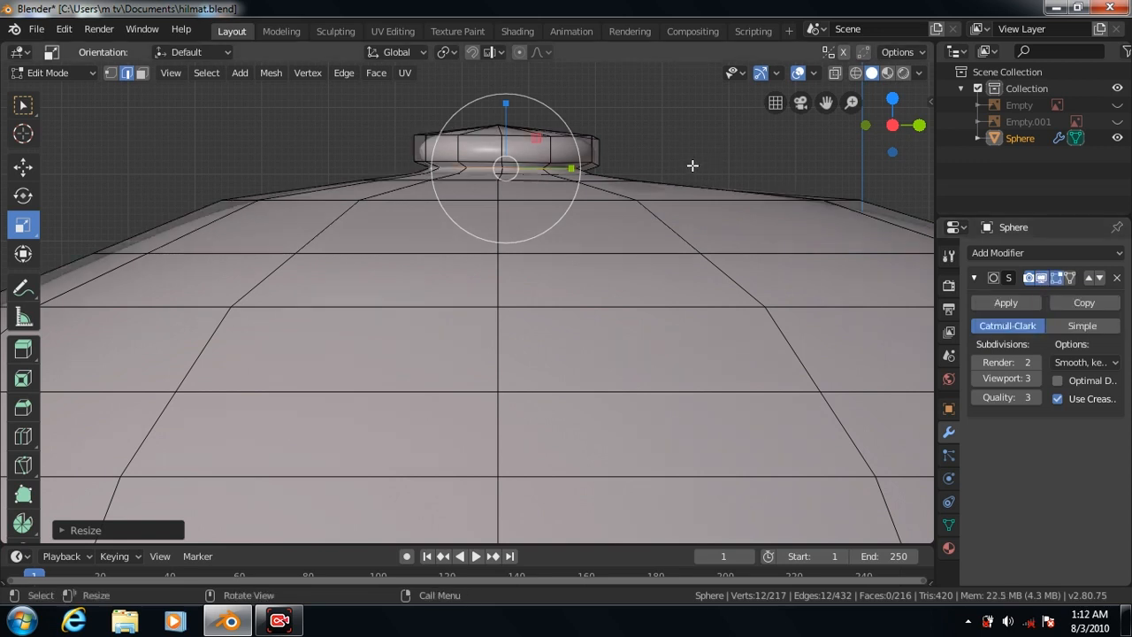
# Lower the centre vertex of the button's top and add an edge loop around the middle of its side
pyautogui.click(110, 72)
pyautogui.click(23, 106)
pyautogui.click(498, 125)
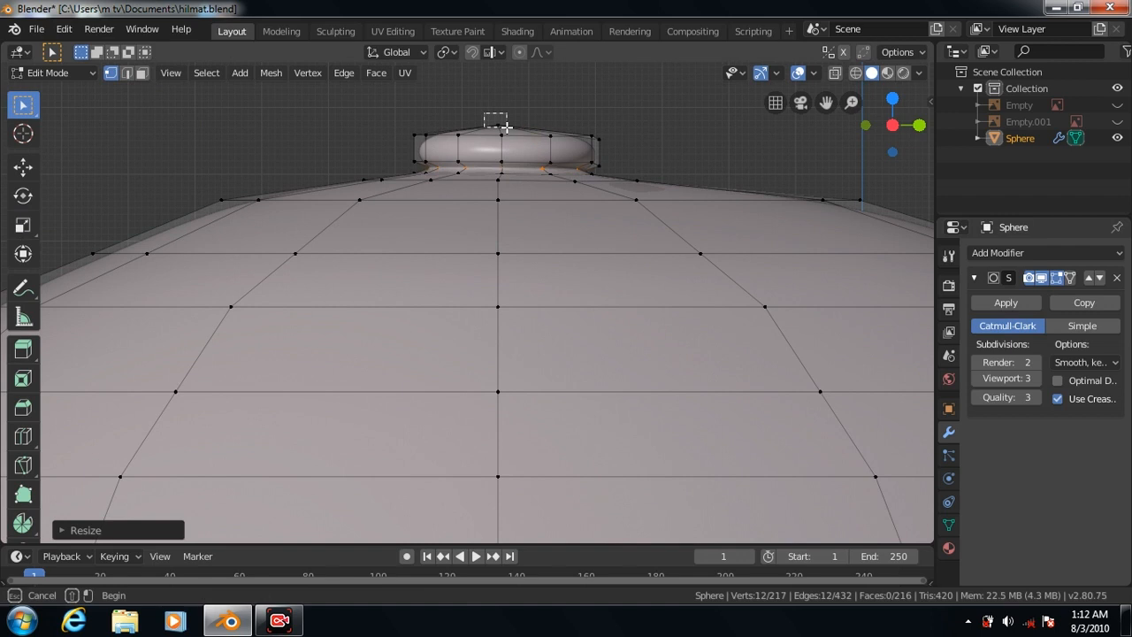
pyautogui.click(23, 168)
pyautogui.moveTo(498, 114)
pyautogui.mouseDown()
pyautogui.moveTo(498, 81)
pyautogui.moveTo(498, 92)
pyautogui.mouseUp()
pyautogui.click(23, 436)
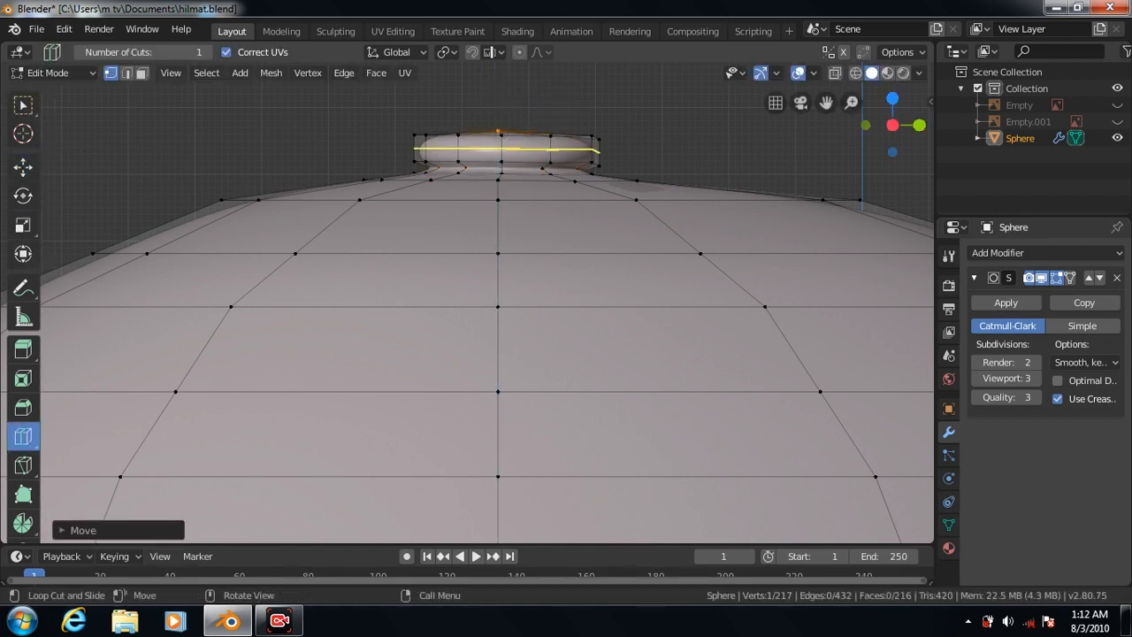
pyautogui.press('Tab')
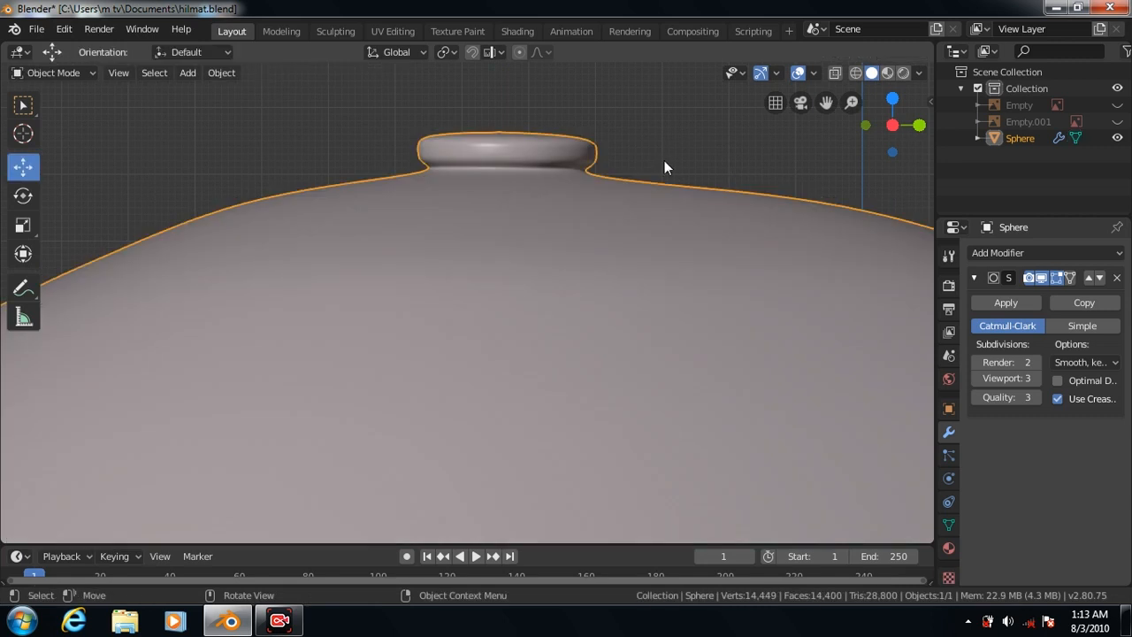
pyautogui.scroll(-5, 665, 160)
pyautogui.scroll(6, 708, 244)
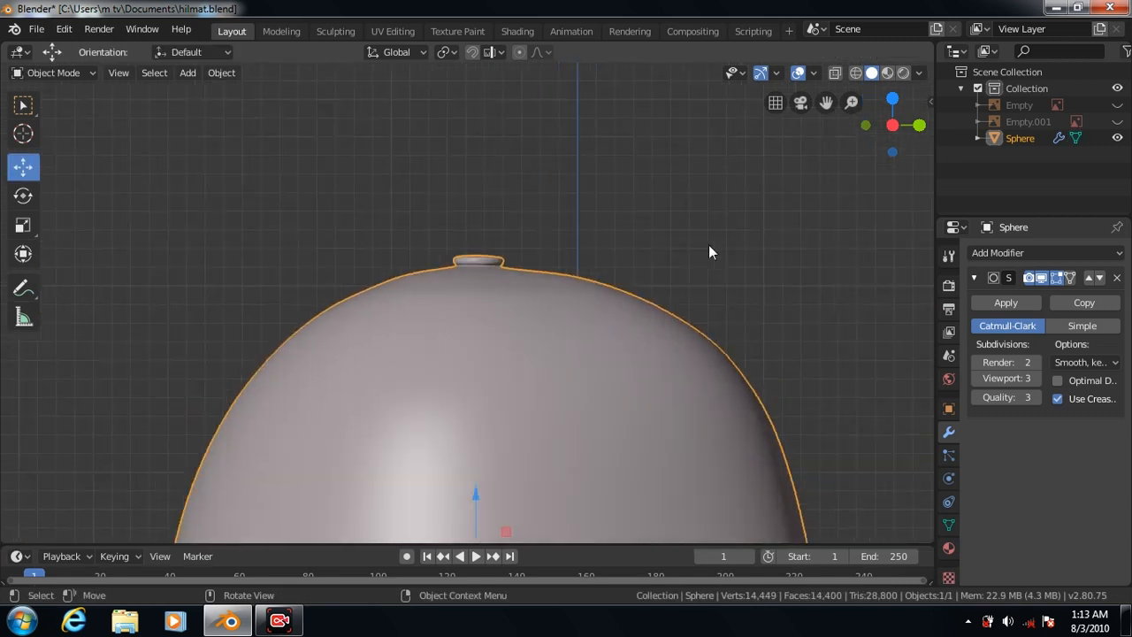
# Select the whole button in Edit Mode with X-ray on, lower it into the dome, and return to Object Mode
pyautogui.press('Tab')
pyautogui.click(835, 76)
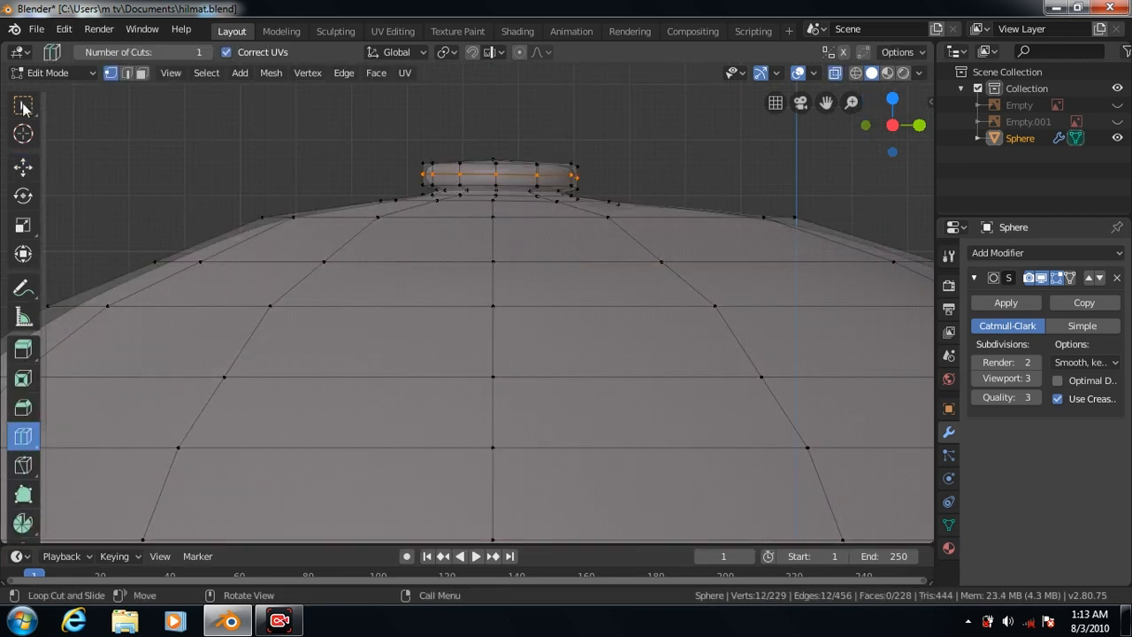
pyautogui.press('w')
pyautogui.moveTo(399, 133); pyautogui.dragTo(614, 188)
pyautogui.click(23, 166)
pyautogui.moveTo(498, 106); pyautogui.dragTo(498, 118)
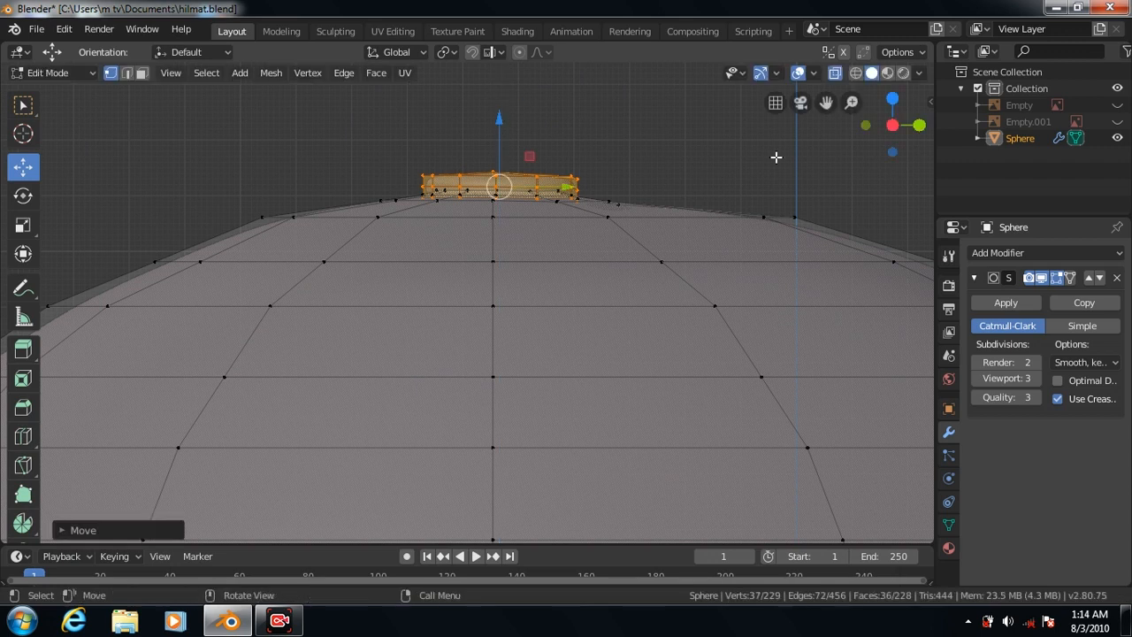
pyautogui.click(835, 75)
pyautogui.press('Tab')
# Deselect the helmet shell and examine its overall shape and top button
pyautogui.scroll(-8, 673, 161)
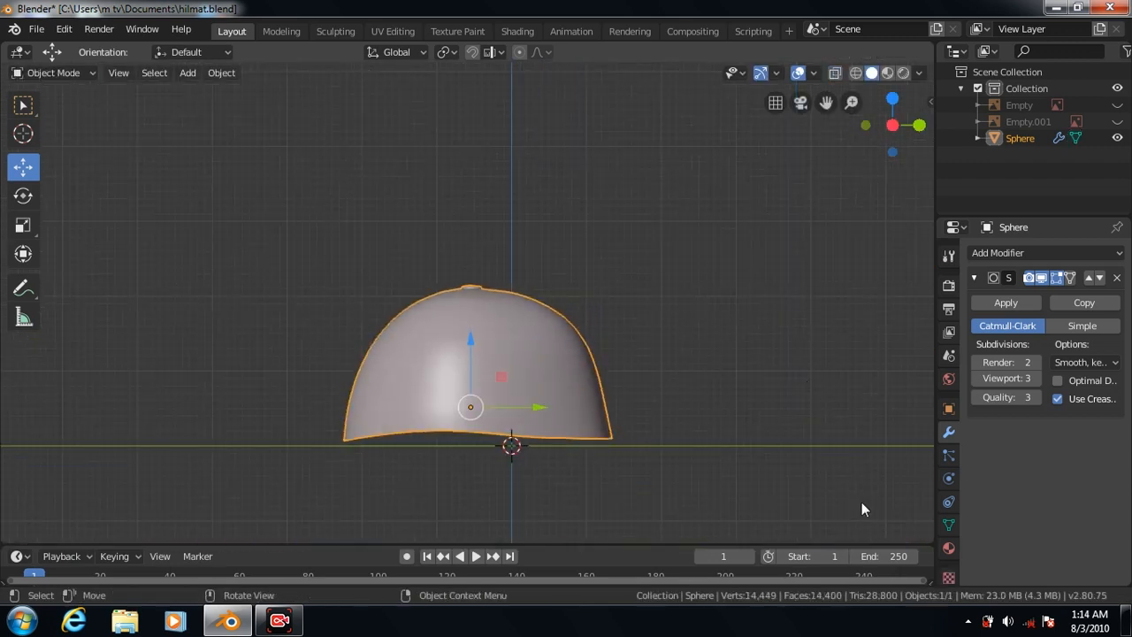
pyautogui.moveTo(826, 104); pyautogui.dragTo(833, 48)
pyautogui.scroll(2, 687, 282)
pyautogui.click(687, 282)
pyautogui.scroll(1, 687, 282)
pyautogui.moveTo(819, 359); pyautogui.dragTo(820, 321, button='middle')
pyautogui.scroll(-1, 820, 321)
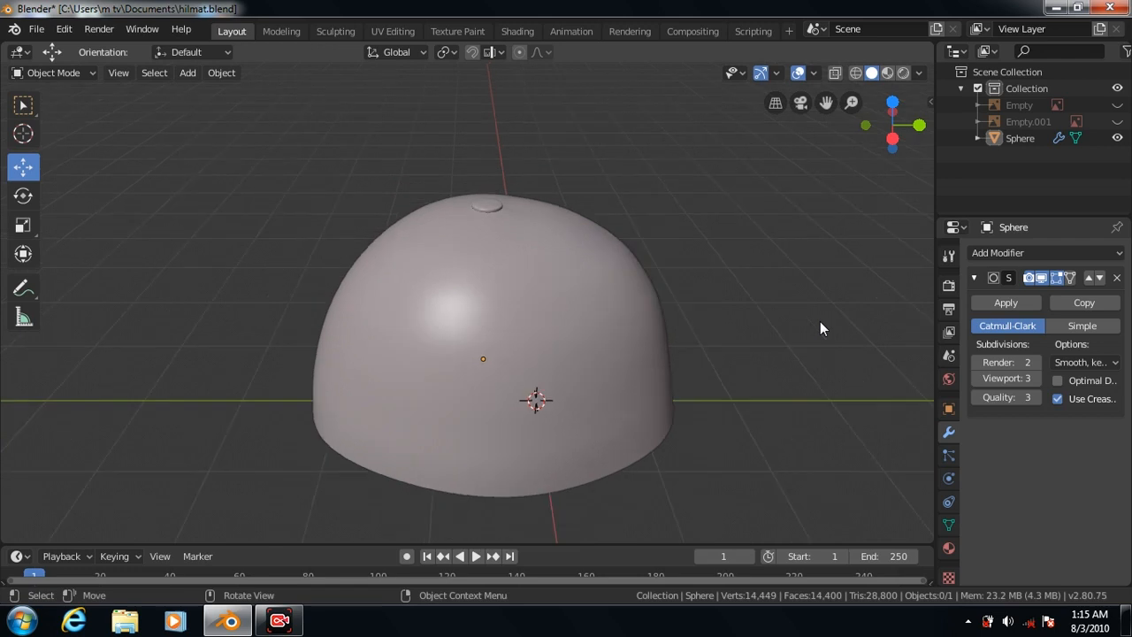
pyautogui.press('KP_3')
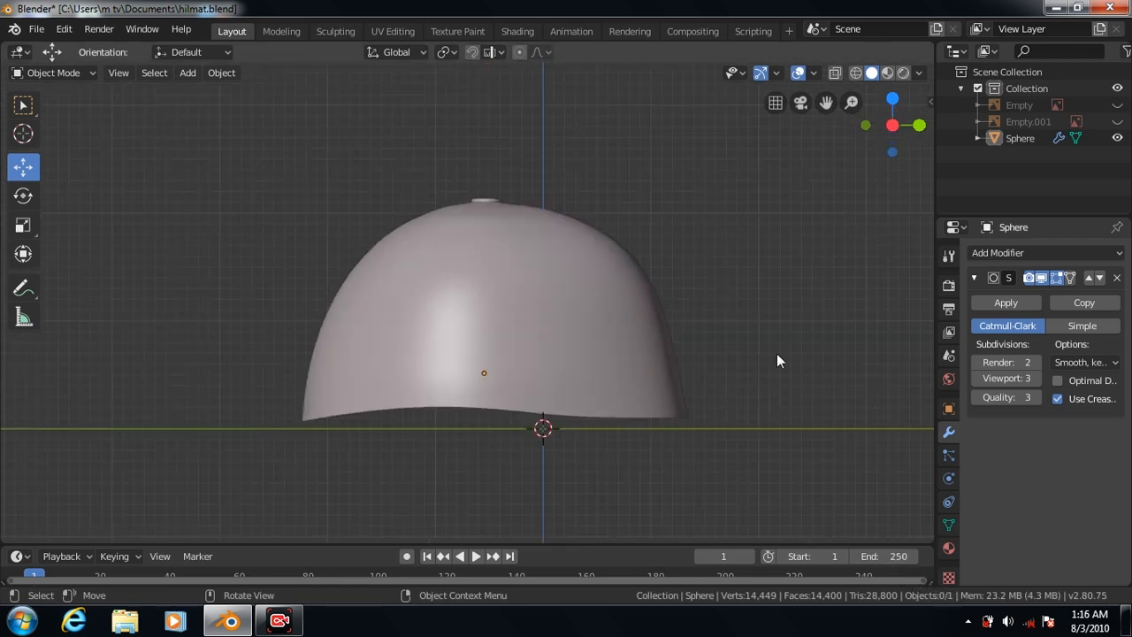
# Add a Solidify modifier to the helmet shell and place it above the Subdivision Surface modifier
pyautogui.press('KP_8')
pyautogui.press('KP_8')
pyautogui.click(1116, 253)
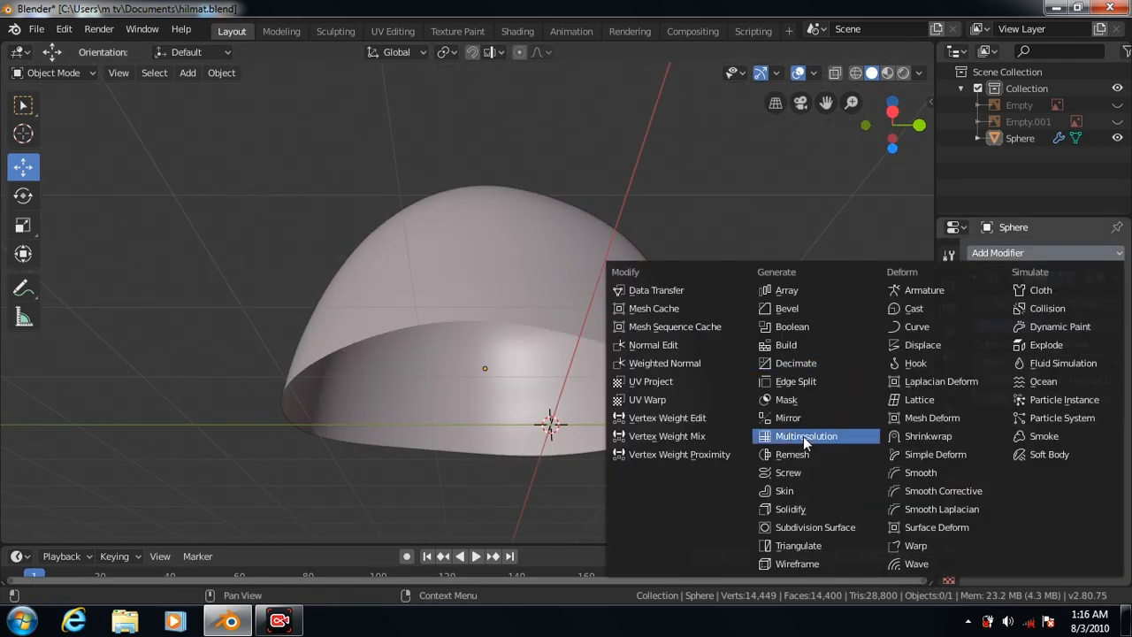
pyautogui.click(790, 508)
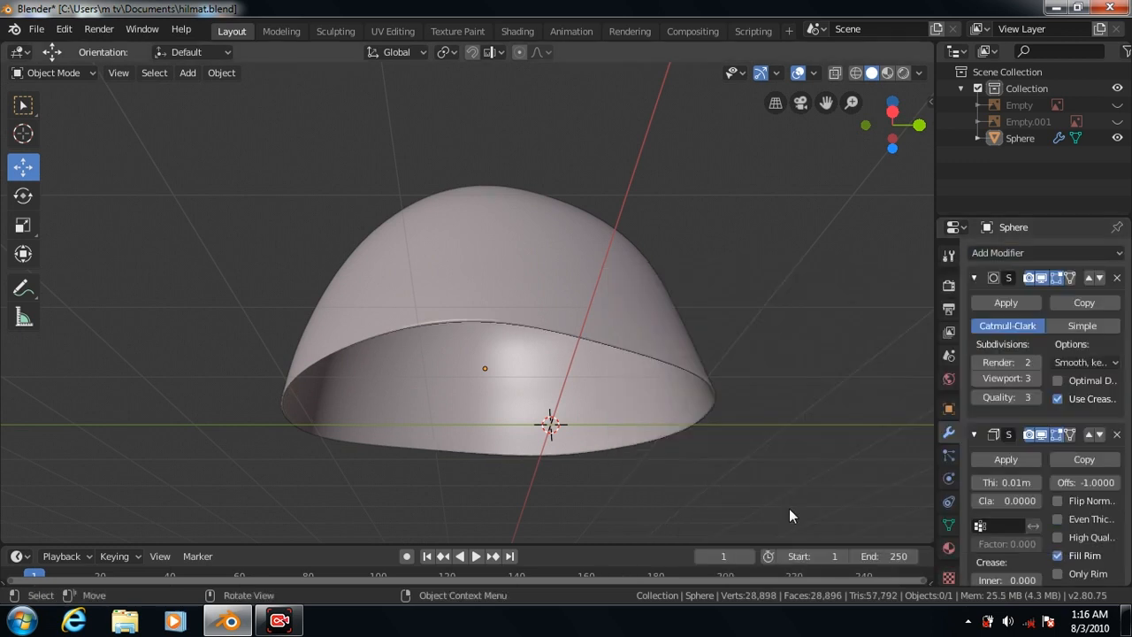
pyautogui.click(1101, 278)
# Set the Solidify thickness to 0.1 m
pyautogui.click(1036, 327)
pyautogui.click(1036, 327)
pyautogui.click(1036, 326)
pyautogui.click(1036, 327)
pyautogui.click(1036, 326)
pyautogui.click(1036, 326)
pyautogui.click(1036, 327)
pyautogui.click(1036, 326)
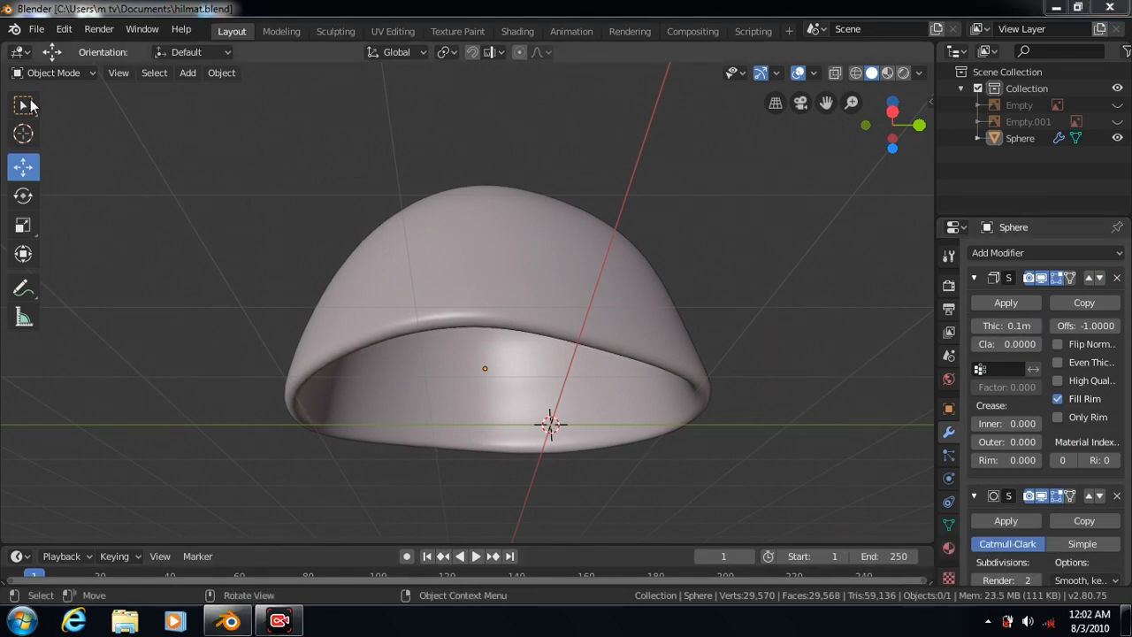
# Set the Solidify modifier's inner and outer crease to 0.400 on the helmet shell and apply the modifier
pyautogui.press('KP_3')
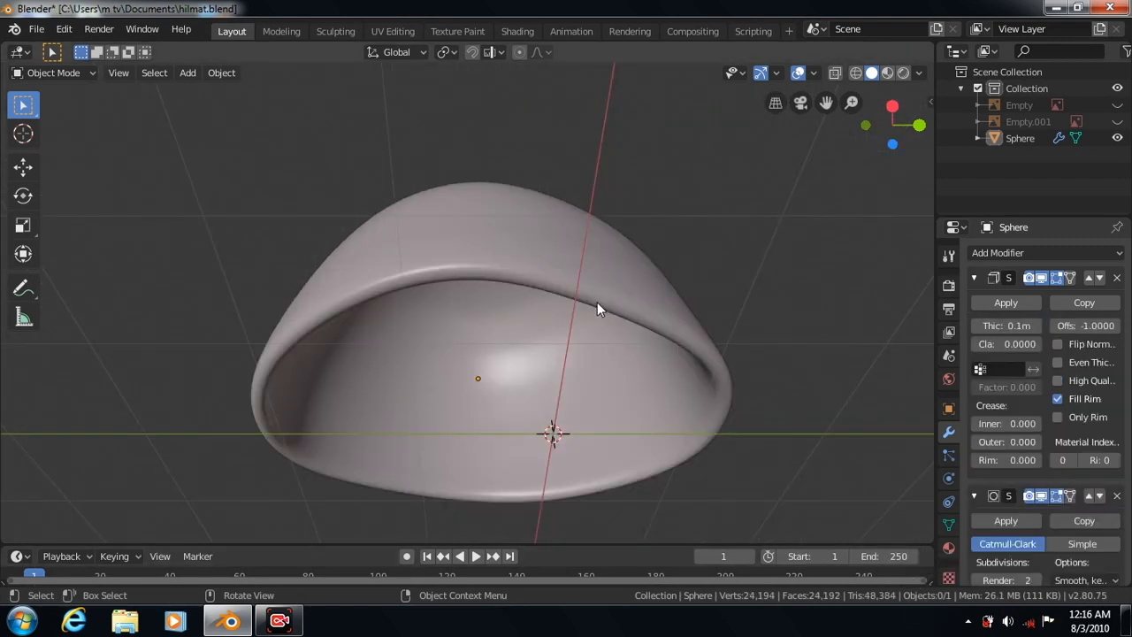
pyautogui.click(597, 302)
pyautogui.press('Tab')
pyautogui.click(1009, 424)
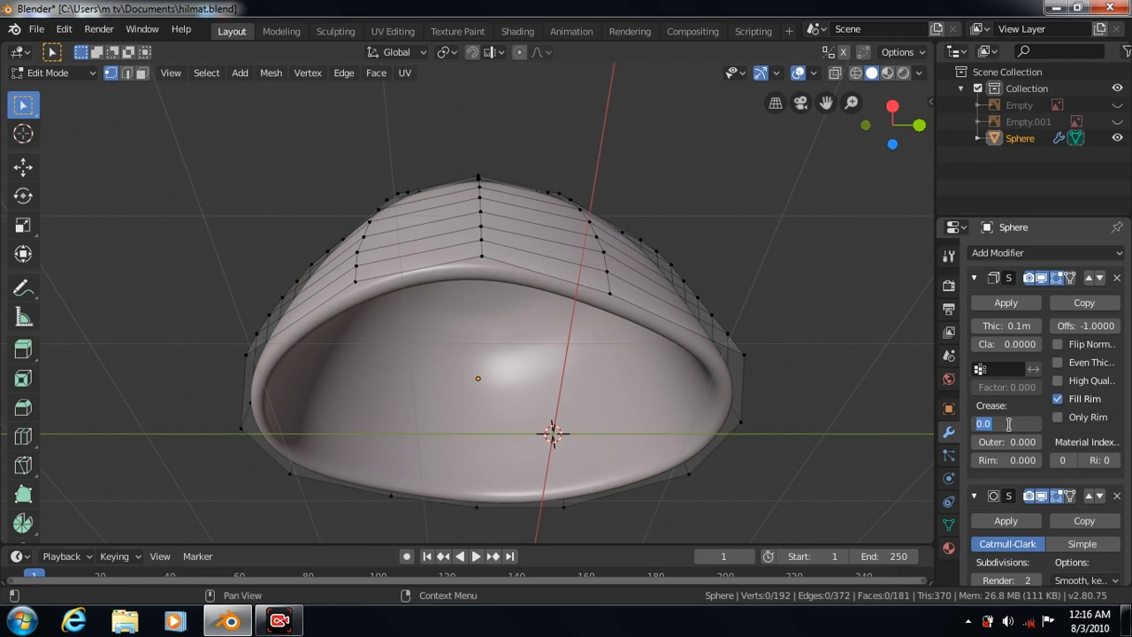
pyautogui.write('0.400')
pyautogui.press('Return')
pyautogui.click(994, 441)
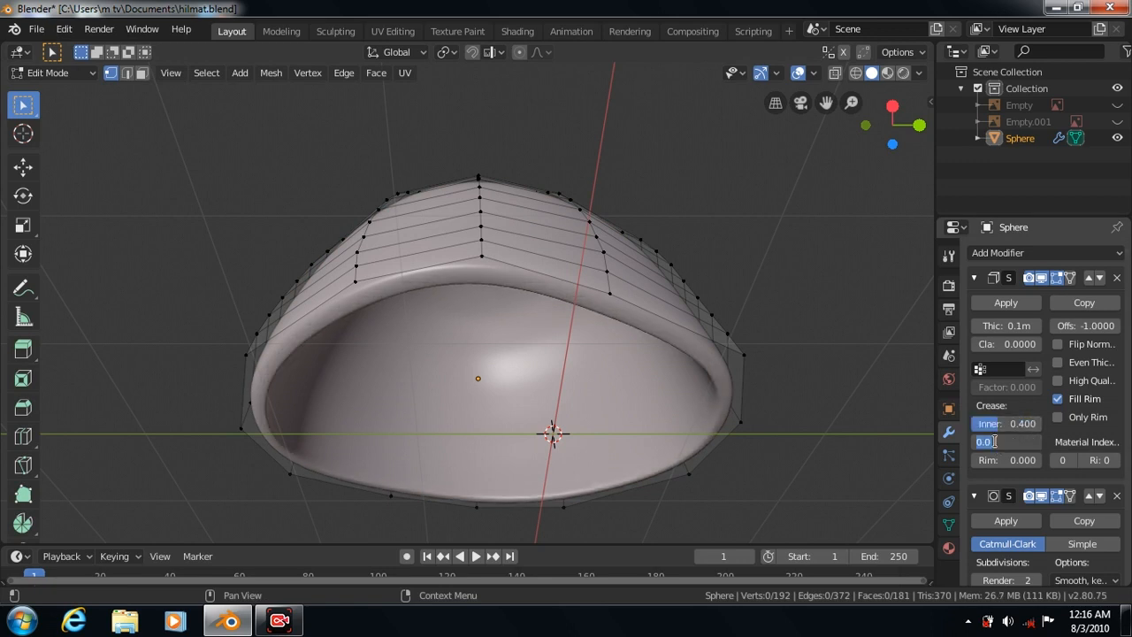
pyautogui.write('0.400')
pyautogui.press('Return')
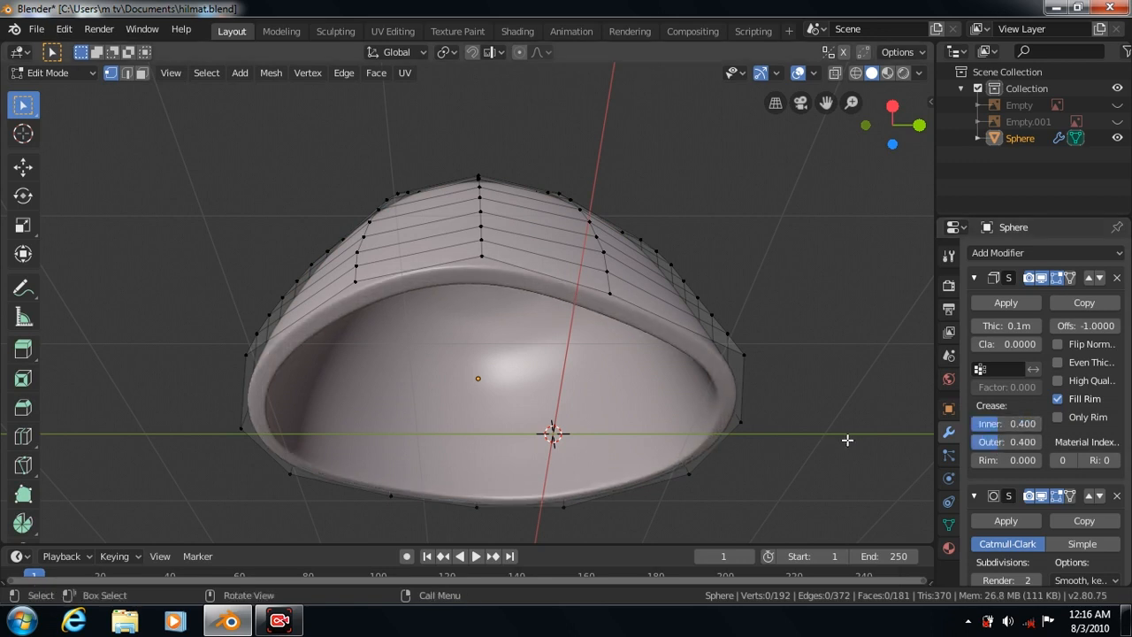
pyautogui.click(1005, 304)
pyautogui.press('Tab')
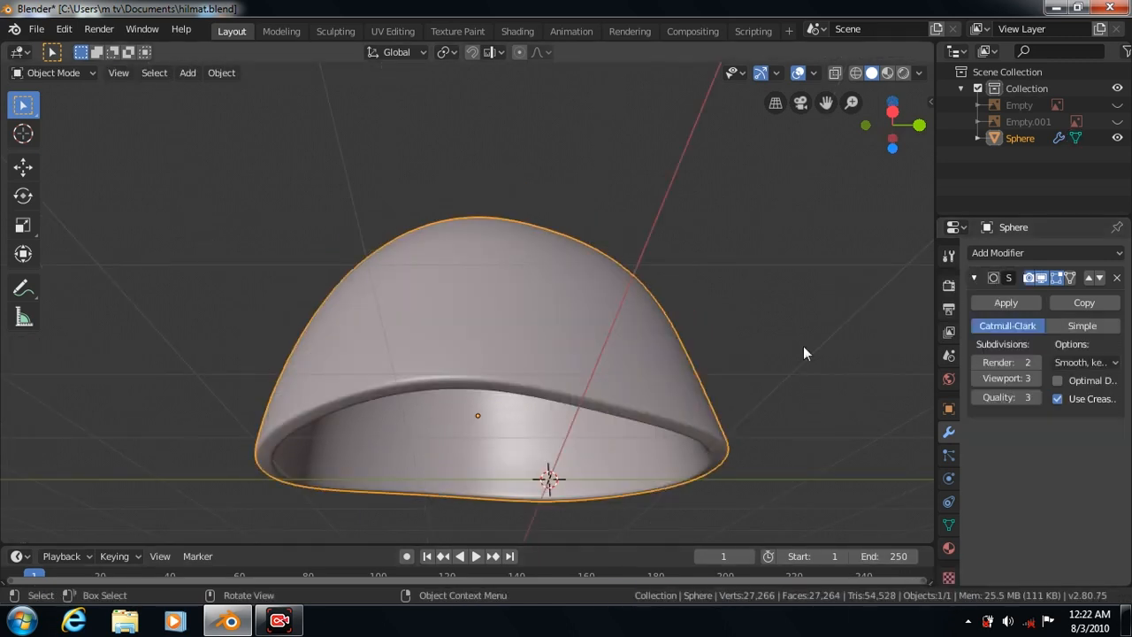
# In face select mode, select the four outer faces along the lower front rim of the helmet shell
pyautogui.press('KP_3')
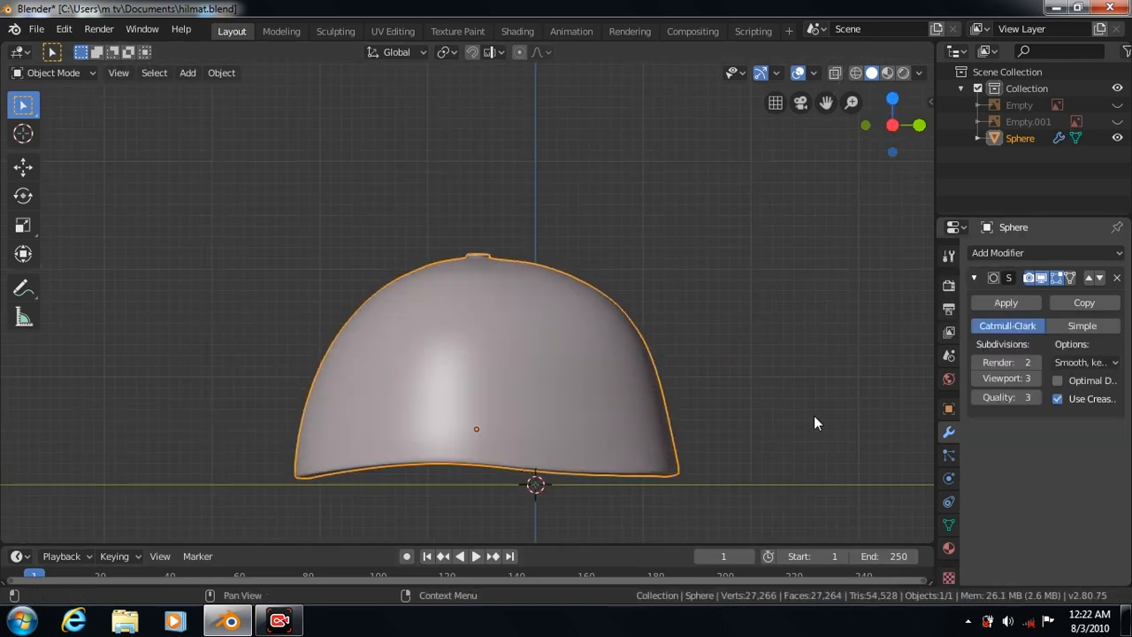
pyautogui.press('Tab')
pyautogui.click(615, 453)
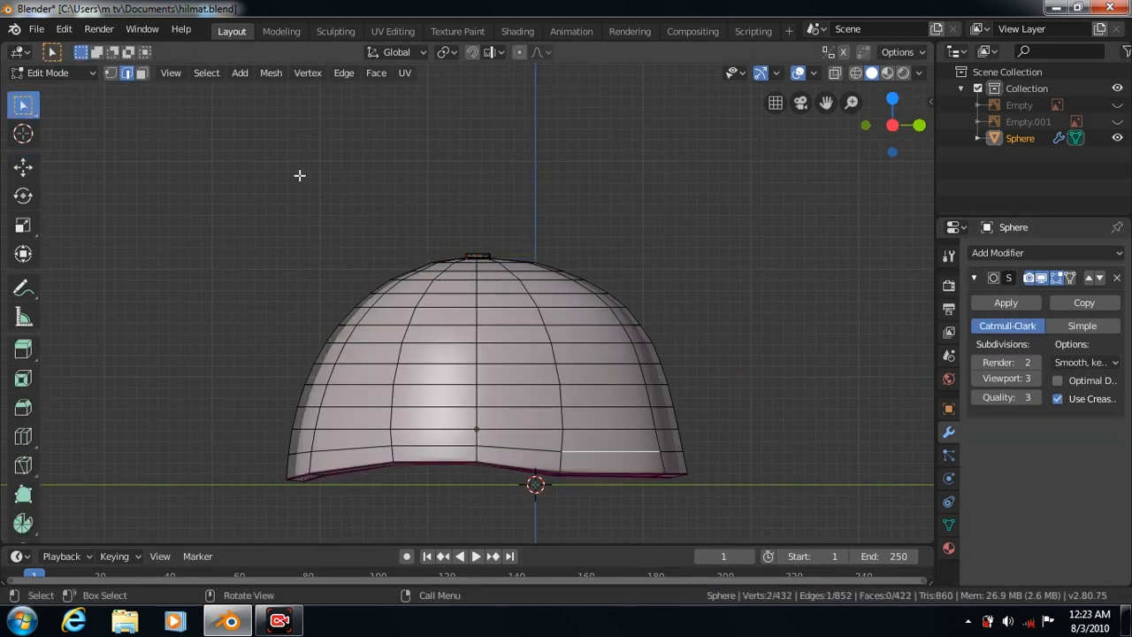
pyautogui.click(142, 76)
pyautogui.click(607, 457)
pyautogui.moveTo(766, 417); pyautogui.dragTo(595, 530, button='middle')
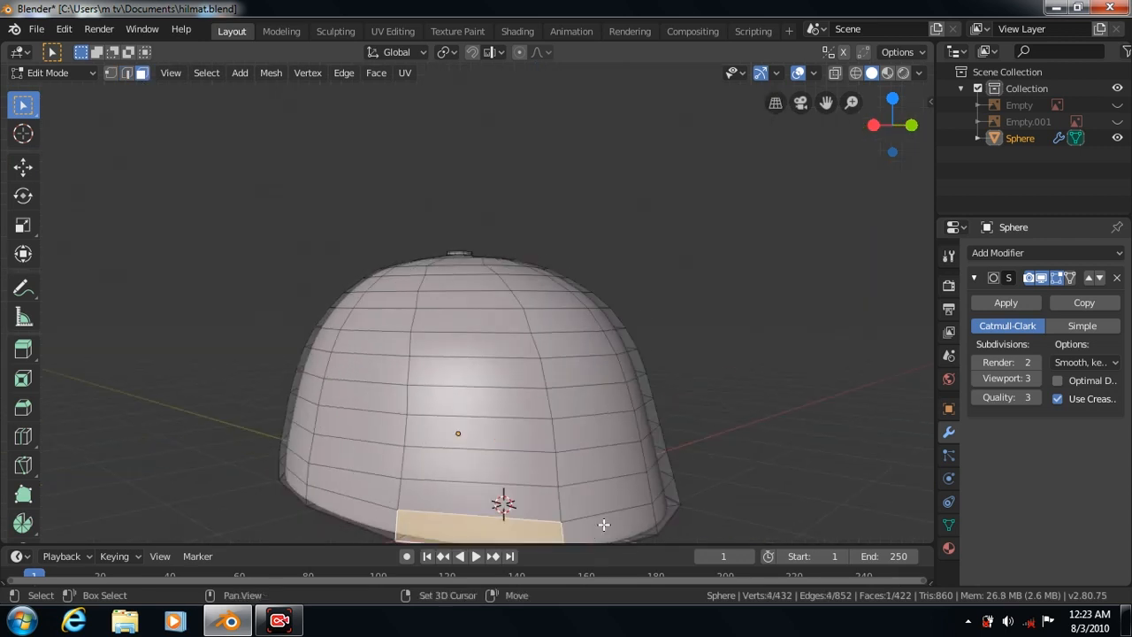
pyautogui.keyDown('shift'); pyautogui.click(603, 525); pyautogui.keyUp('shift')
pyautogui.keyDown('shift'); pyautogui.click(669, 500); pyautogui.keyUp('shift')
pyautogui.press('KP_6')
pyautogui.press('KP_6')
pyautogui.press('KP_6')
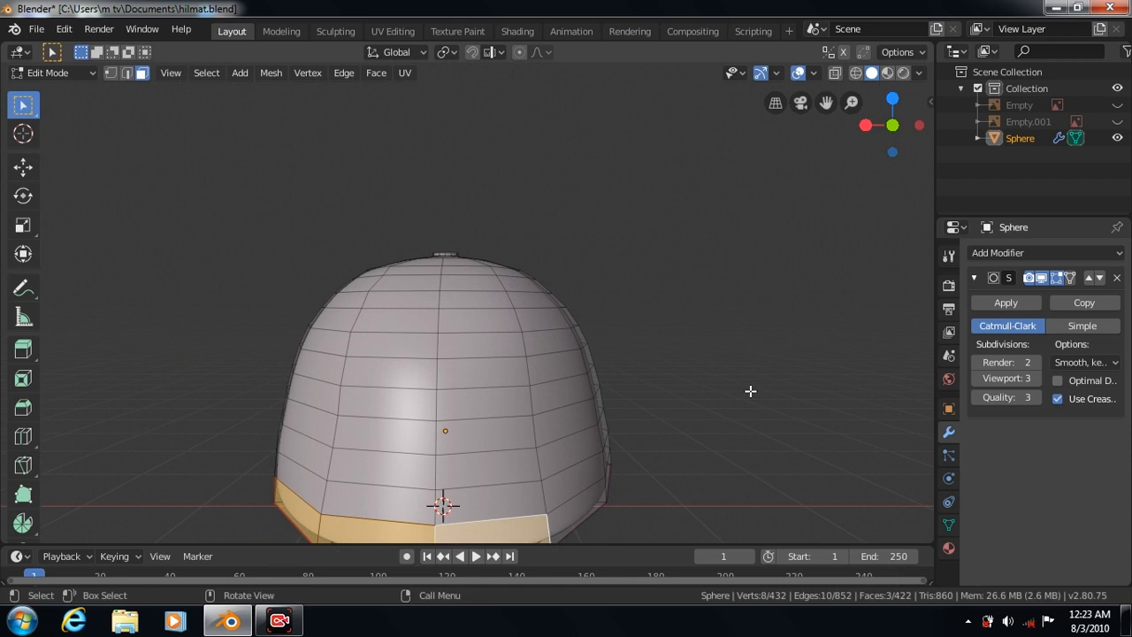
pyautogui.keyDown('shift'); pyautogui.click(570, 513); pyautogui.keyUp('shift')
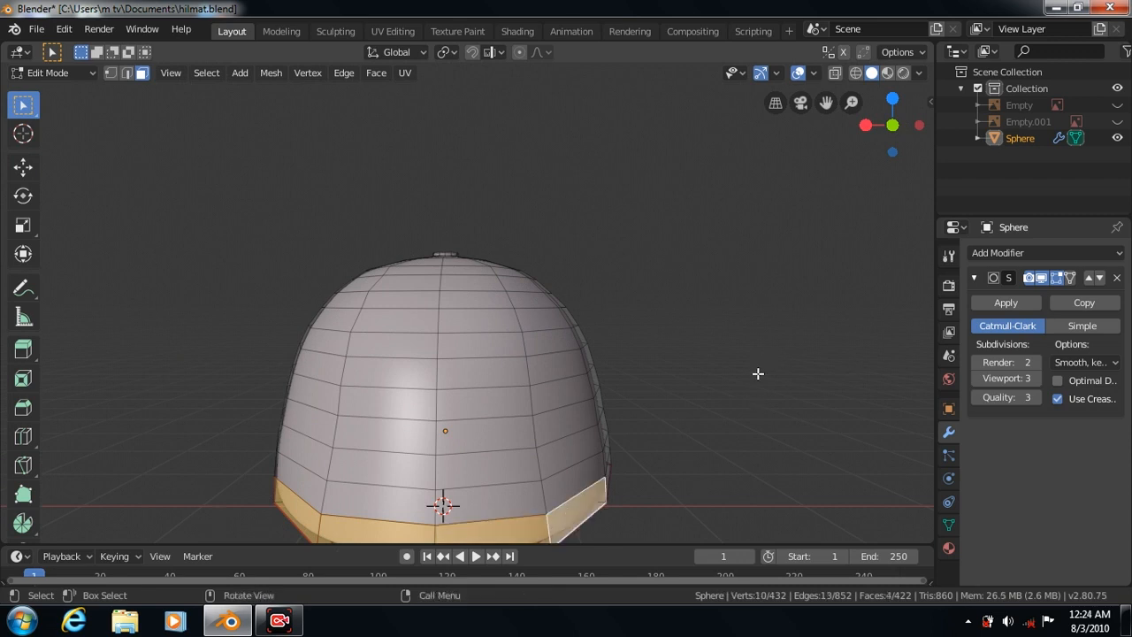
# Inset the four selected rim faces, scale them up slightly into a raised band, and return to Object Mode
pyautogui.moveTo(824, 103); pyautogui.dragTo(831, 7)
pyautogui.click(372, 72)
pyautogui.click(395, 151)
pyautogui.click(611, 144)
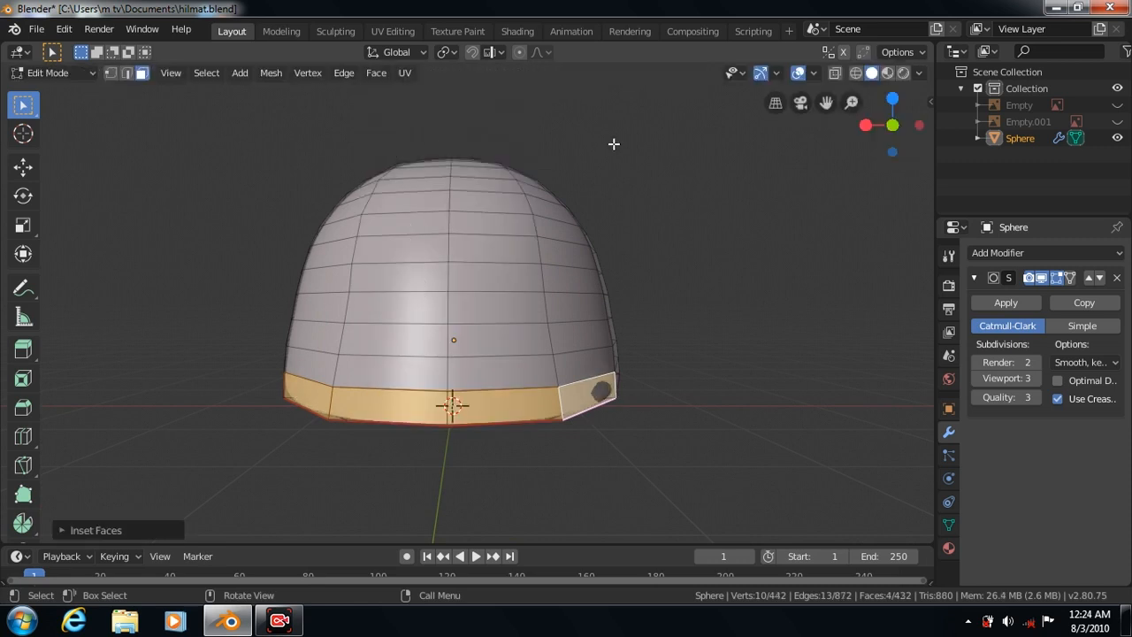
pyautogui.click(23, 227)
pyautogui.press('s')
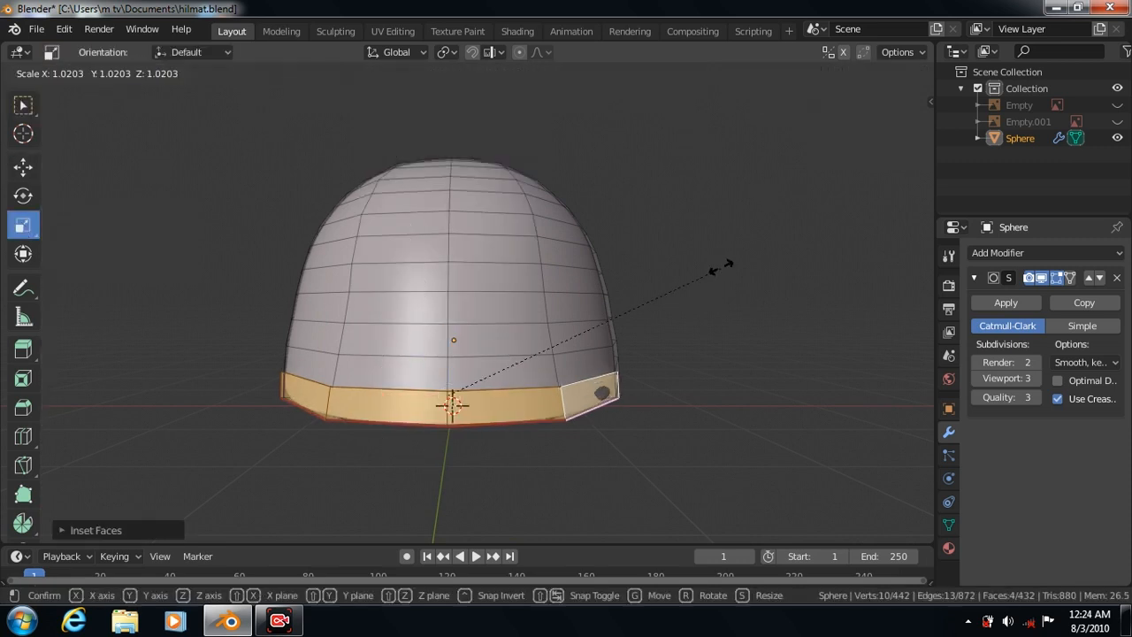
pyautogui.click(728, 263)
pyautogui.press('KP_7')
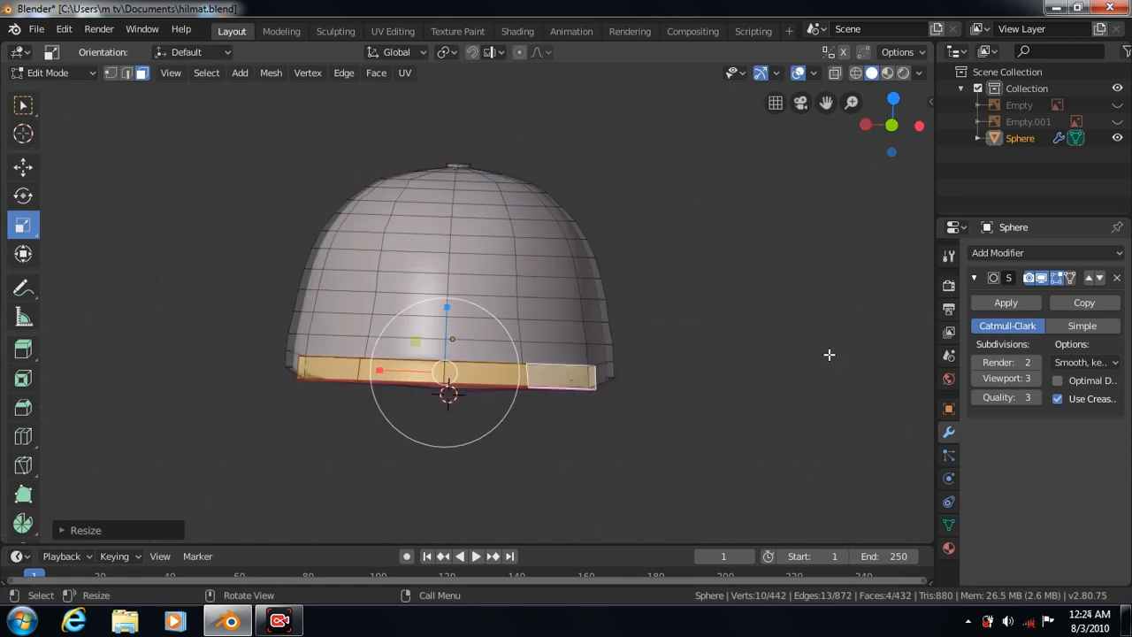
pyautogui.press('Tab')
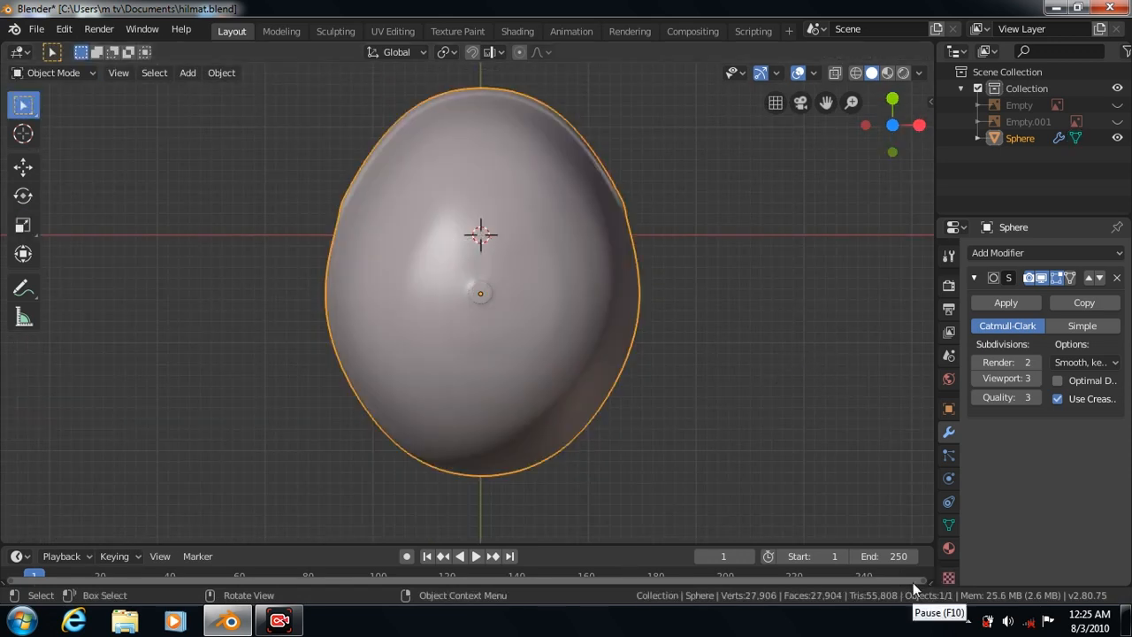
# Add loop cuts just below and just above the raised band's upper edge, and return to Object Mode
pyautogui.moveTo(801, 452); pyautogui.dragTo(799, 450, button='middle')
pyautogui.press('KP_3')
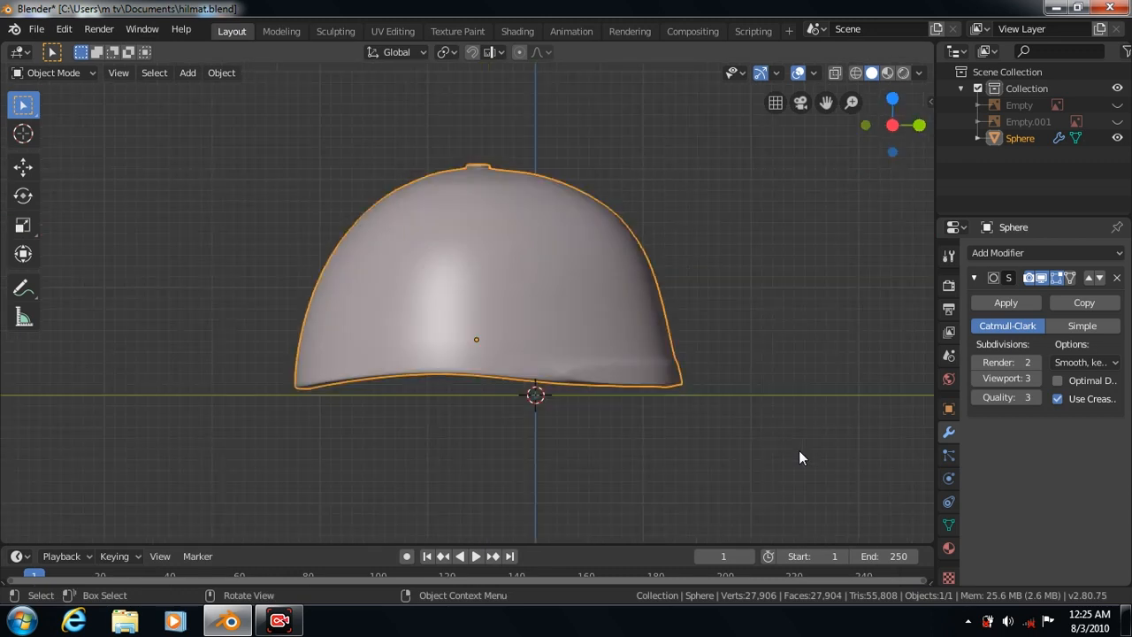
pyautogui.press('KP_6')
pyautogui.press('KP_6')
pyautogui.press('KP_6')
pyautogui.press('KP_6')
pyautogui.press('KP_6')
pyautogui.press('Tab')
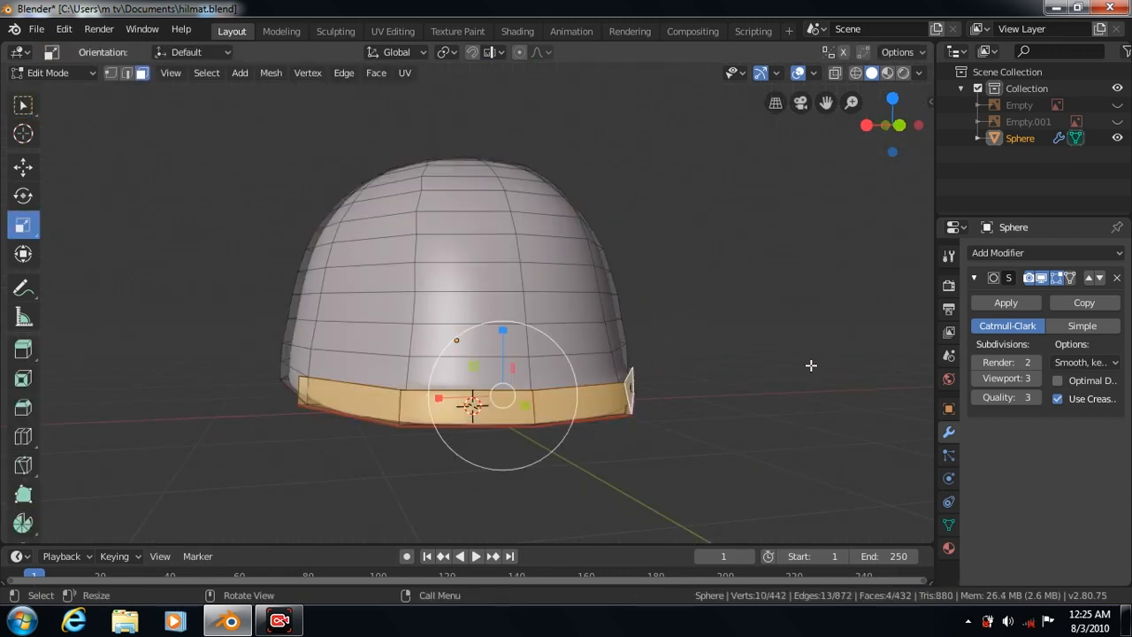
pyautogui.click(23, 437)
pyautogui.moveTo(533, 407); pyautogui.dragTo(532, 386)
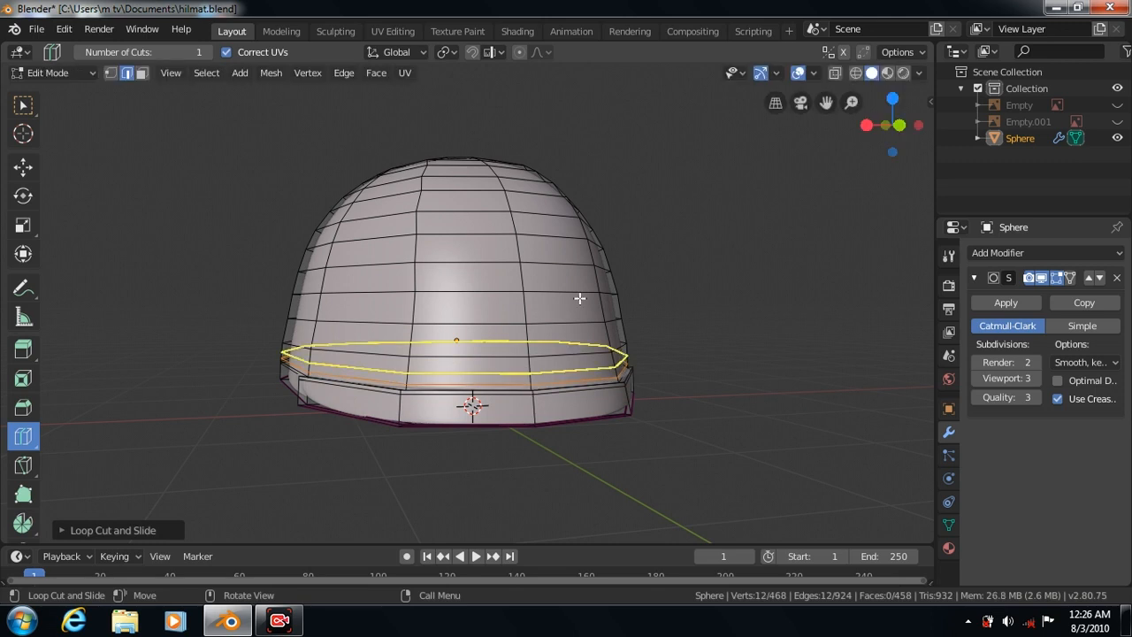
pyautogui.press('Tab')
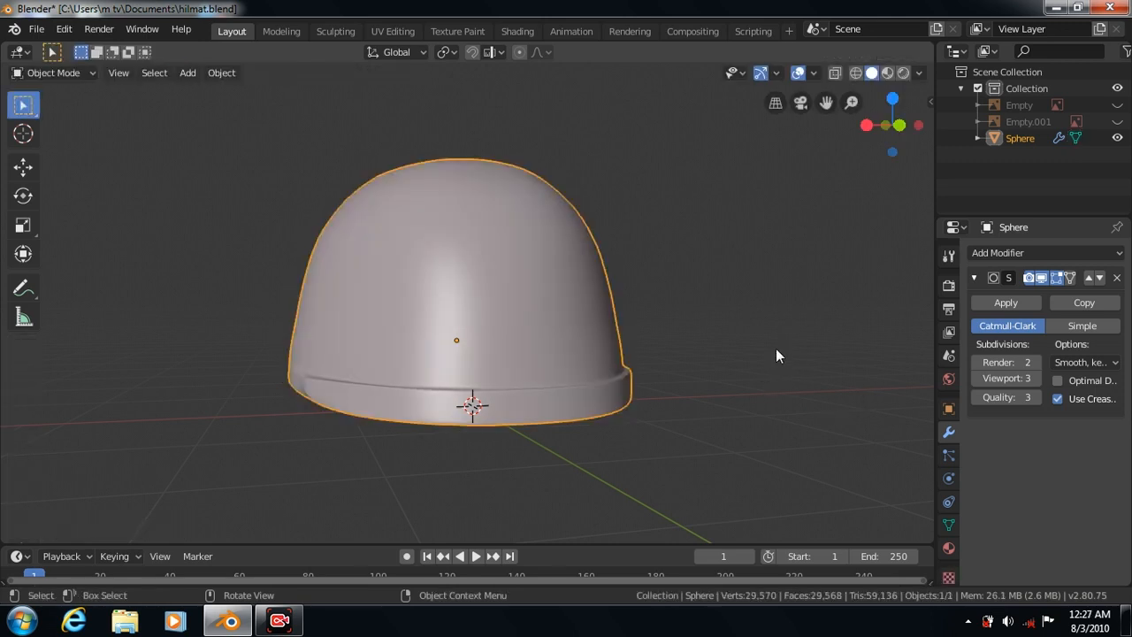
# Add a horizontal loop cut around the raised rim band, about midway up its height
pyautogui.press('Tab')
pyautogui.moveTo(539, 398); pyautogui.dragTo(539, 400)
pyautogui.click(23, 106)
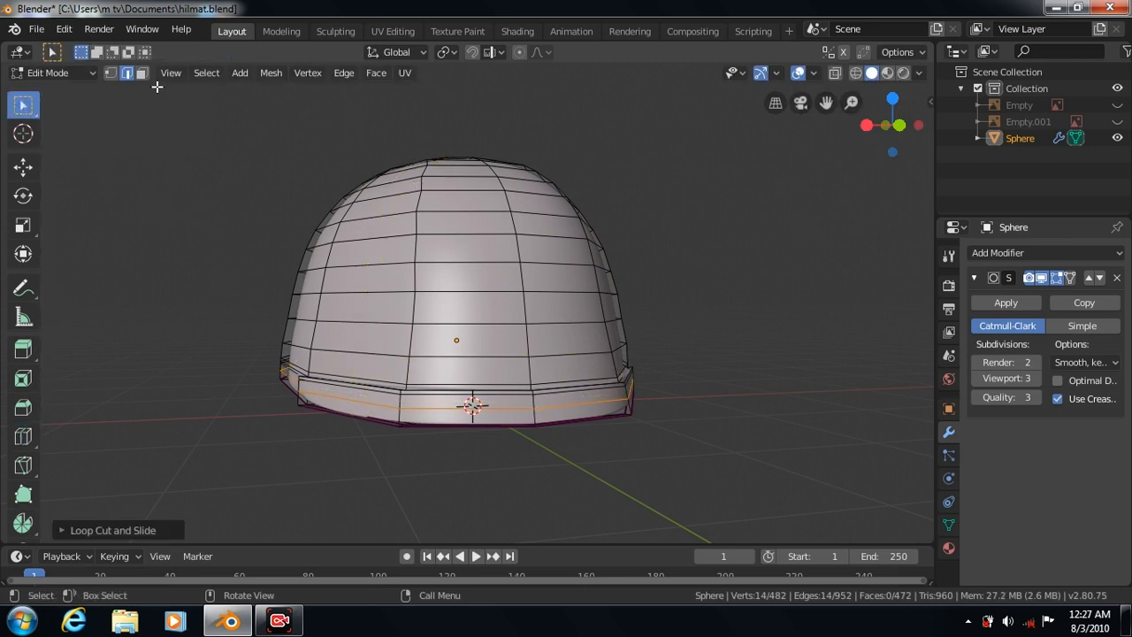
# Select the four faces in the lower half of the front rim band
pyautogui.click(141, 72)
pyautogui.click(328, 407)
pyautogui.keyDown('shift'); pyautogui.click(437, 418); pyautogui.keyUp('shift')
pyautogui.keyDown('shift'); pyautogui.click(563, 414); pyautogui.keyUp('shift')
pyautogui.moveTo(784, 378); pyautogui.dragTo(697, 390, button='middle')
pyautogui.keyDown('shift'); pyautogui.click(588, 405); pyautogui.keyUp('shift')
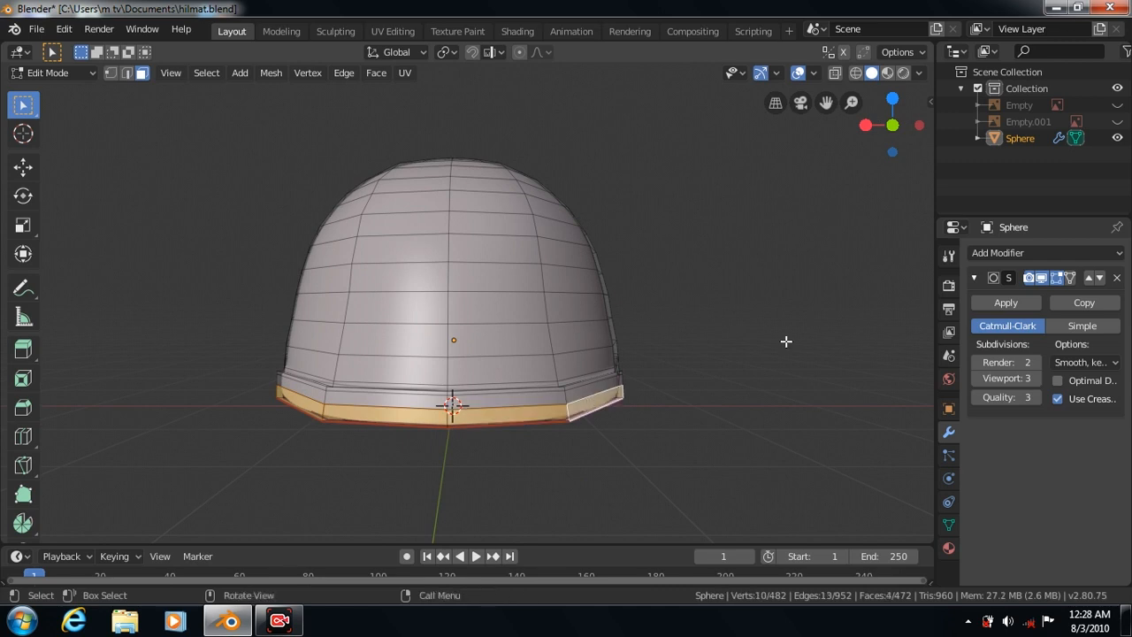
# Show the side reference image and extrude the selected rim faces forward into a visor matching the reference's peak
pyautogui.press('KP_3')
pyautogui.click(1117, 104)
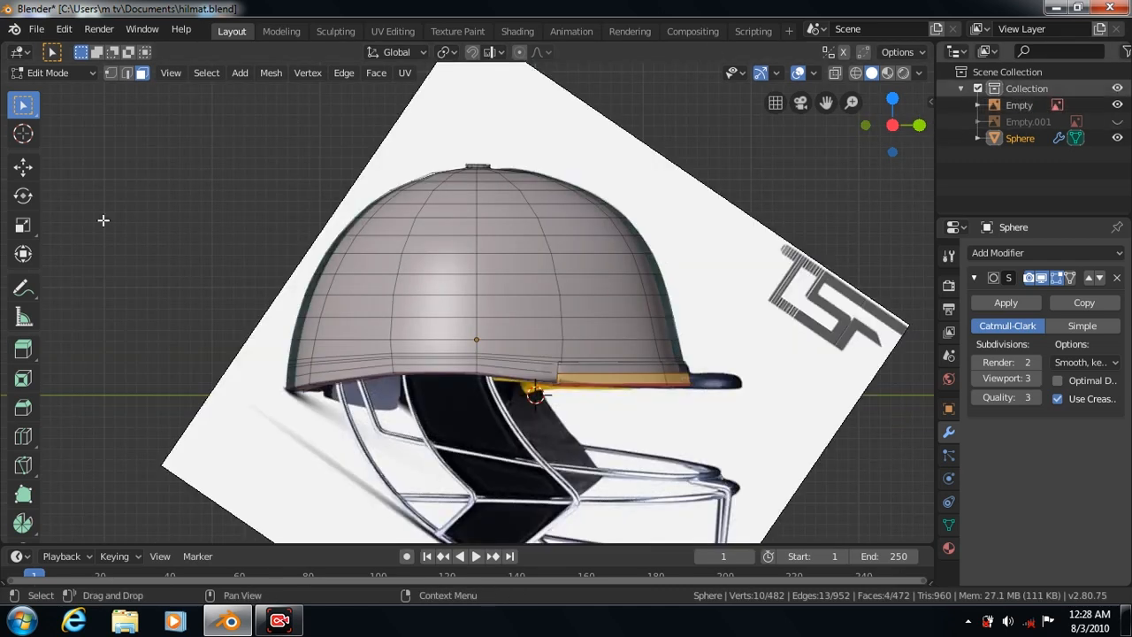
pyautogui.click(23, 350)
pyautogui.moveTo(722, 380); pyautogui.dragTo(774, 377)
pyautogui.click(219, 487)
pyautogui.press('Return')
pyautogui.click(62, 411)
pyautogui.press('Tab')
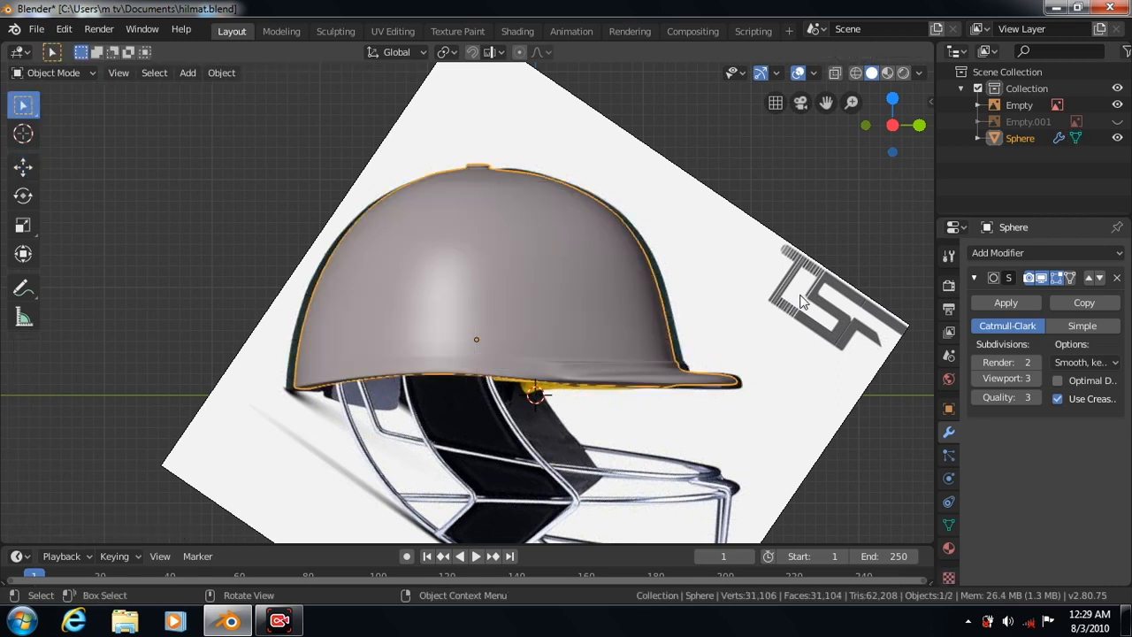
# In the top view, add a loop cut through each side of the visor and shell
pyautogui.press('Tab')
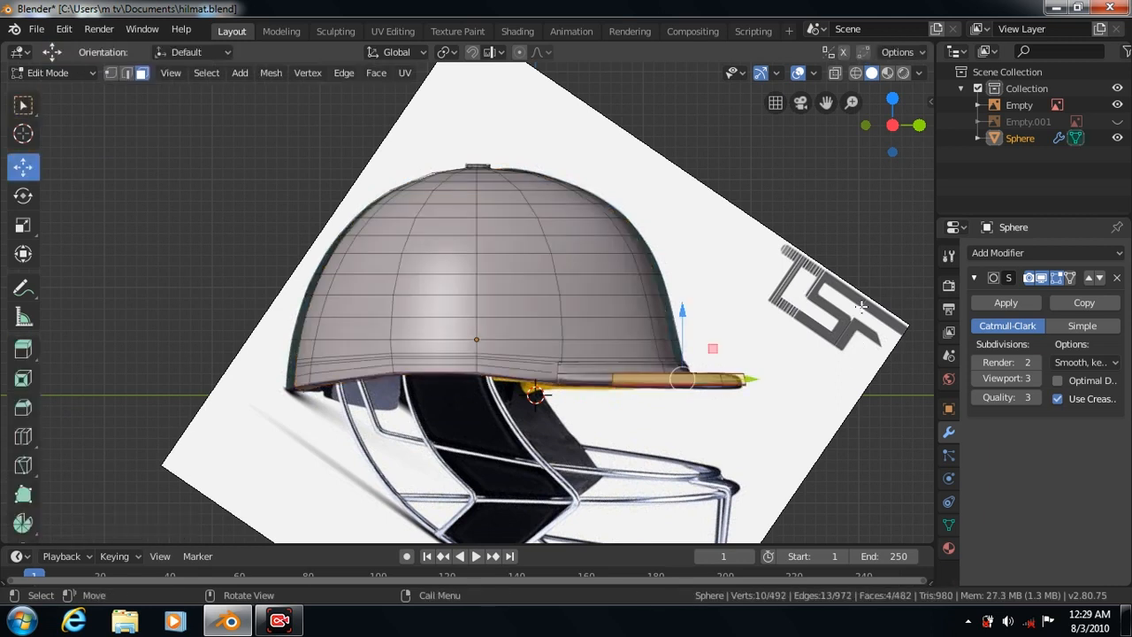
pyautogui.press('KP_7')
pyautogui.moveTo(826, 103); pyautogui.dragTo(778, 198)
pyautogui.click(23, 437)
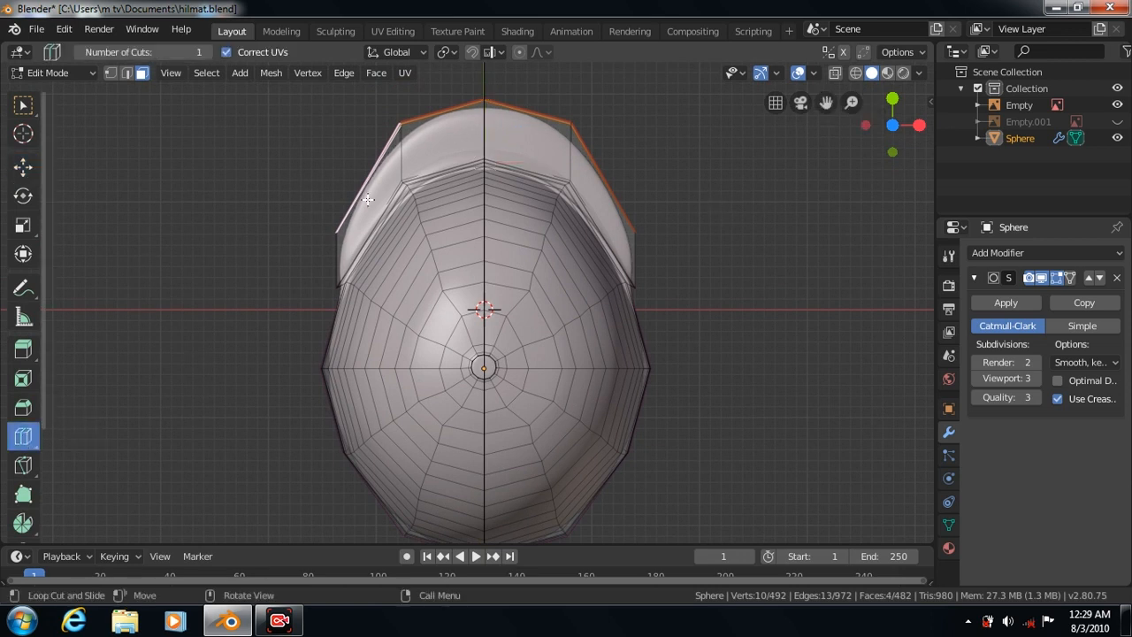
pyautogui.click(368, 202)
pyautogui.click(580, 256)
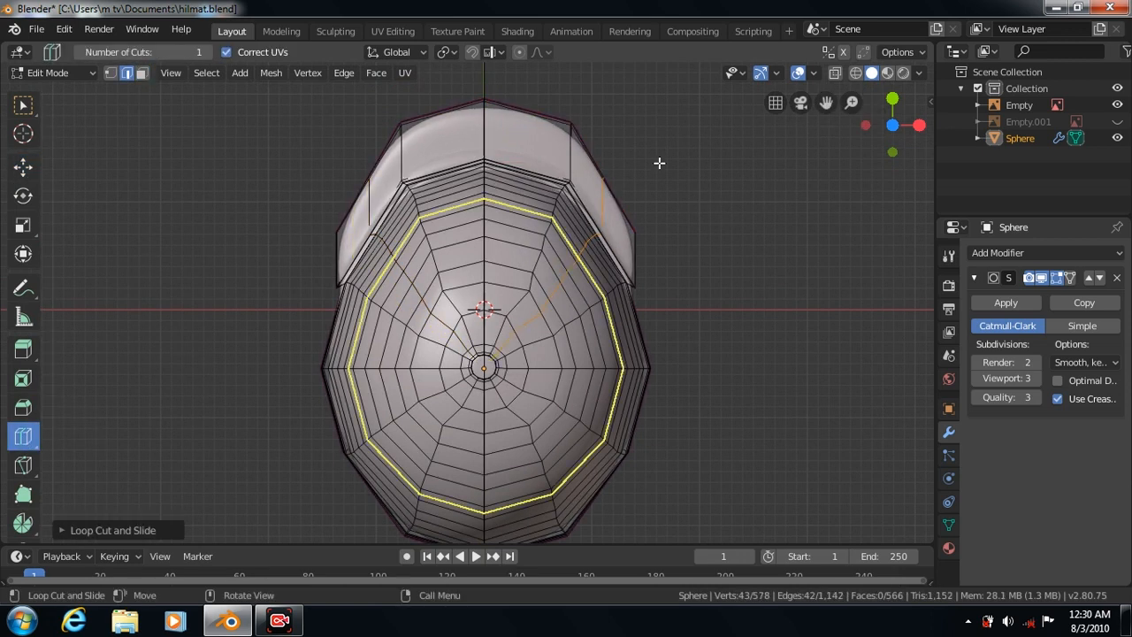
# Turn on X-ray in vertex select mode and select the outer visor vertices on the positive X side's new loop
pyautogui.click(23, 105)
pyautogui.press('1')
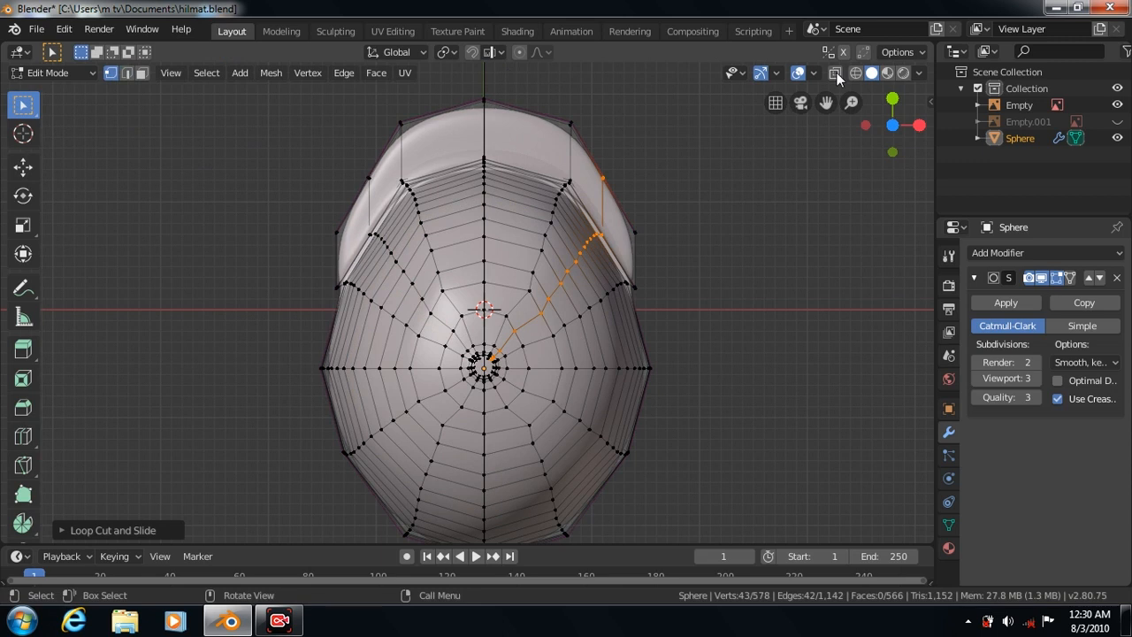
pyautogui.click(835, 72)
pyautogui.moveTo(594, 160); pyautogui.dragTo(622, 200)
pyautogui.click(23, 167)
pyautogui.moveTo(603, 107); pyautogui.dragTo(602, 82)
pyautogui.moveTo(672, 151); pyautogui.dragTo(696, 146)
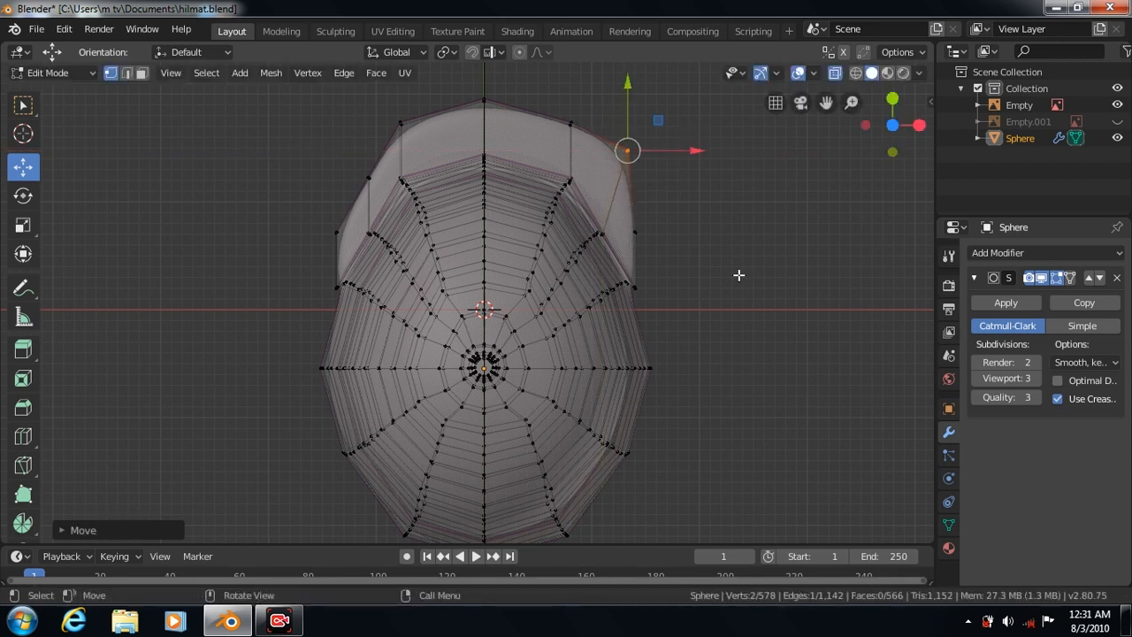
pyautogui.hotkey('ctrl', 'z')
pyautogui.hotkey('ctrl', 'z')
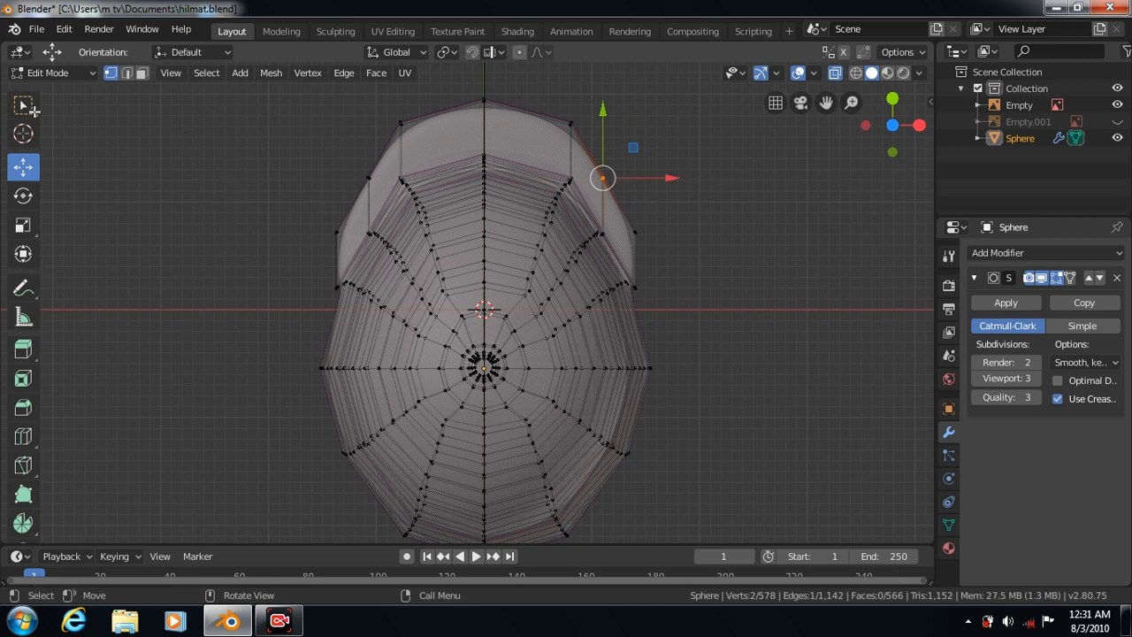
# Add the opposite visor corner's vertices to the selection, move both corners forward along Y and scale them apart along X
pyautogui.press('w')
pyautogui.keyDown('shift'); pyautogui.moveTo(354, 164); pyautogui.dragTo(380, 184); pyautogui.keyUp('shift')
pyautogui.click(24, 167)
pyautogui.moveTo(484, 113); pyautogui.dragTo(485, 75)
pyautogui.click(23, 225)
pyautogui.moveTo(548, 133); pyautogui.dragTo(556, 142)
# Select the visor's front centre vertices and move them slightly back along Y to flatten the front edge
pyautogui.click(23, 106)
pyautogui.click(498, 110)
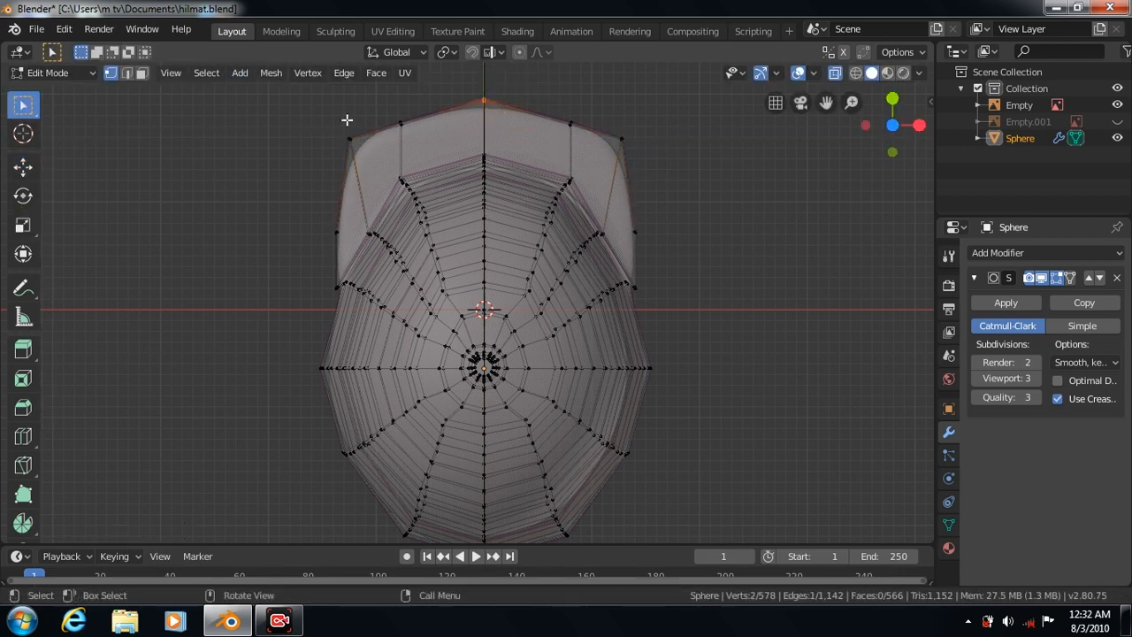
pyautogui.click(23, 167)
pyautogui.moveTo(484, 74); pyautogui.dragTo(483, 76)
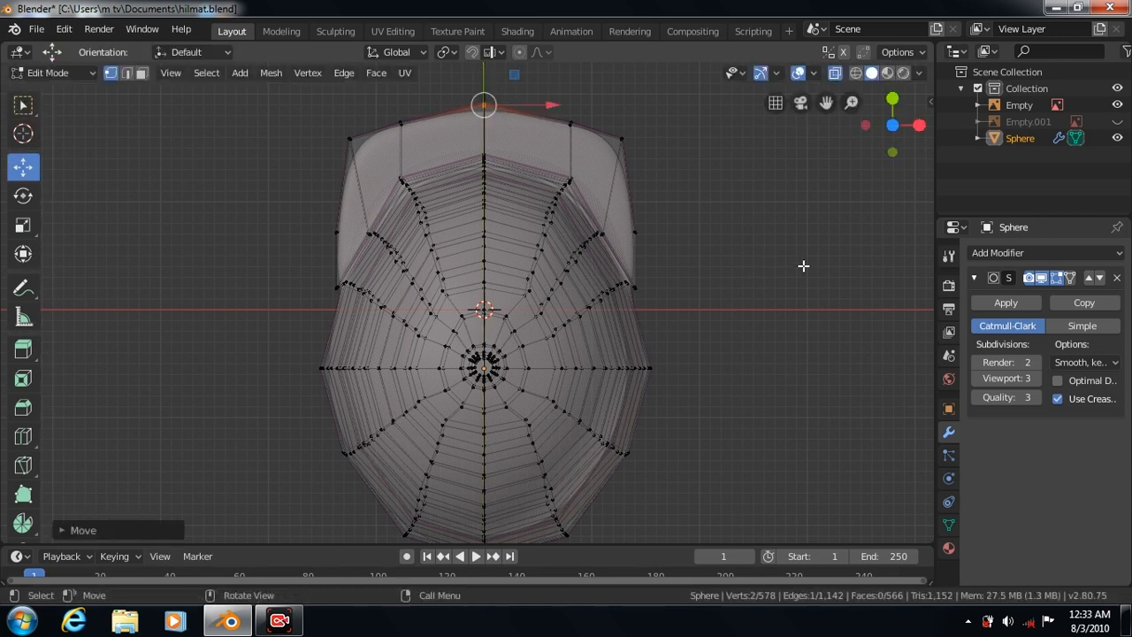
# Scale the visor's two outer side vertex pairs slightly inward along X, turn off X-ray and return to Object Mode
pyautogui.press('w')
pyautogui.click(635, 232)
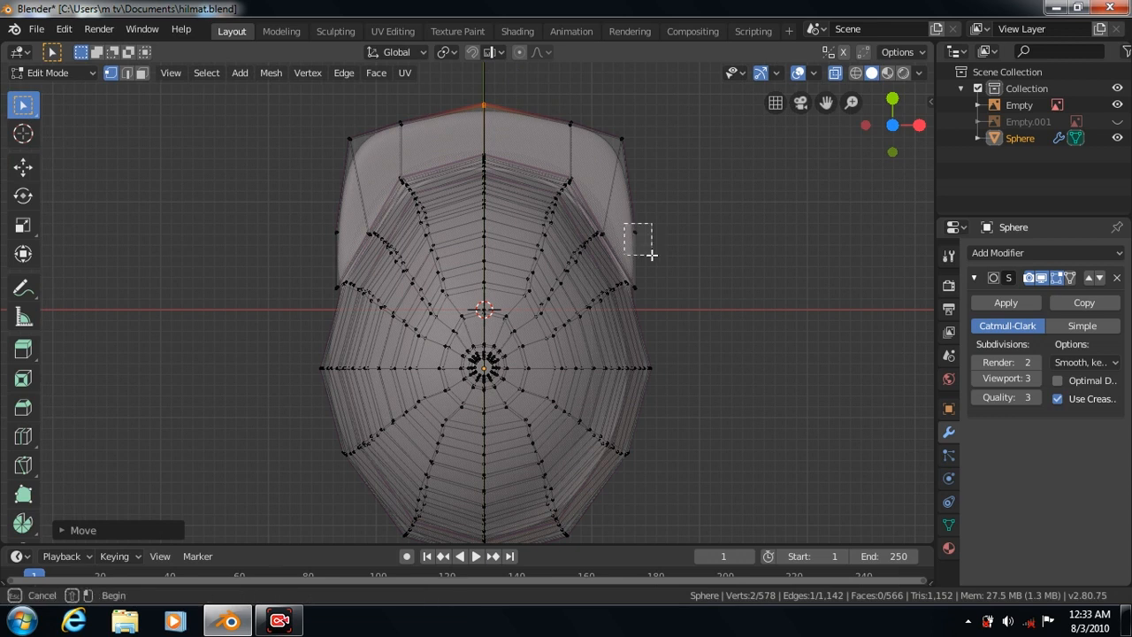
pyautogui.keyDown('shift'); pyautogui.click(336, 232); pyautogui.keyUp('shift')
pyautogui.click(23, 225)
pyautogui.moveTo(550, 232); pyautogui.dragTo(543, 230)
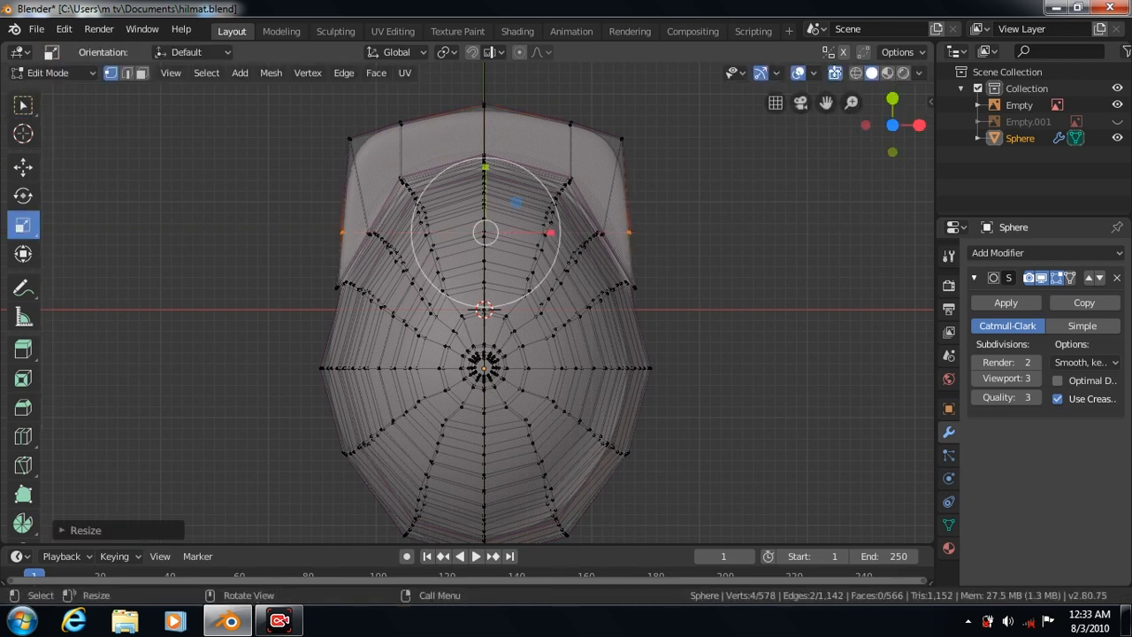
pyautogui.click(840, 74)
pyautogui.press('Tab')
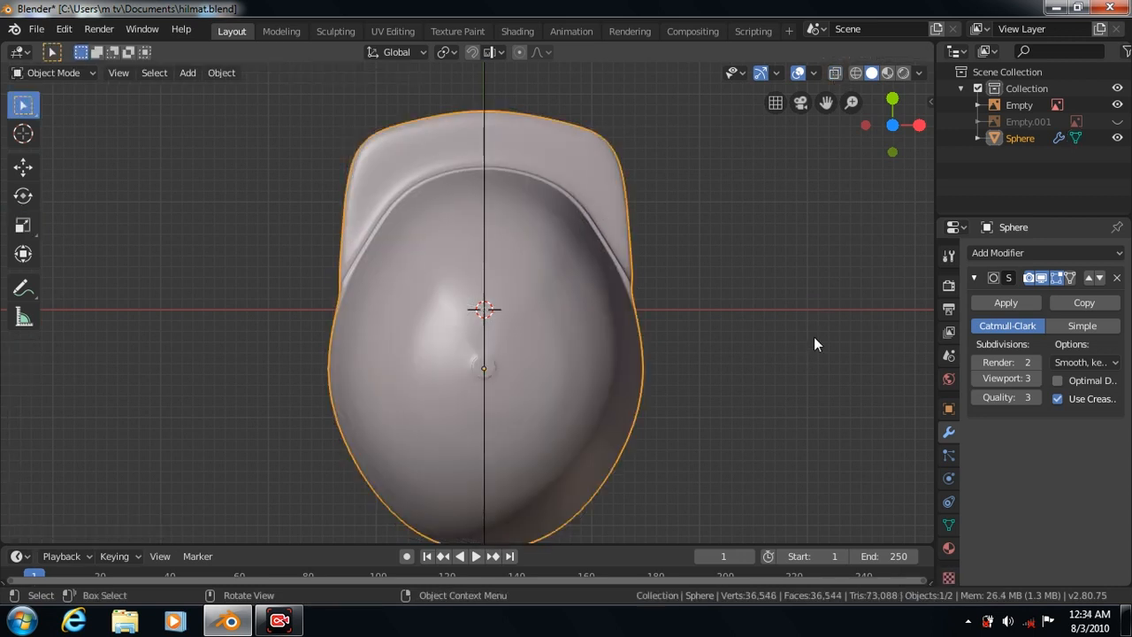
# In the side view, add horizontal loop cuts through the thickness of the visor
pyautogui.press('KP_3')
pyautogui.press('Tab')
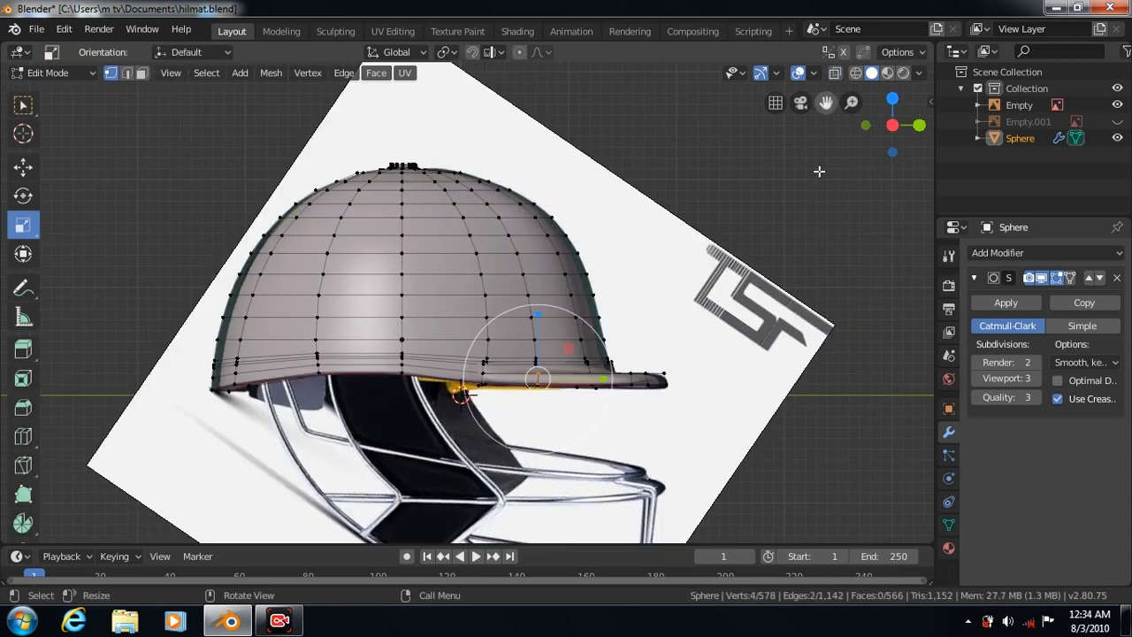
pyautogui.scroll(3, 803, 195)
pyautogui.click(24, 438)
pyautogui.moveTo(752, 434); pyautogui.dragTo(751, 438)
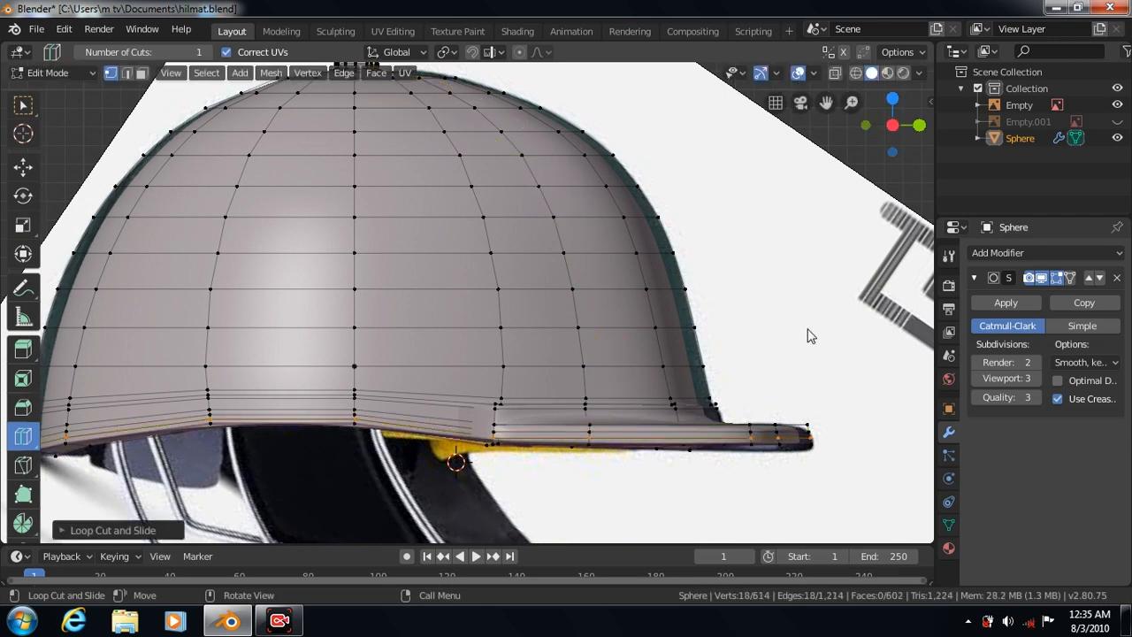
# Return to Object Mode, hide the side reference image and inspect the helmet's underside before restoring the side view
pyautogui.press('Tab')
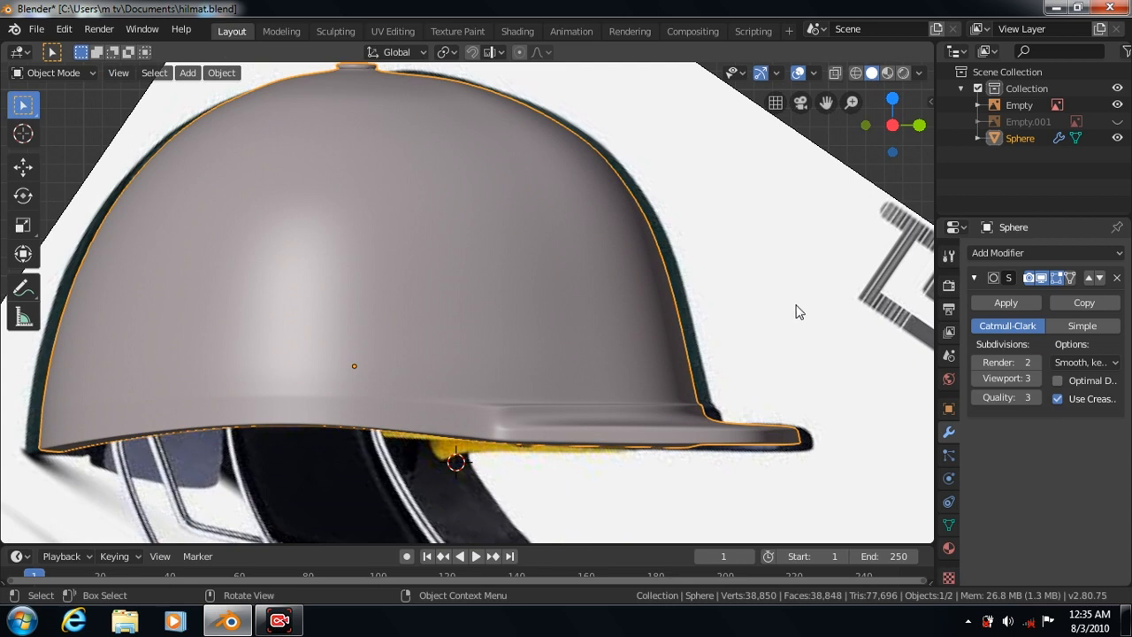
pyautogui.click(1117, 104)
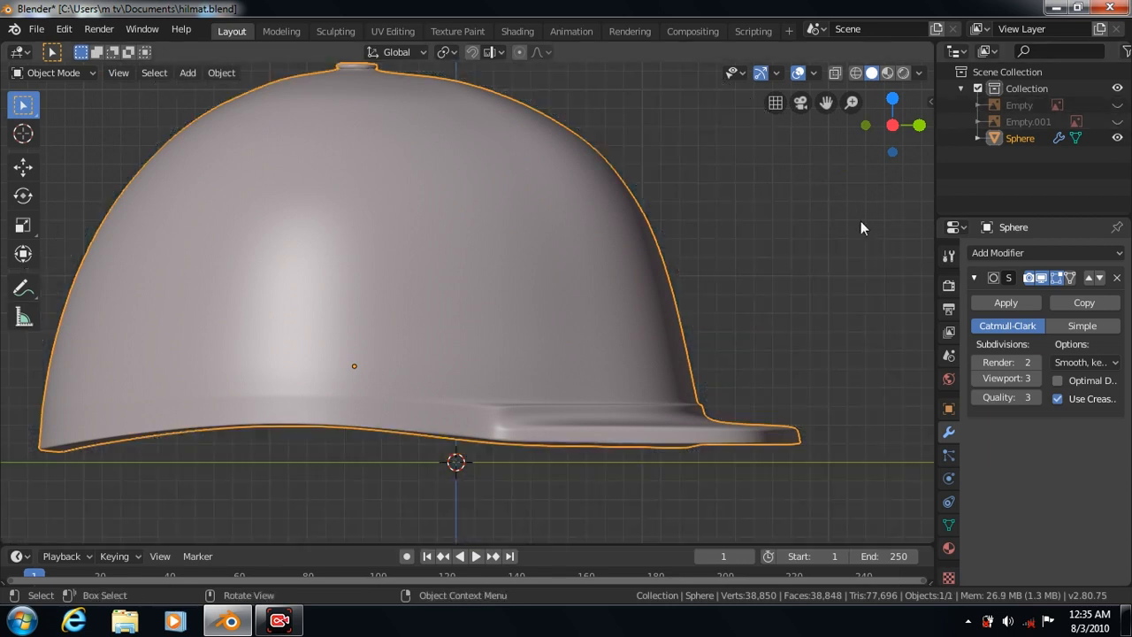
pyautogui.press('KP_2')
pyautogui.press('KP_2')
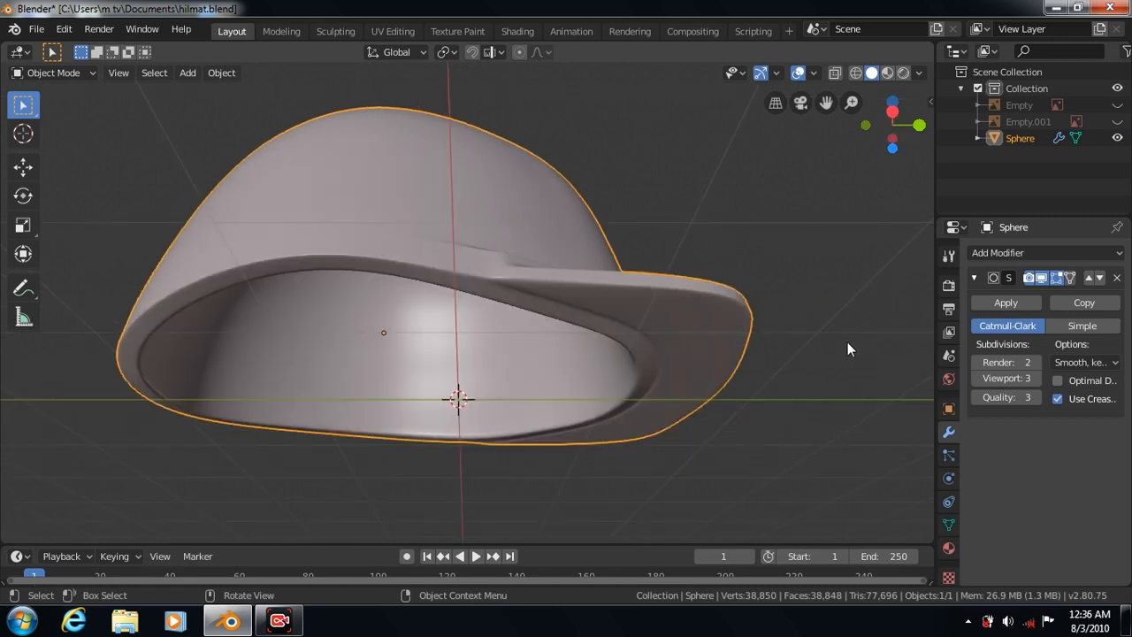
pyautogui.press('KP_3')
# Enter Edit Mode with face selection and select the bands of faces running around the helmet's lower rear rim
pyautogui.press('Tab')
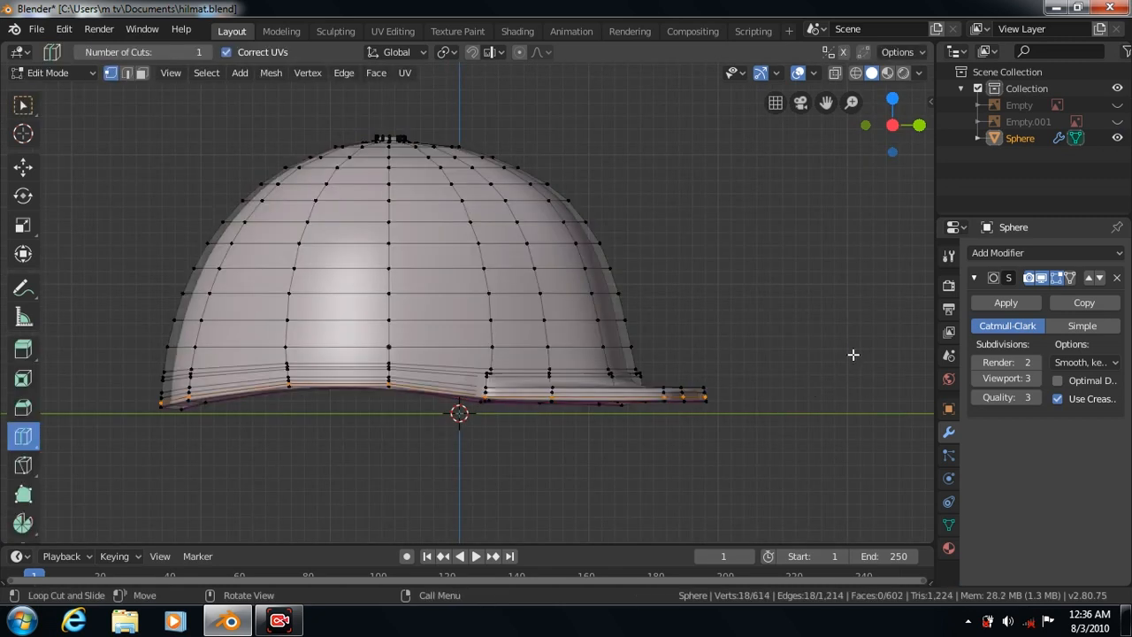
pyautogui.moveTo(825, 102); pyautogui.dragTo(875, 218)
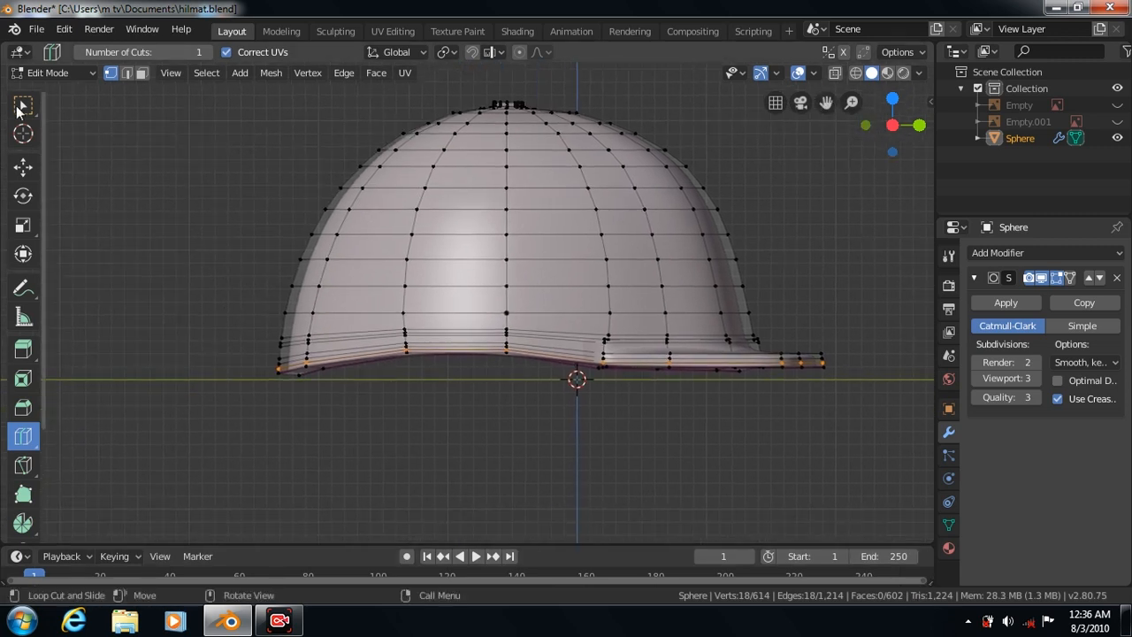
pyautogui.click(23, 105)
pyautogui.click(141, 73)
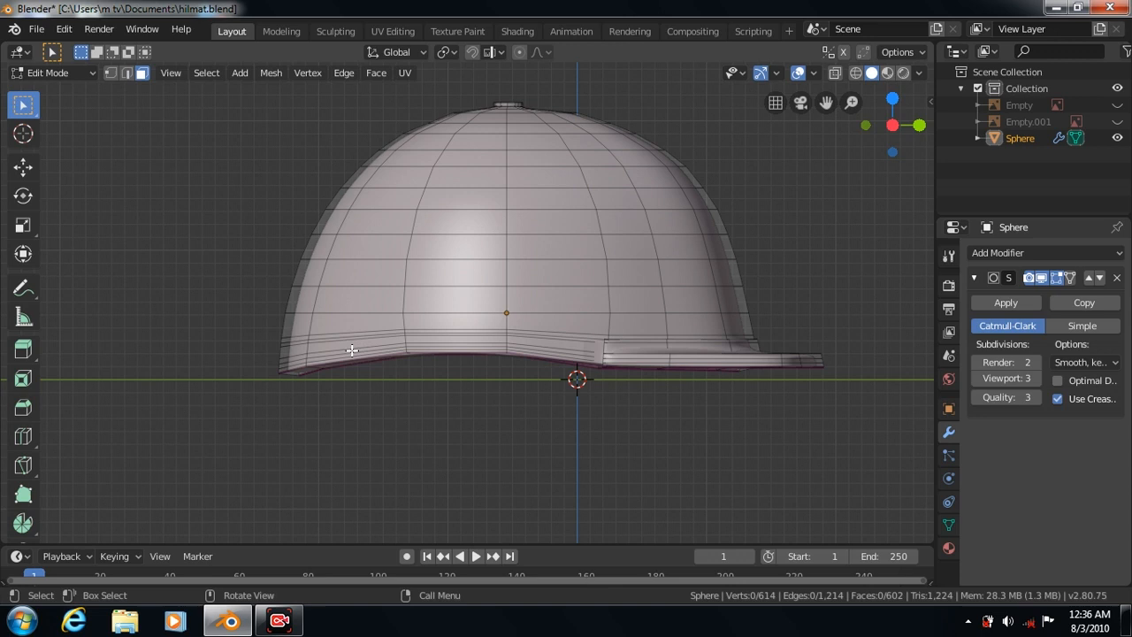
pyautogui.keyDown('ctrl'); pyautogui.click(322, 362); pyautogui.keyUp('ctrl')
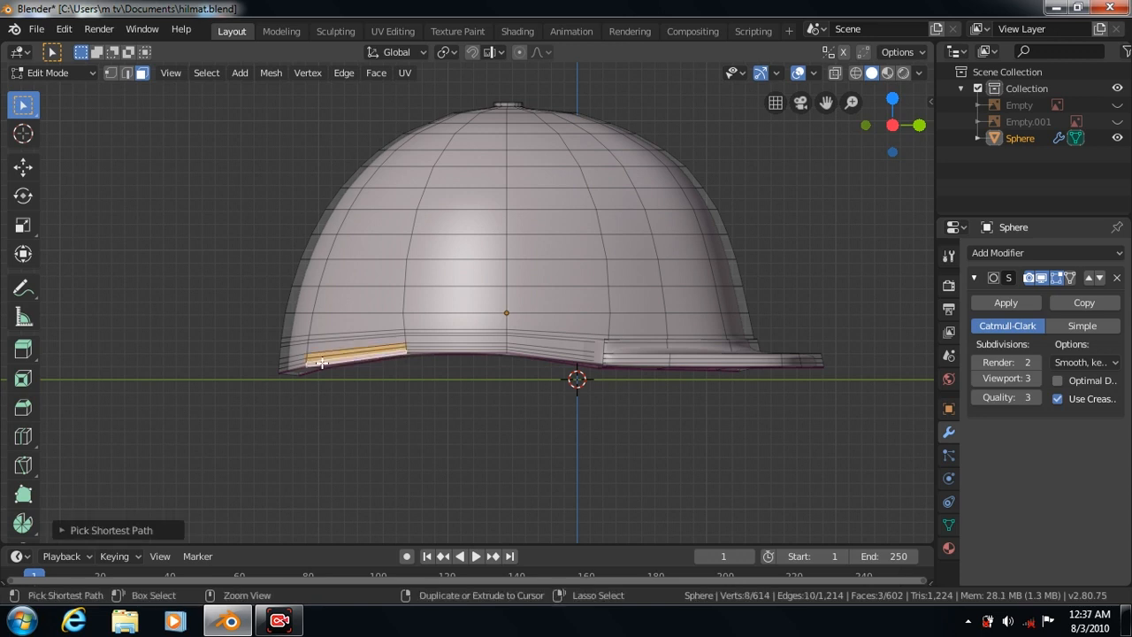
pyautogui.keyDown('shift'); pyautogui.click(290, 358); pyautogui.keyUp('shift')
pyautogui.keyDown('ctrl'); pyautogui.click(289, 368); pyautogui.keyUp('ctrl')
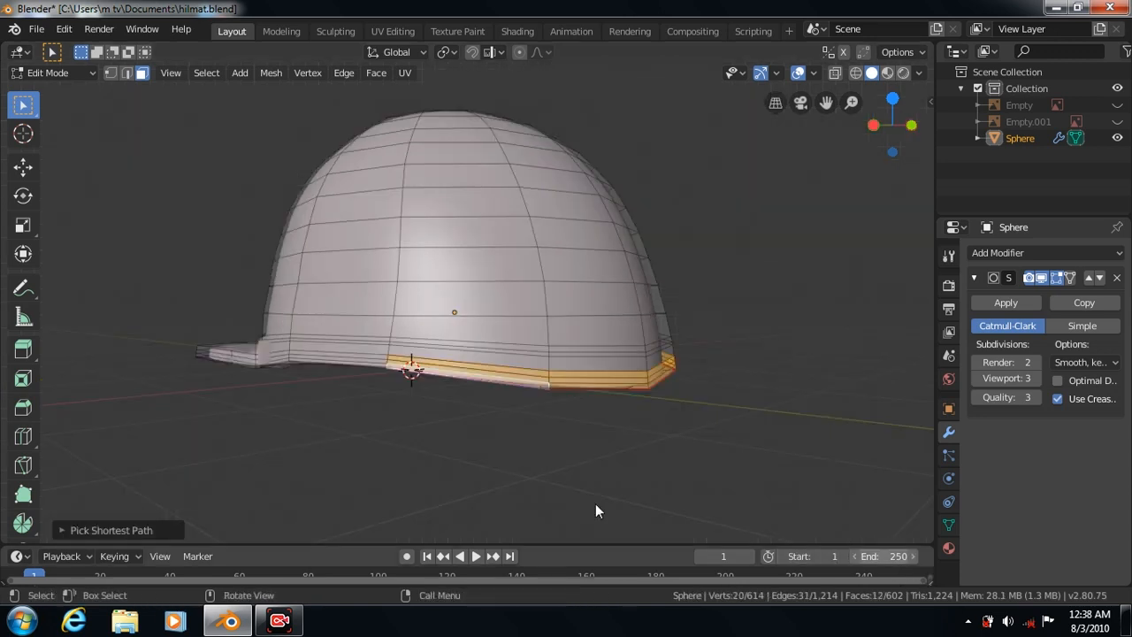
# Inset the selected rear rim faces and scale them outward by about 1.04 as a raised band
pyautogui.click(376, 74)
pyautogui.click(397, 148)
pyautogui.click(397, 147)
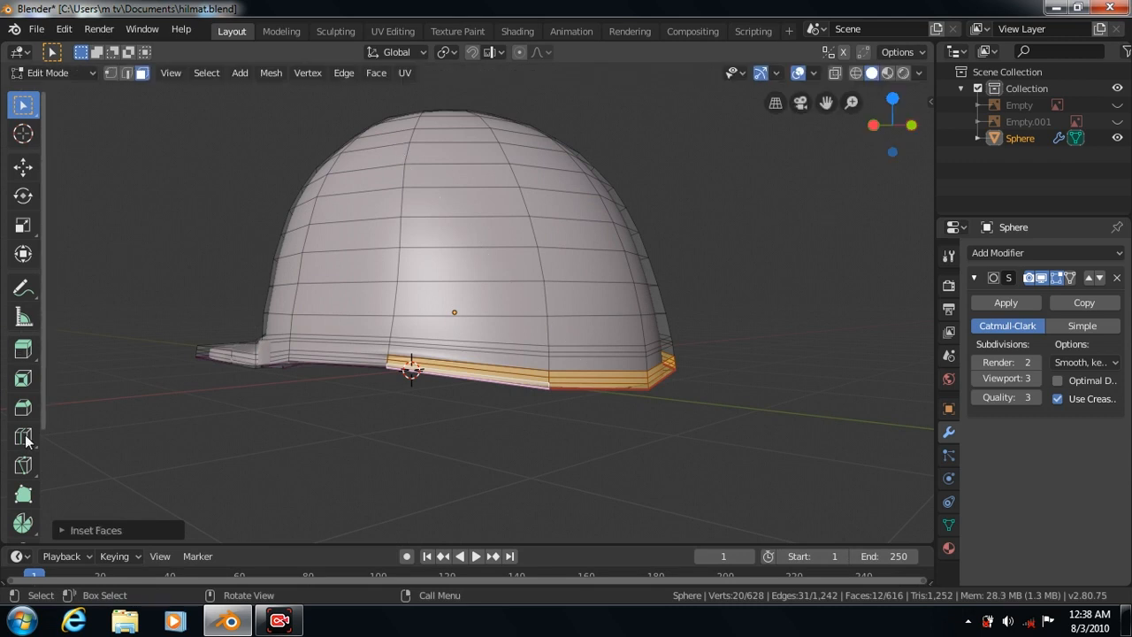
pyautogui.click(23, 225)
pyautogui.press('s')
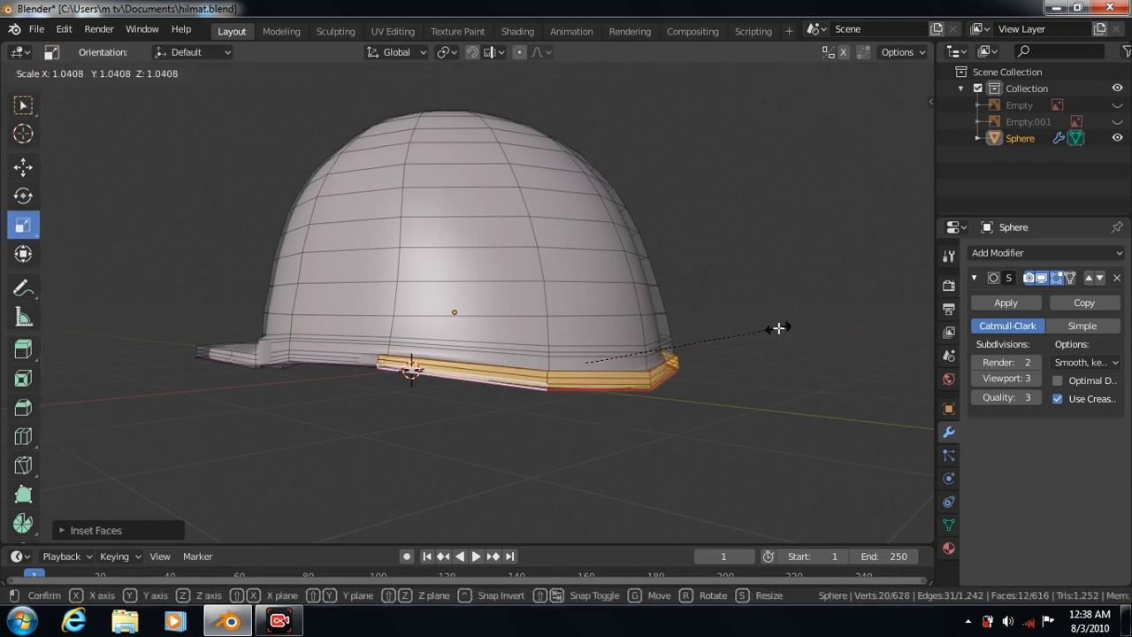
pyautogui.click(778, 330)
# Check the rear band on the smoothed helmet in Object Mode and scale its faces further outward in Edit Mode
pyautogui.press('Tab')
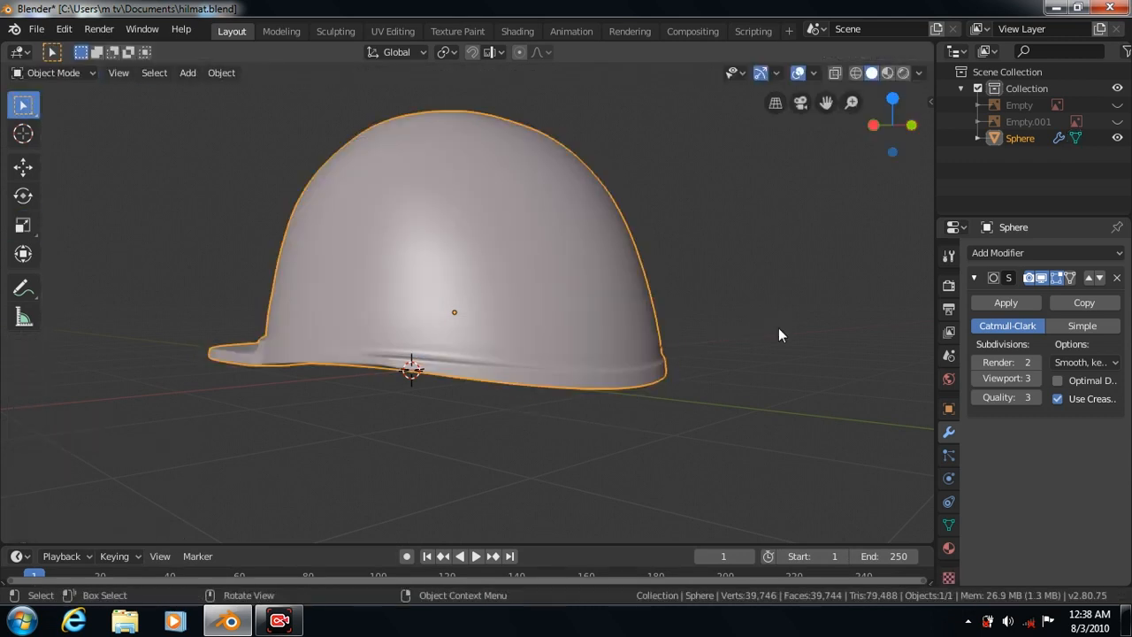
pyautogui.press('KP_8')
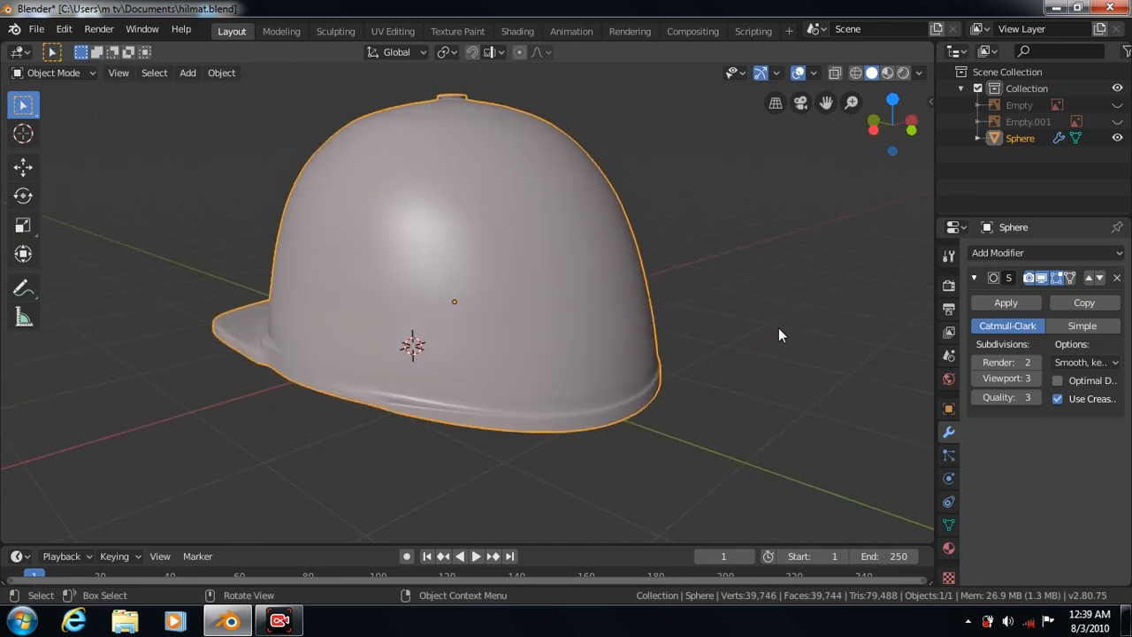
pyautogui.press('Tab')
pyautogui.press('s')
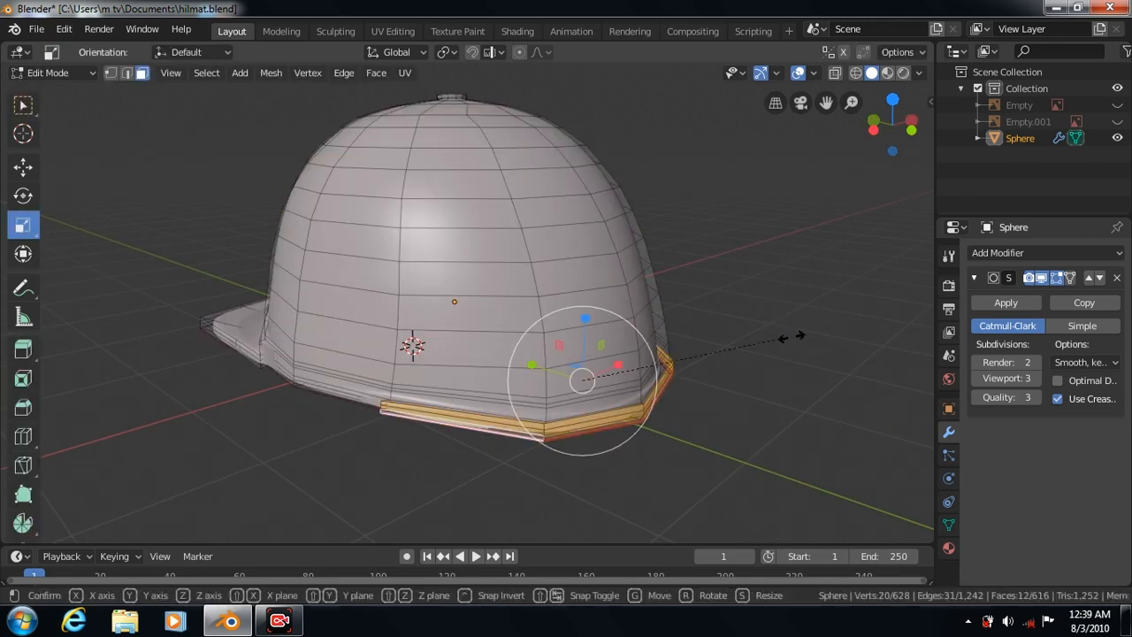
pyautogui.click(799, 340)
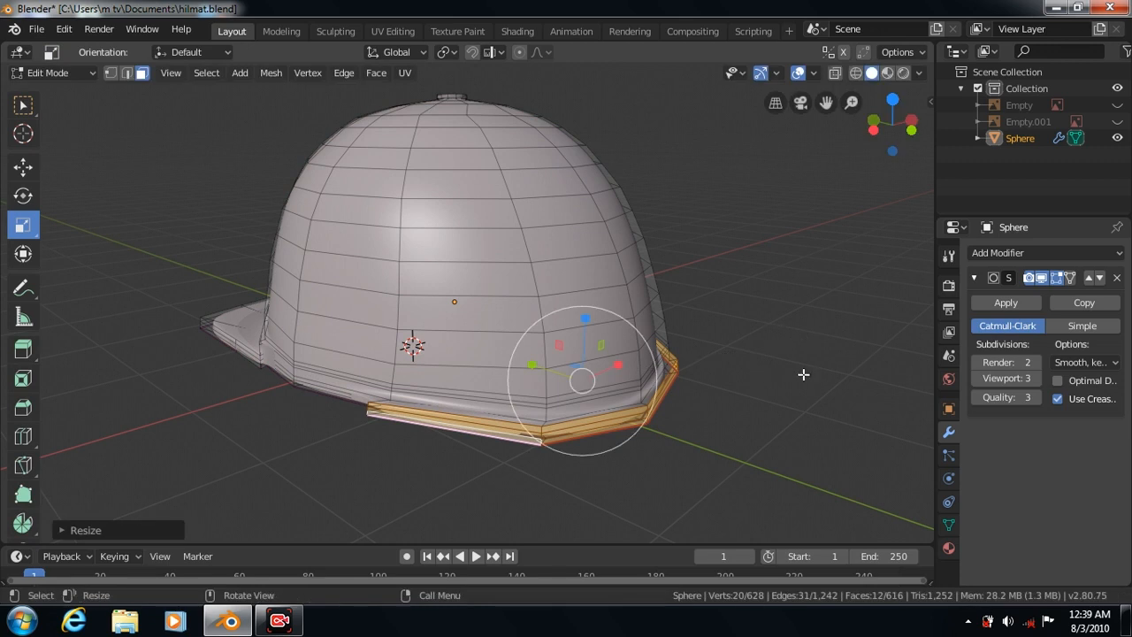
# In the side view, adjust the rear band's scale, shift it slightly along Y and return to Object Mode
pyautogui.press('KP_3')
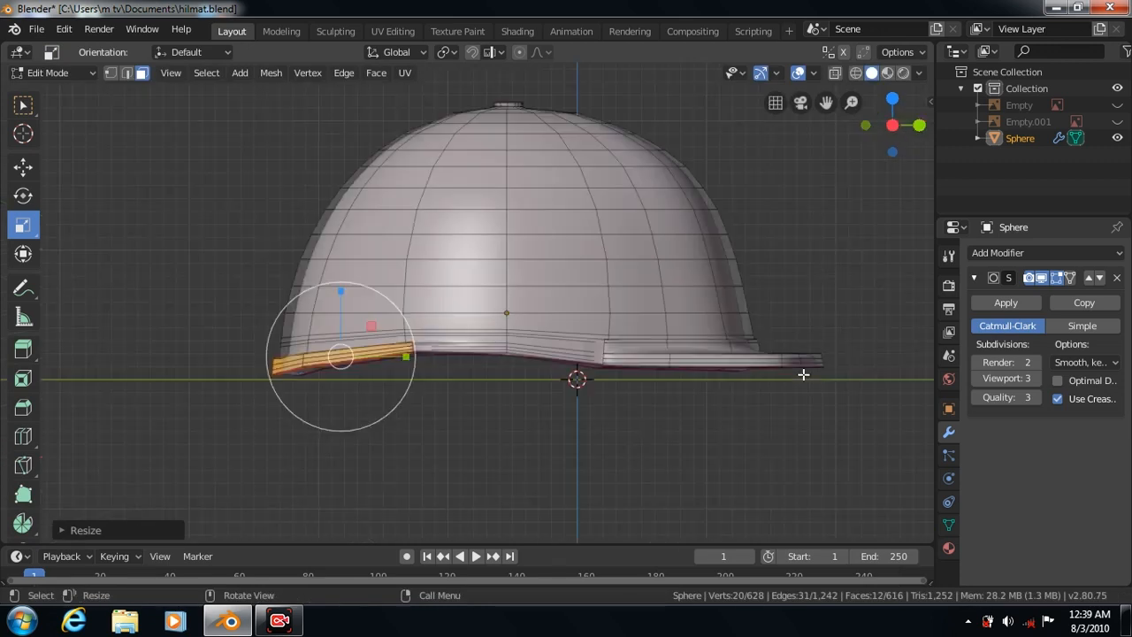
pyautogui.press('s')
pyautogui.click(429, 437)
pyautogui.hotkey('shift', 'space')
pyautogui.press('g')
pyautogui.moveTo(404, 358); pyautogui.dragTo(399, 360)
pyautogui.press('Tab')
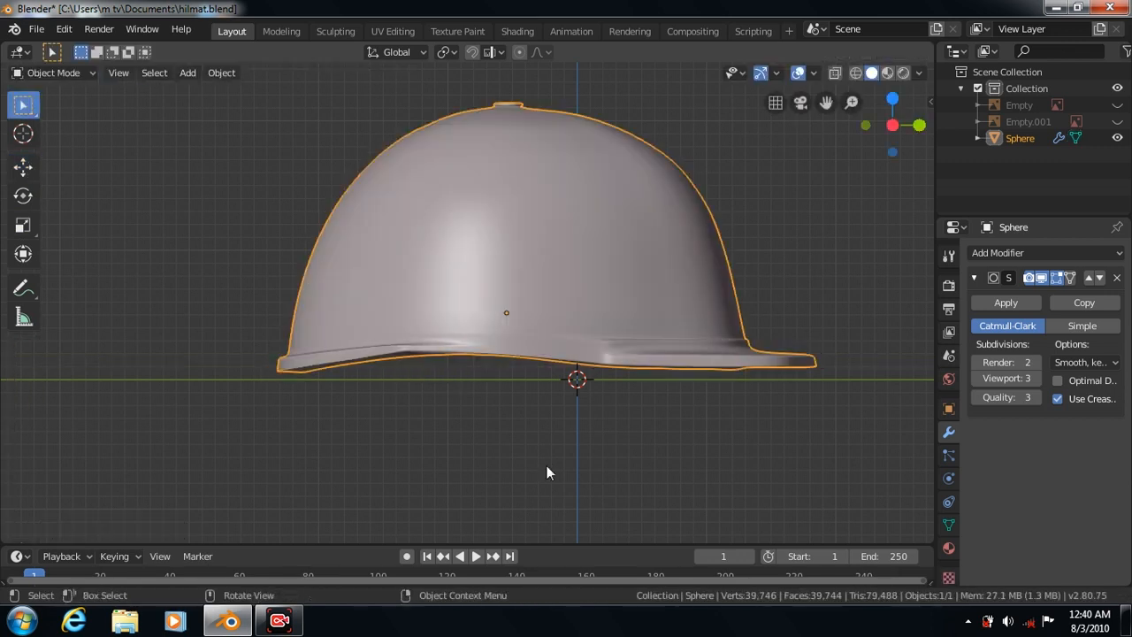
# Add supporting loop cuts along the rear band, at its front end and where the shell meets the visor, then return to Object Mode
pyautogui.moveTo(613, 470); pyautogui.dragTo(655, 495, button='middle')
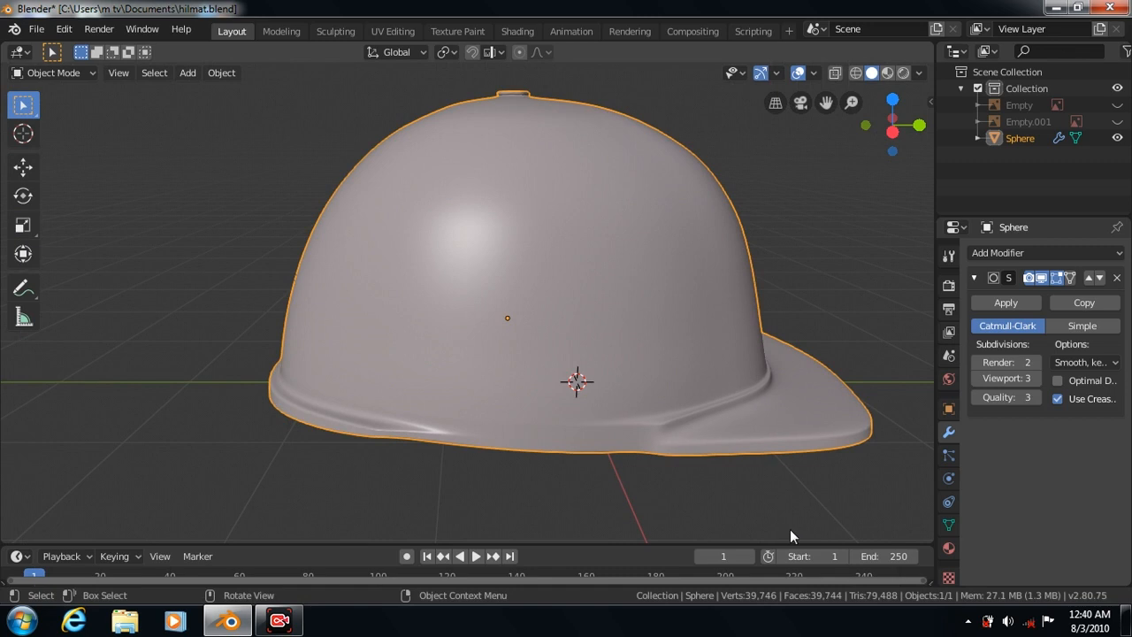
pyautogui.press('Tab')
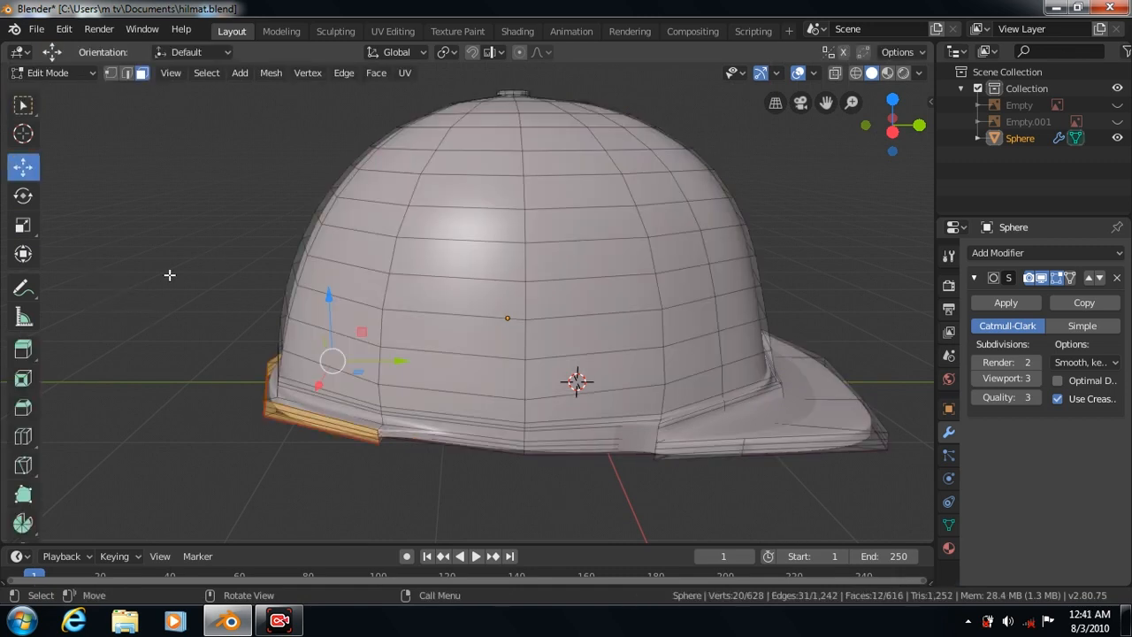
pyautogui.click(23, 437)
pyautogui.moveTo(281, 416); pyautogui.dragTo(291, 465)
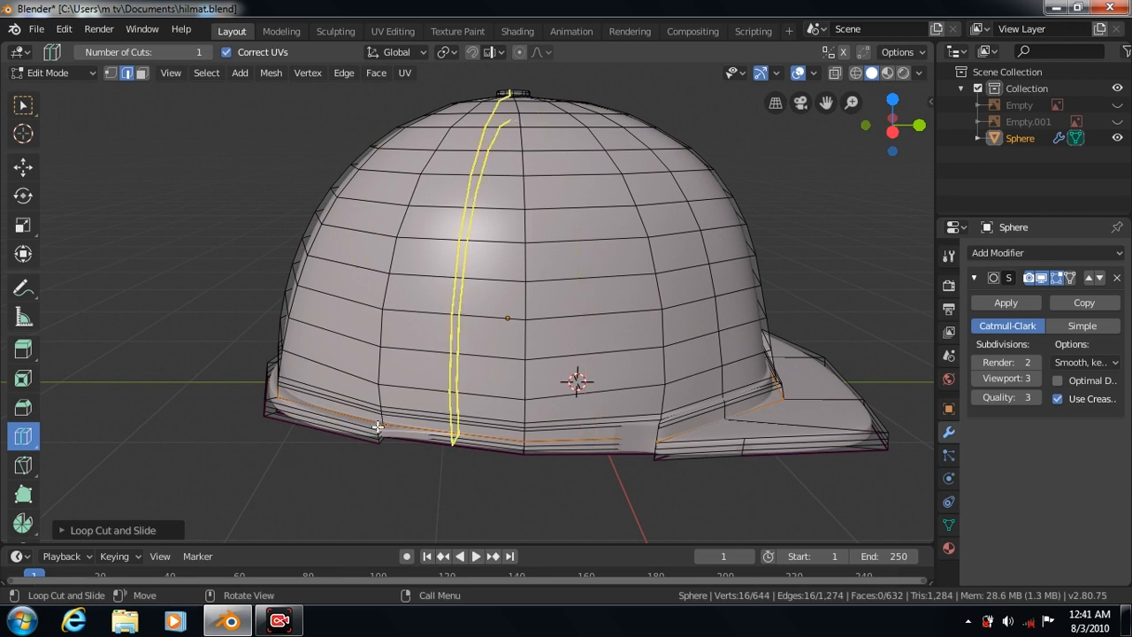
pyautogui.moveTo(403, 425); pyautogui.dragTo(413, 360)
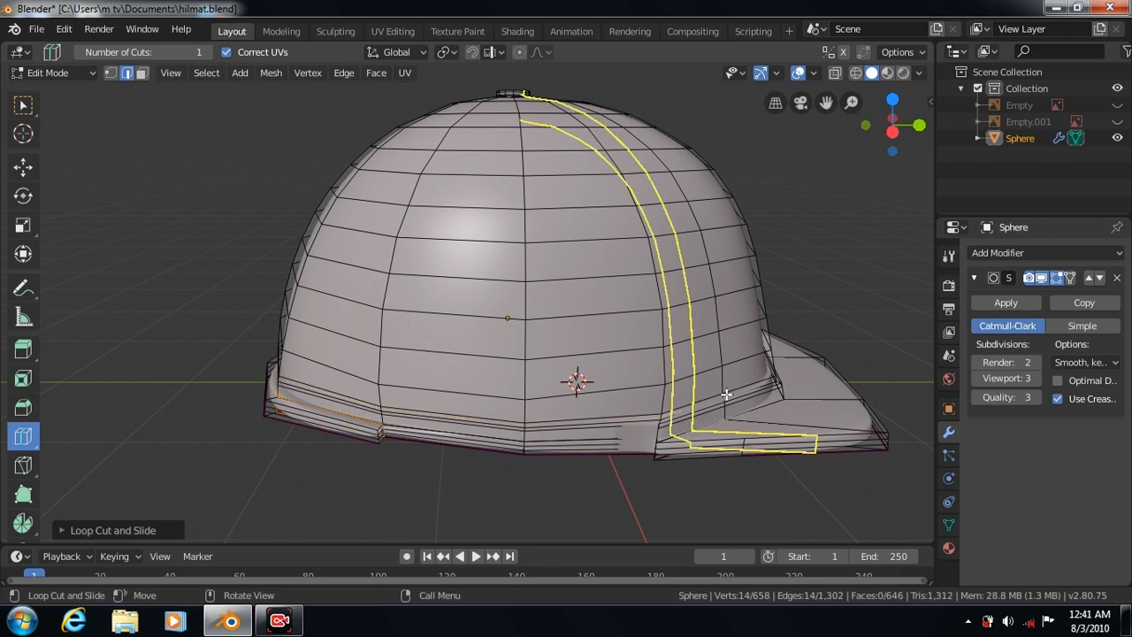
pyautogui.moveTo(770, 382); pyautogui.dragTo(706, 356)
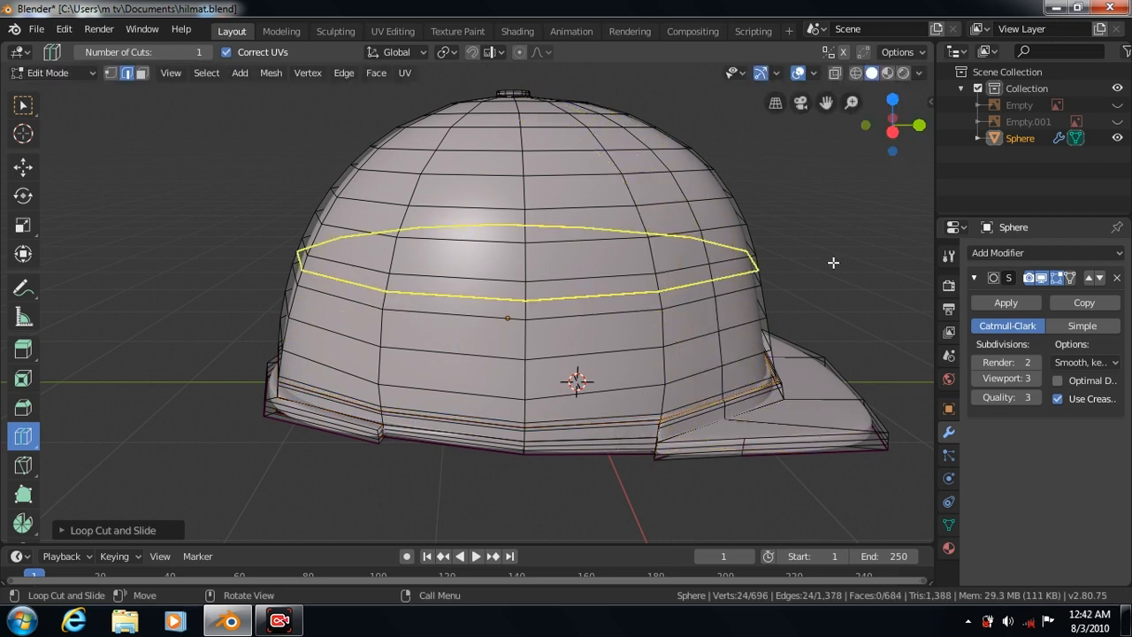
pyautogui.press('Tab')
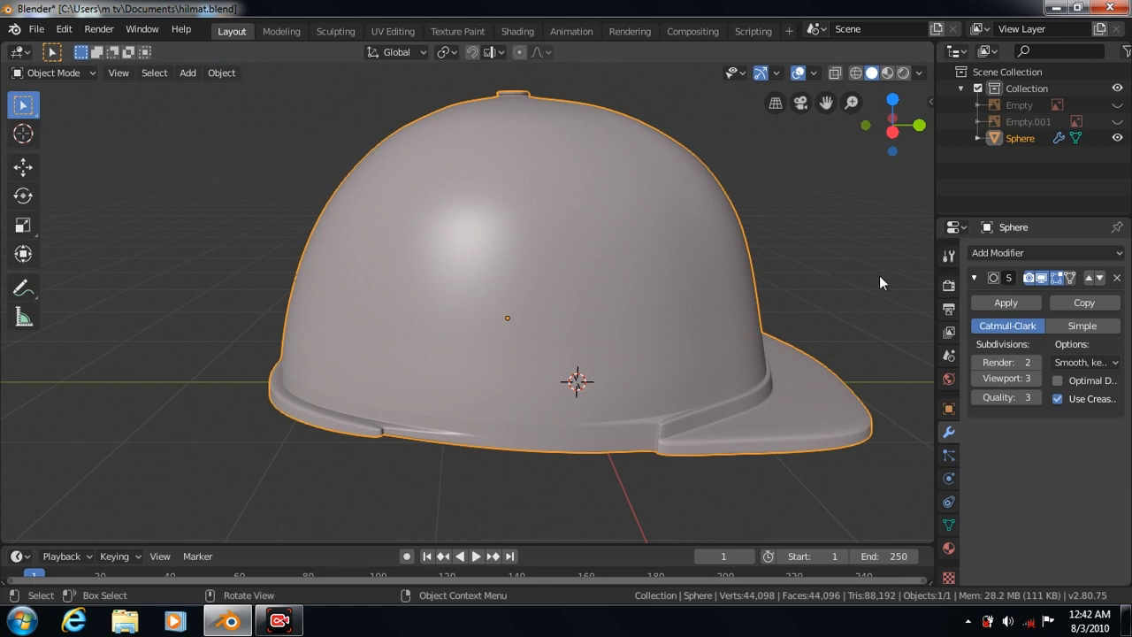
# Deselect the helmet, show the side reference image and hide the helmet mesh in the side view
pyautogui.press('KP_1')
pyautogui.click(683, 452)
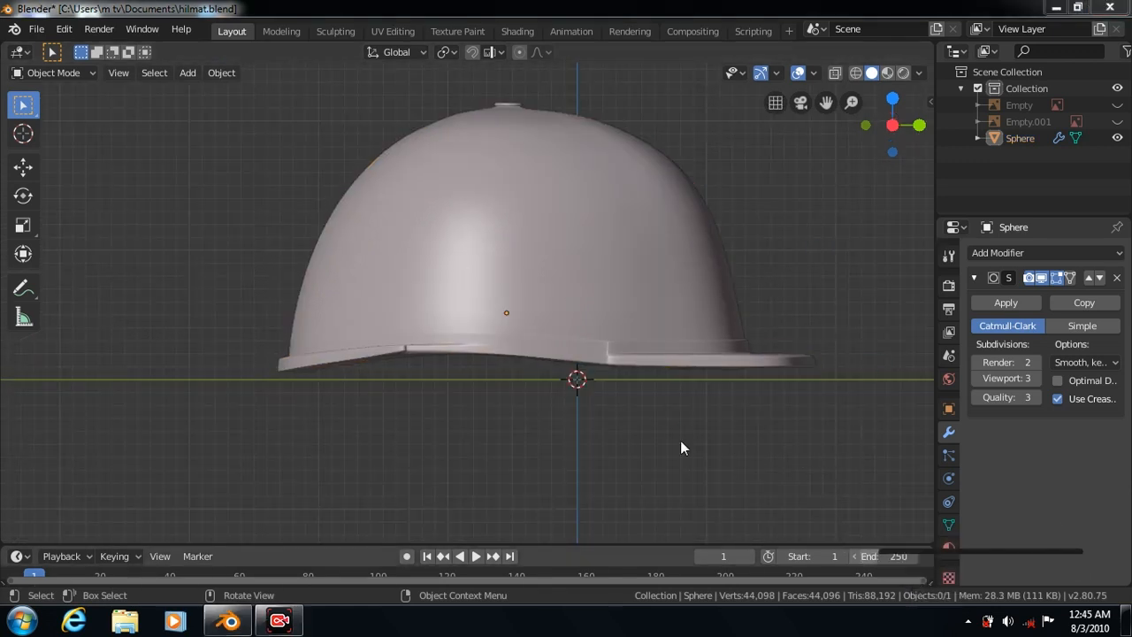
pyautogui.click(1117, 105)
pyautogui.click(1118, 138)
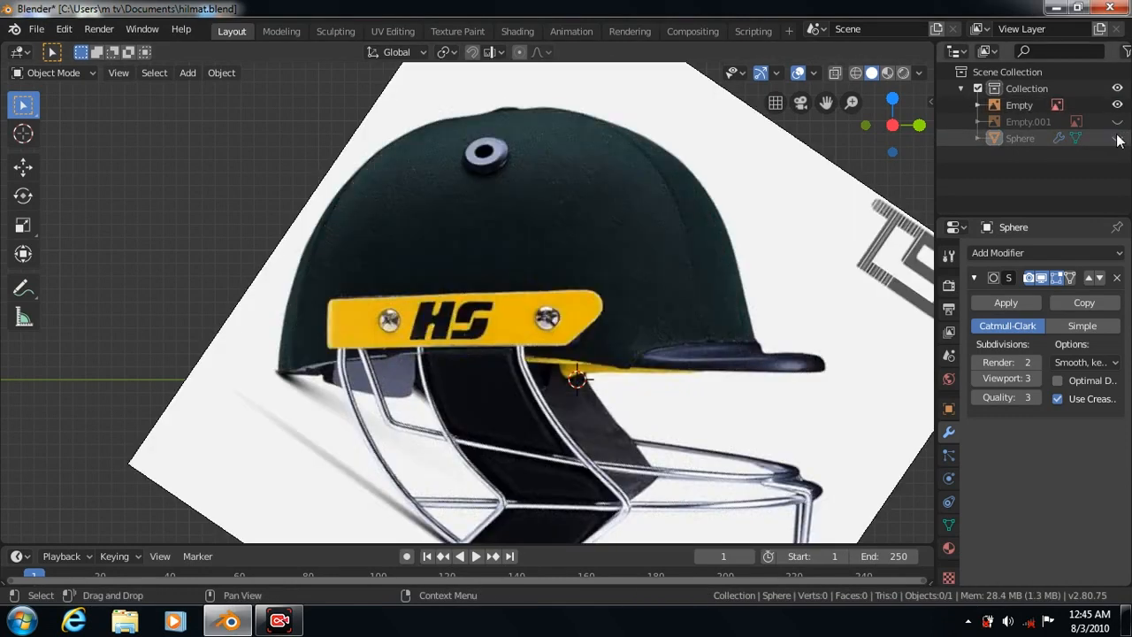
# Add a cube and scale it down along Z to roughly the height of the yellow side plate
pyautogui.click(188, 72)
pyautogui.moveTo(196, 94)
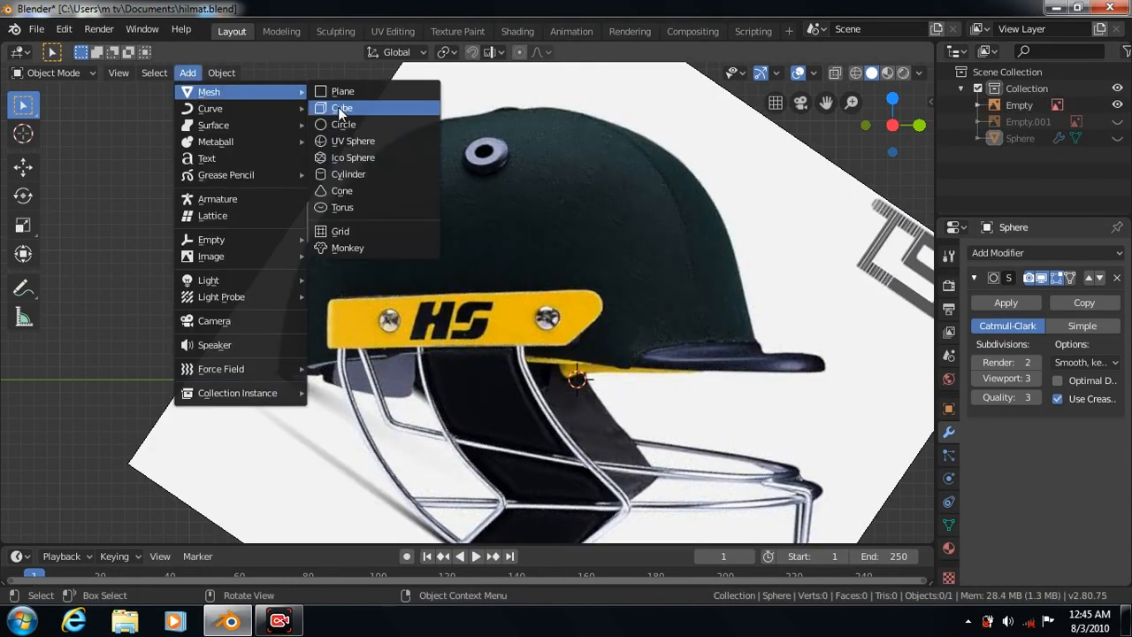
pyautogui.click(338, 107)
pyautogui.click(23, 225)
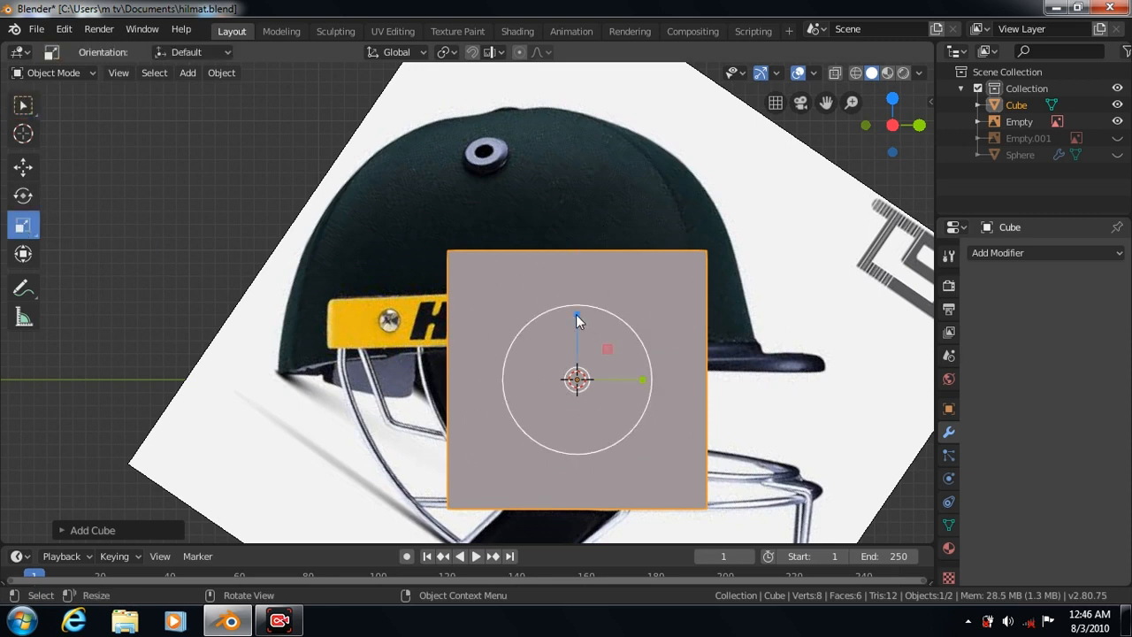
pyautogui.moveTo(576, 317); pyautogui.dragTo(579, 366)
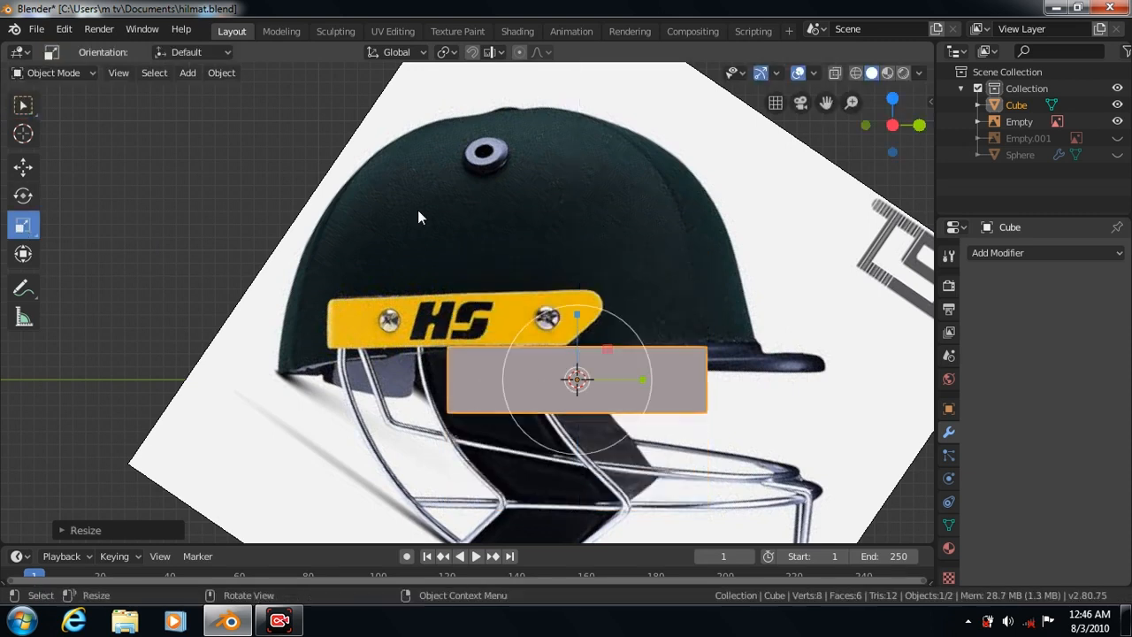
# Move the cube up along Z and back along Y over the yellow side plate, and lengthen it along Y to cover the plate
pyautogui.click(23, 167)
pyautogui.moveTo(576, 315); pyautogui.dragTo(558, 265)
pyautogui.moveTo(642, 322); pyautogui.dragTo(536, 326)
pyautogui.click(24, 227)
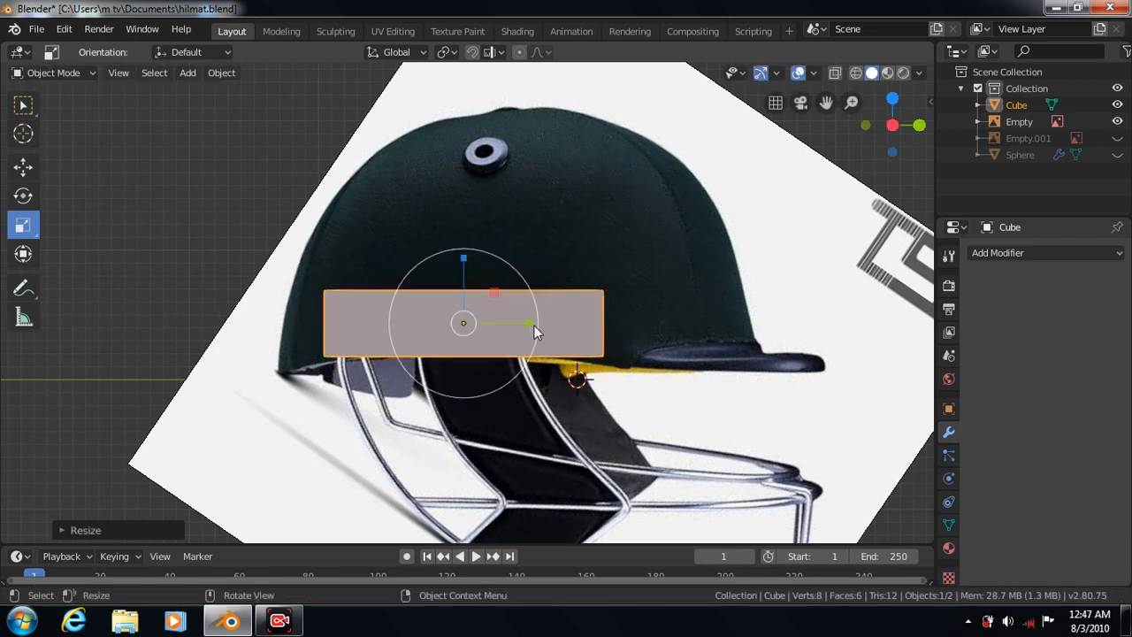
pyautogui.click(835, 73)
pyautogui.click(835, 73)
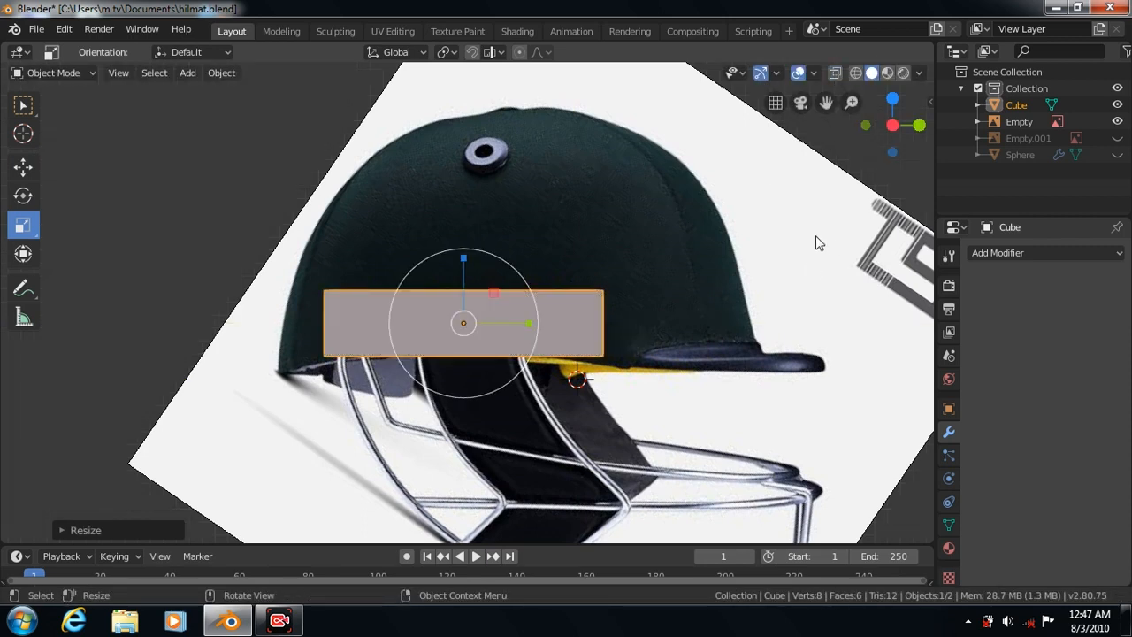
# In the front view, narrow the cube along X, show the front reference image and fine-tune the cube's width
pyautogui.press('KP_1')
pyautogui.moveTo(552, 324); pyautogui.dragTo(529, 329)
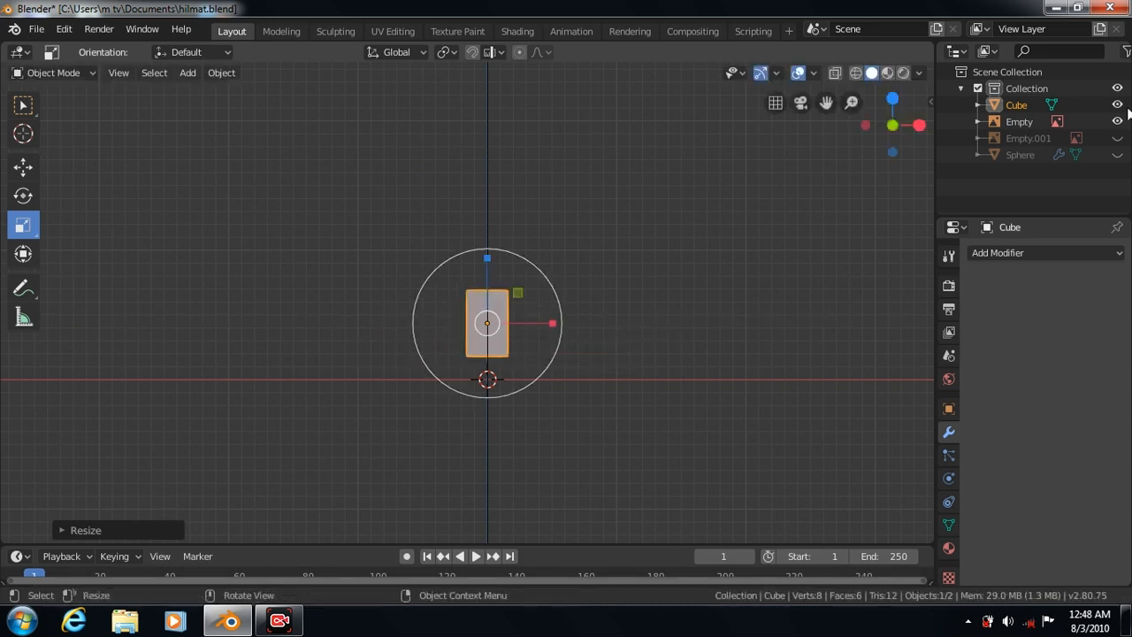
pyautogui.click(1117, 138)
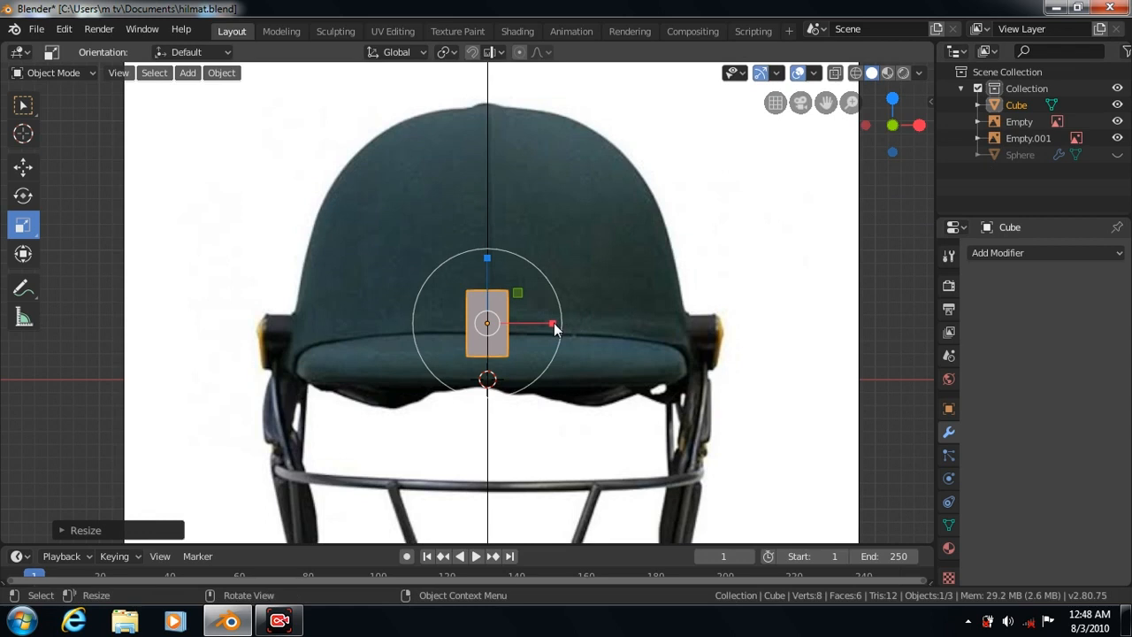
pyautogui.moveTo(553, 324); pyautogui.dragTo(558, 323)
pyautogui.click(558, 339)
pyautogui.click(493, 317)
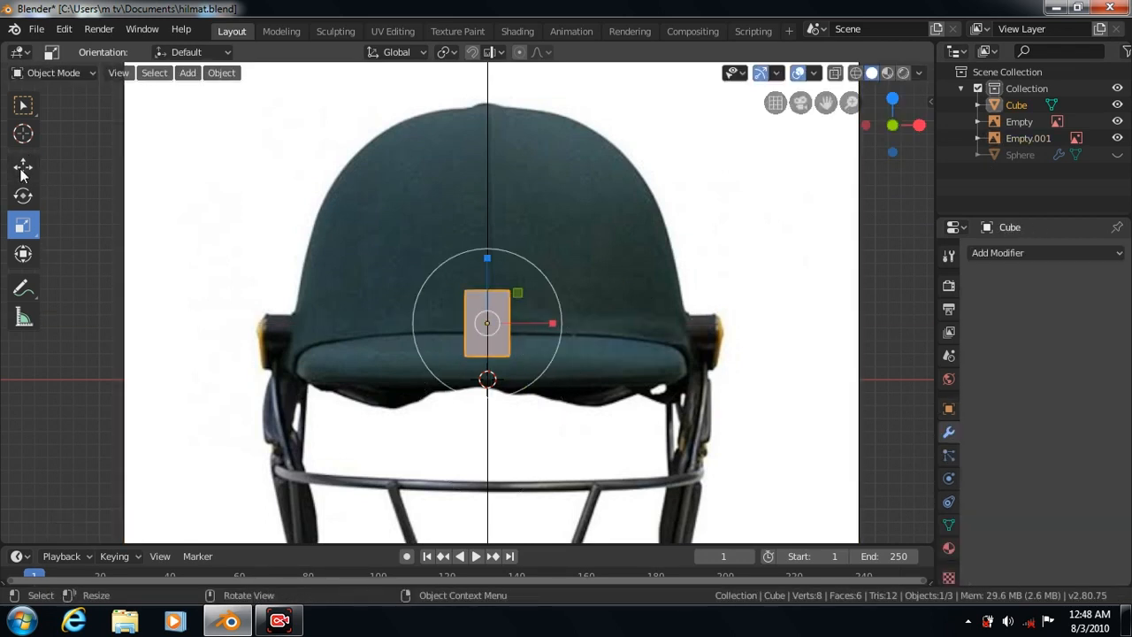
# Move the cube along X onto the side mount in the front reference and scale it along X to about 0.7
pyautogui.click(23, 167)
pyautogui.moveTo(552, 322); pyautogui.dragTo(763, 326)
pyautogui.click(23, 226)
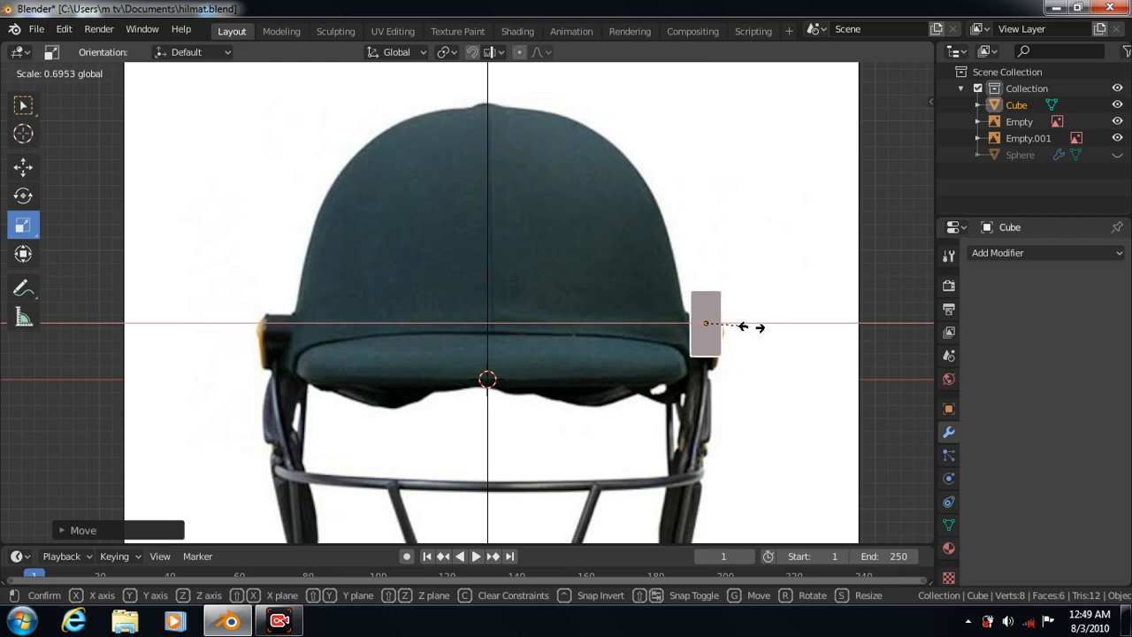
pyautogui.moveTo(751, 328); pyautogui.dragTo(750, 327)
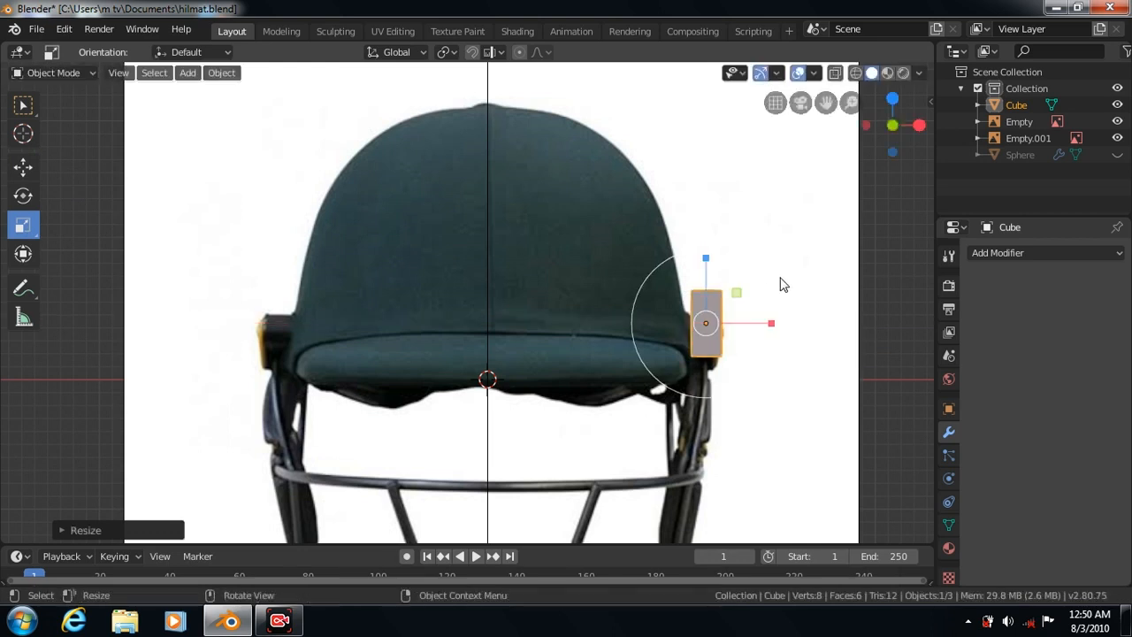
# In the side view, hide the front reference, turn on X-ray and reduce the cube's height along Z to fit the yellow plate
pyautogui.press('KP_3')
pyautogui.click(1117, 139)
pyautogui.click(835, 75)
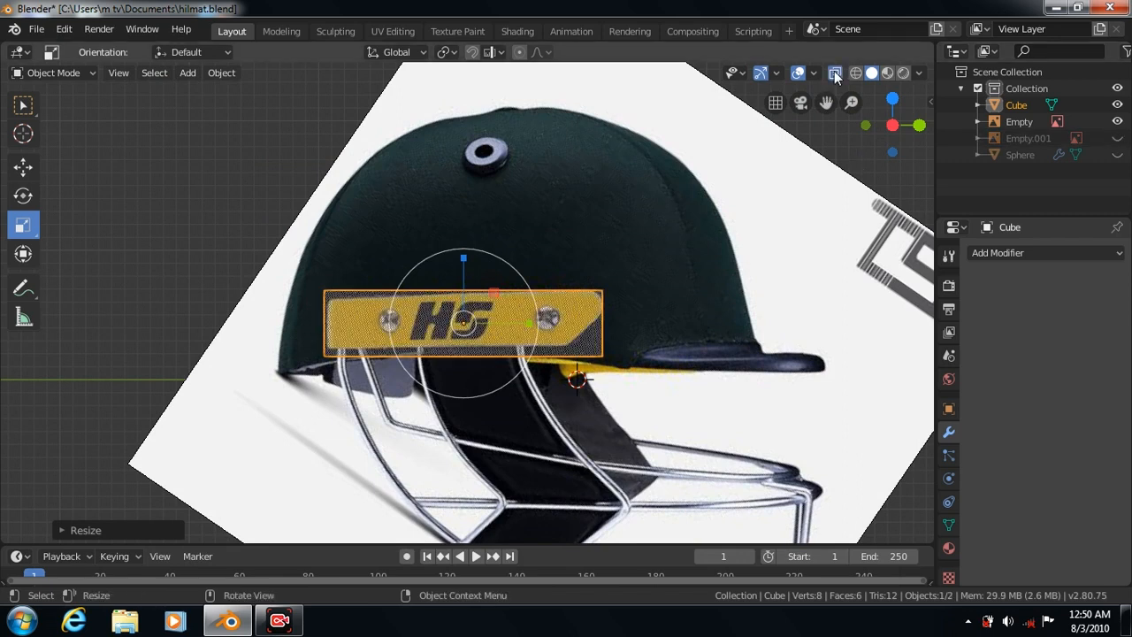
pyautogui.scroll(4, 739, 415)
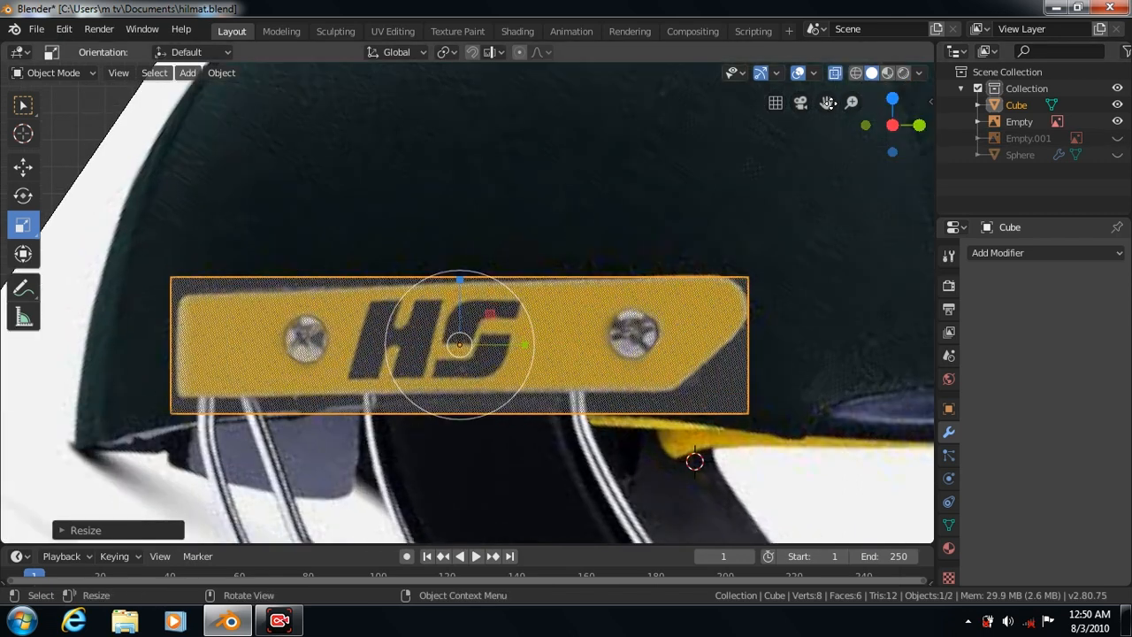
pyautogui.moveTo(826, 102); pyautogui.dragTo(899, 81)
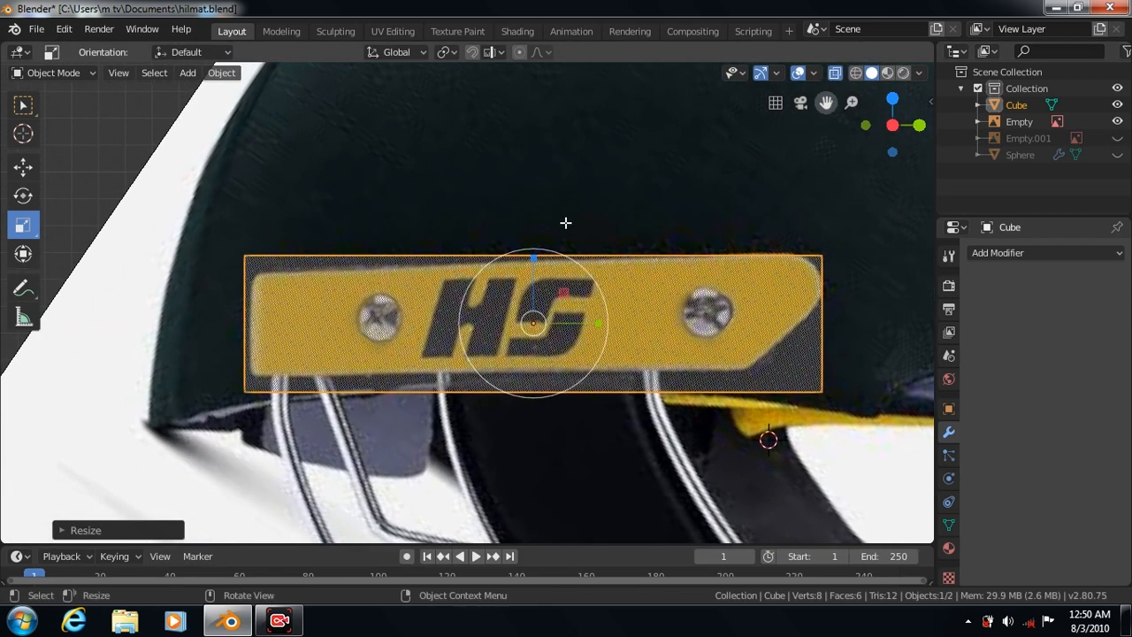
pyautogui.moveTo(533, 263)
pyautogui.mouseDown()
pyautogui.moveTo(533, 275)
pyautogui.moveTo(533, 254)
pyautogui.mouseUp()
pyautogui.click(25, 168)
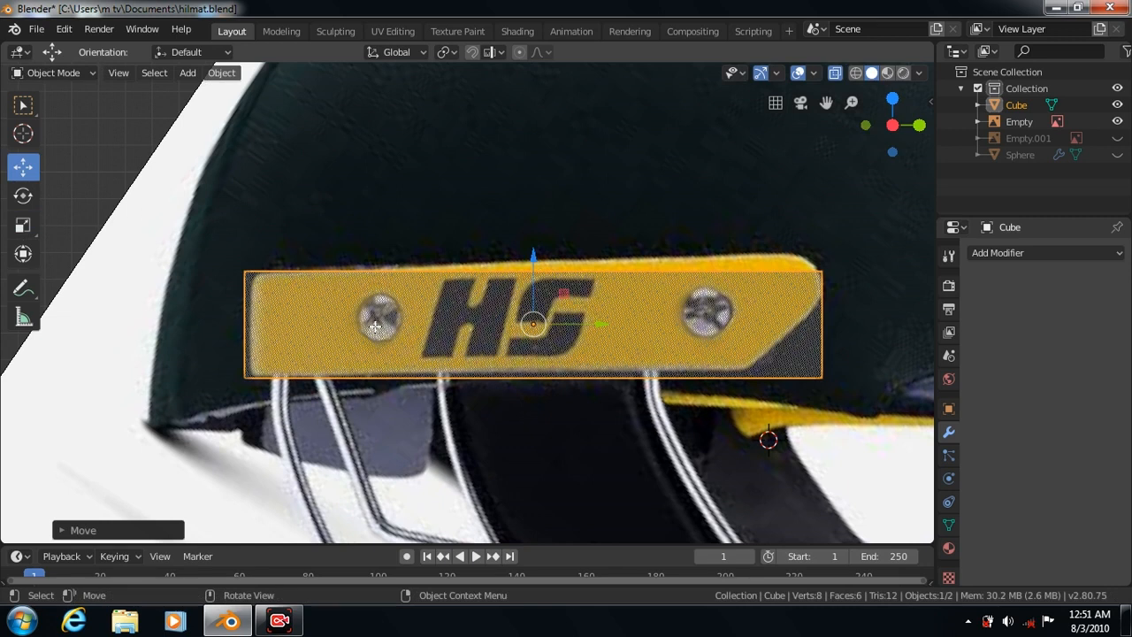
# In edit mode, add a vertical loop cut where the plate's slanted corner begins and two more between it and the front end
pyautogui.press('Tab')
pyautogui.moveTo(533, 367); pyautogui.dragTo(572, 370)
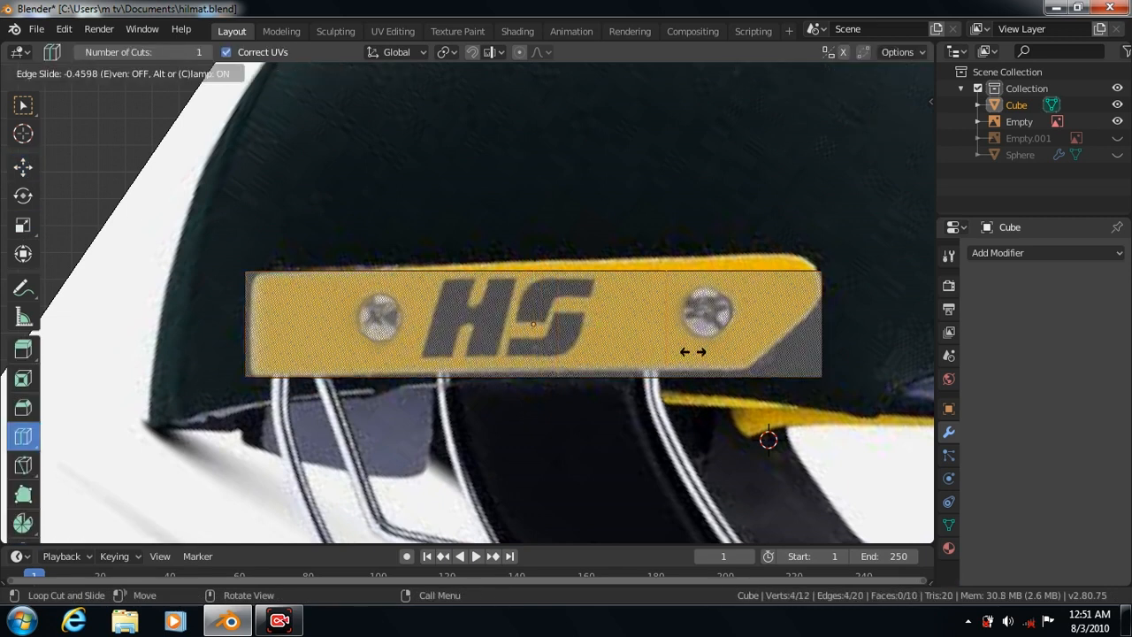
pyautogui.moveTo(743, 347); pyautogui.dragTo(783, 347)
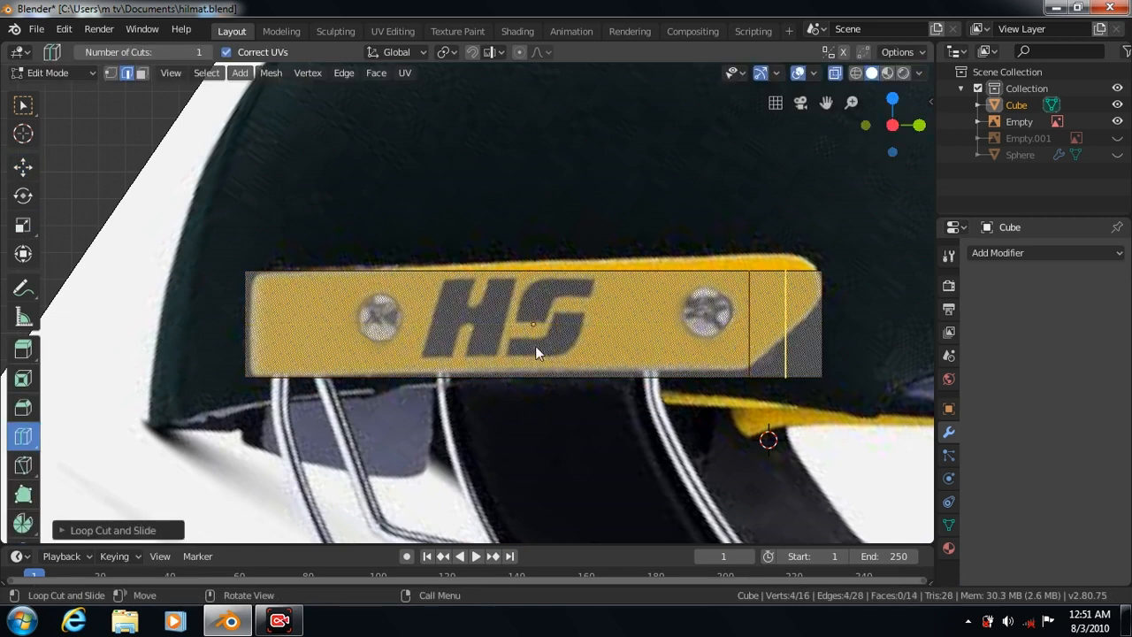
pyautogui.click(115, 530)
pyautogui.click(271, 397)
pyautogui.click(62, 373)
pyautogui.click(744, 326)
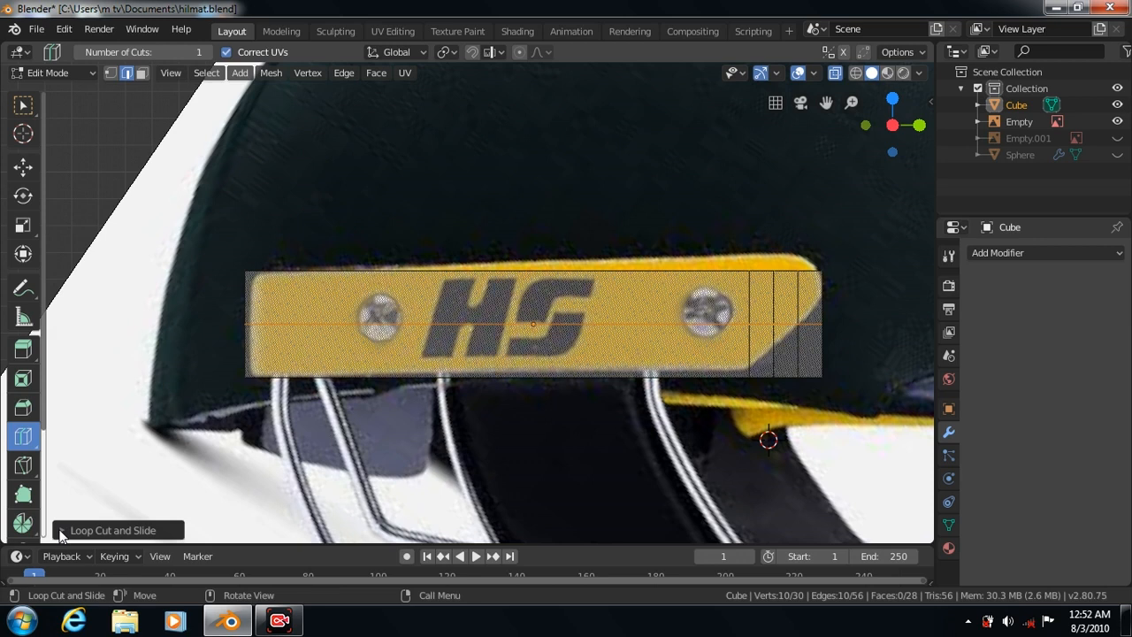
pyautogui.hotkey('ctrl', 'z')
# Select the lower vertices at the plate's front end and raise them along Z to where the slanted edge starts
pyautogui.click(23, 105)
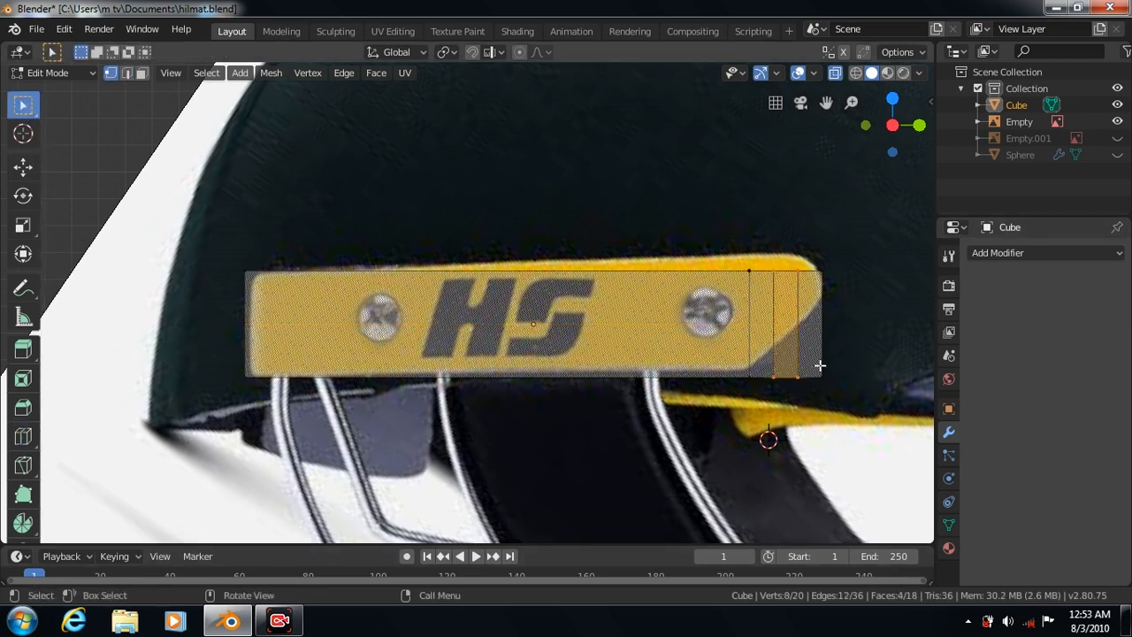
pyautogui.moveTo(834, 389); pyautogui.dragTo(834, 394)
pyautogui.click(25, 170)
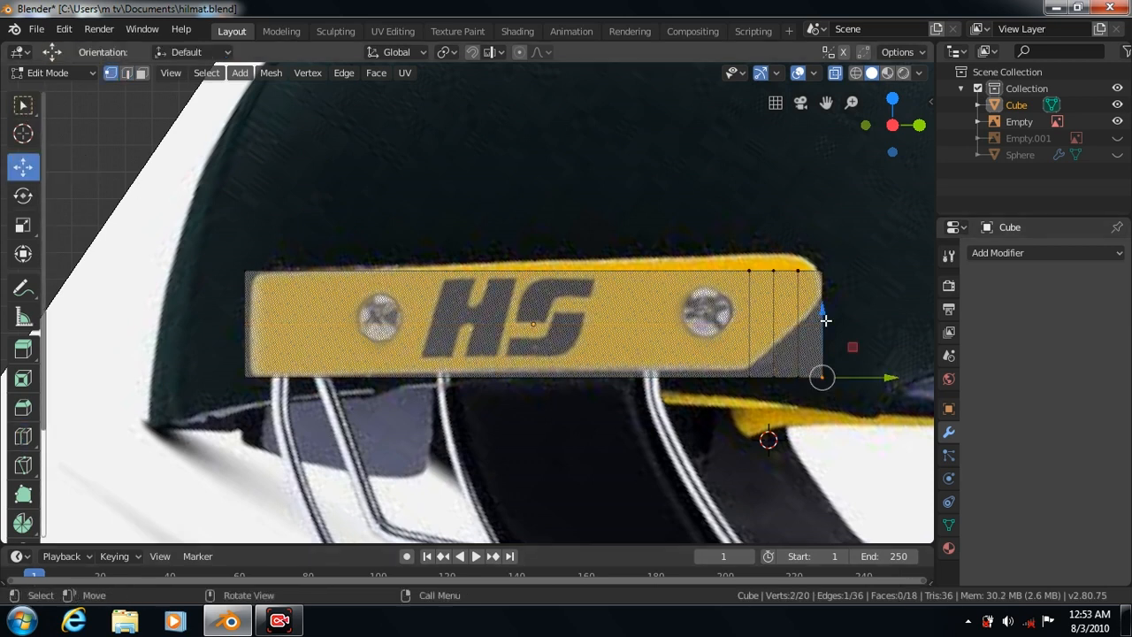
pyautogui.moveTo(821, 310); pyautogui.dragTo(819, 257)
# Raise the lower vertices of the next two loops along Z to follow the slanted corner, and turn X-ray off
pyautogui.press('w')
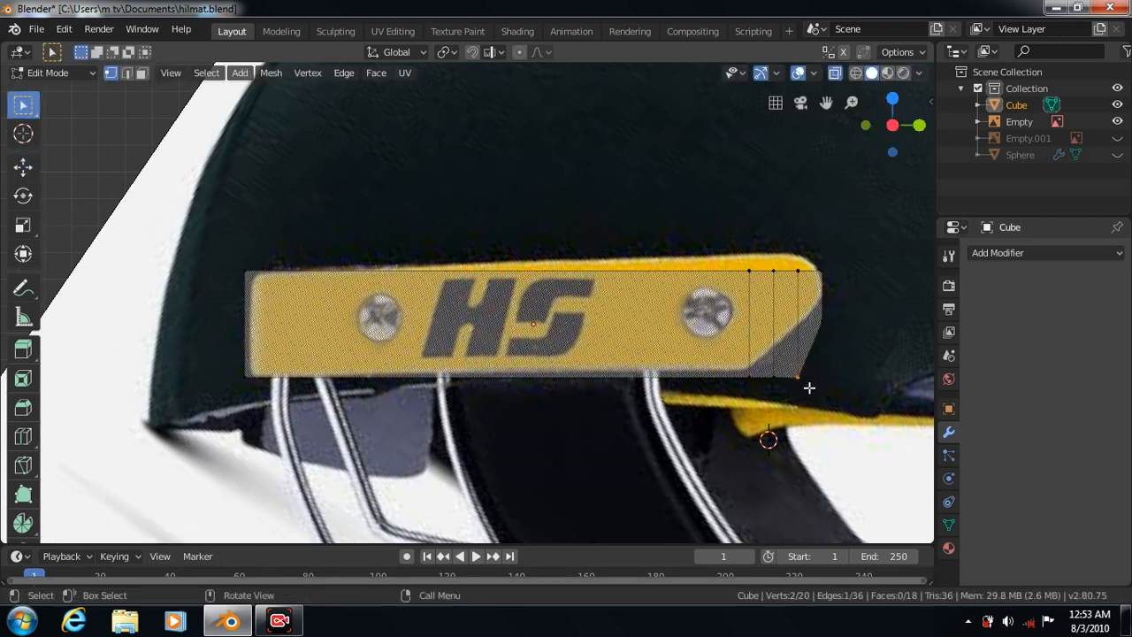
pyautogui.click(24, 169)
pyautogui.moveTo(790, 301); pyautogui.dragTo(786, 284)
pyautogui.press('w')
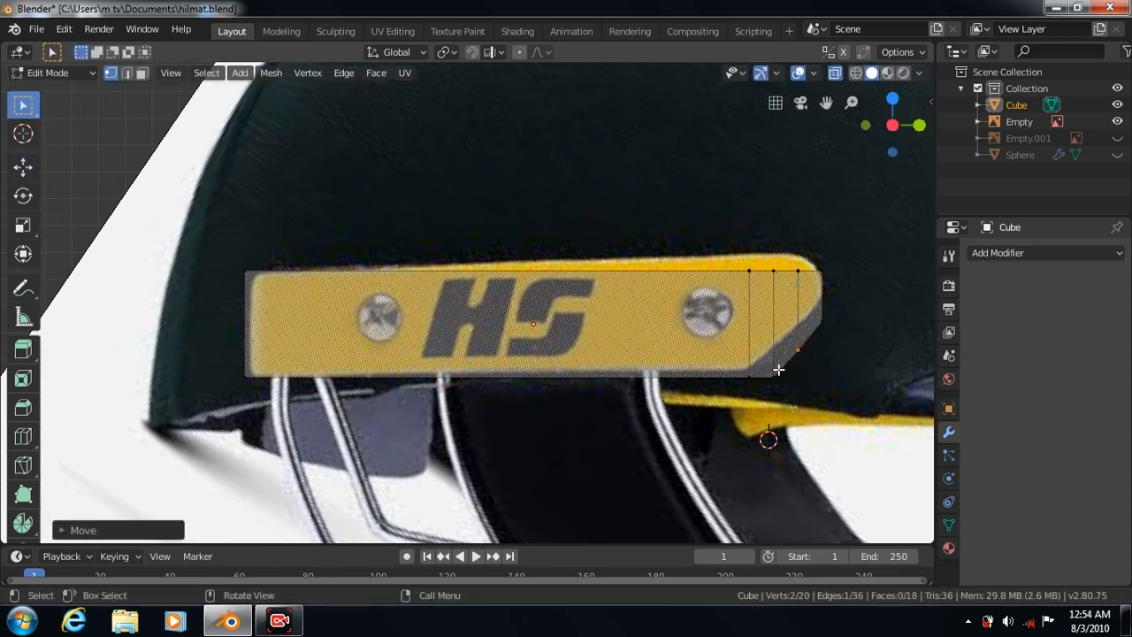
pyautogui.click(24, 168)
pyautogui.moveTo(771, 306); pyautogui.dragTo(772, 302)
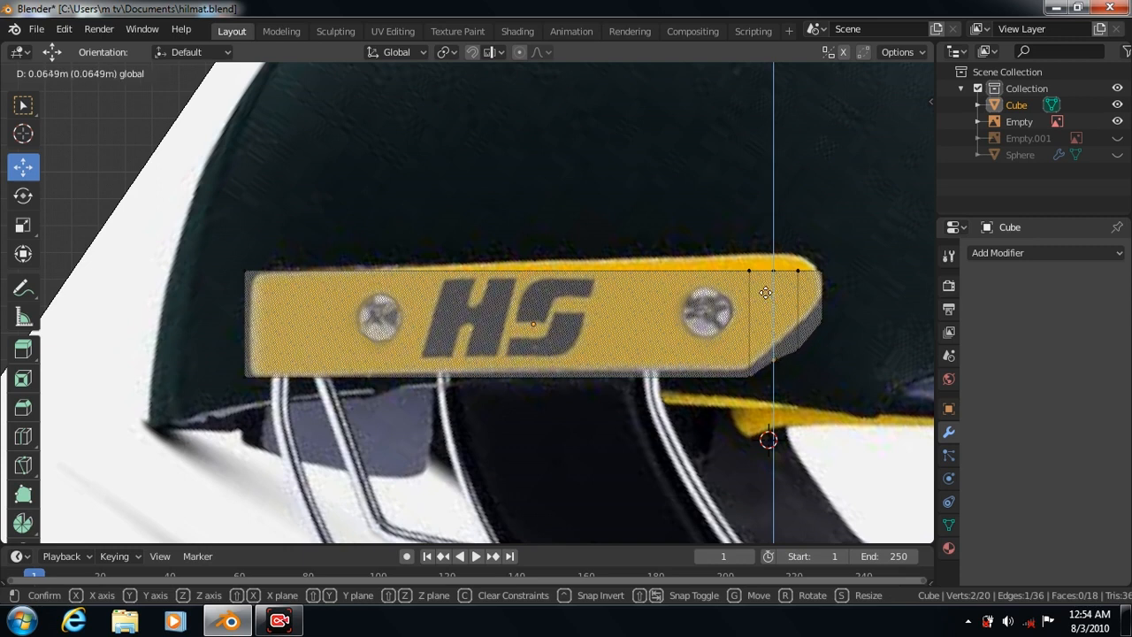
pyautogui.moveTo(766, 294); pyautogui.dragTo(766, 293)
pyautogui.click(872, 72)
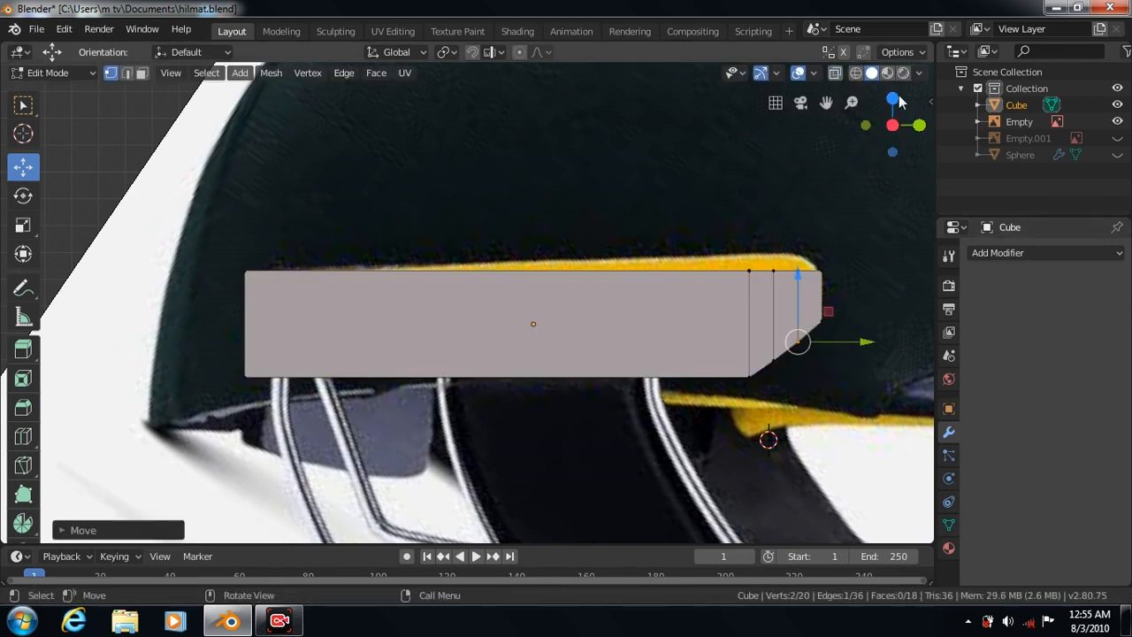
# Add a Subdivision Surface modifier to the plate with 3 viewport subdivisions
pyautogui.click(1119, 255)
pyautogui.click(815, 527)
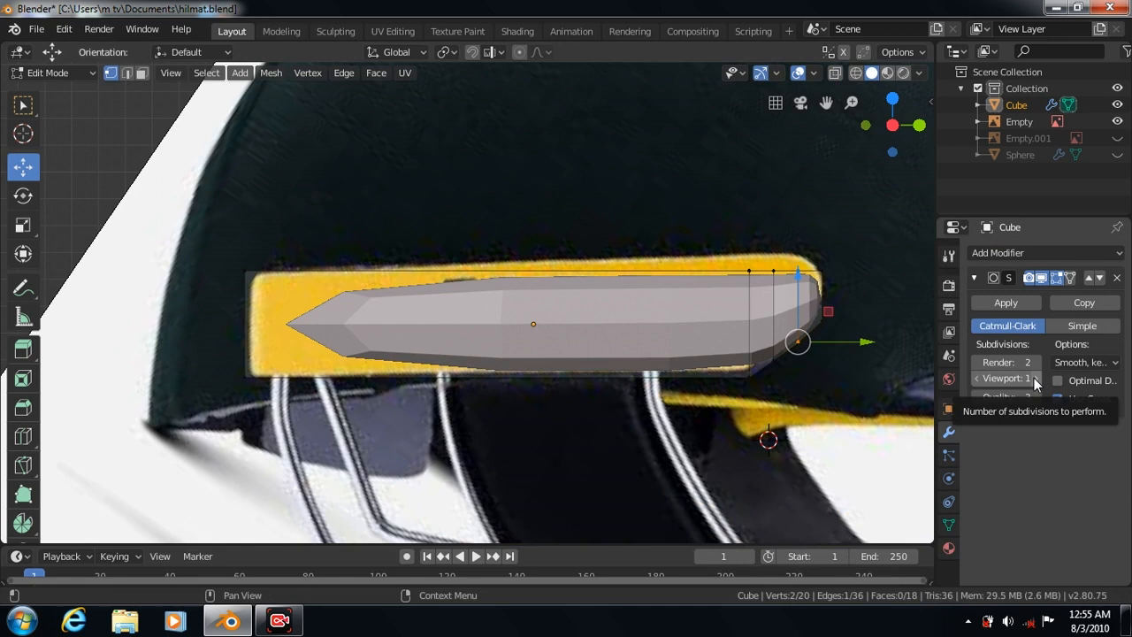
pyautogui.click(1034, 377)
pyautogui.click(1034, 377)
# Add supporting loop cuts close to the plate's rear end and, in the front view, close to its outer edges
pyautogui.click(23, 437)
pyautogui.moveTo(498, 366); pyautogui.dragTo(261, 414)
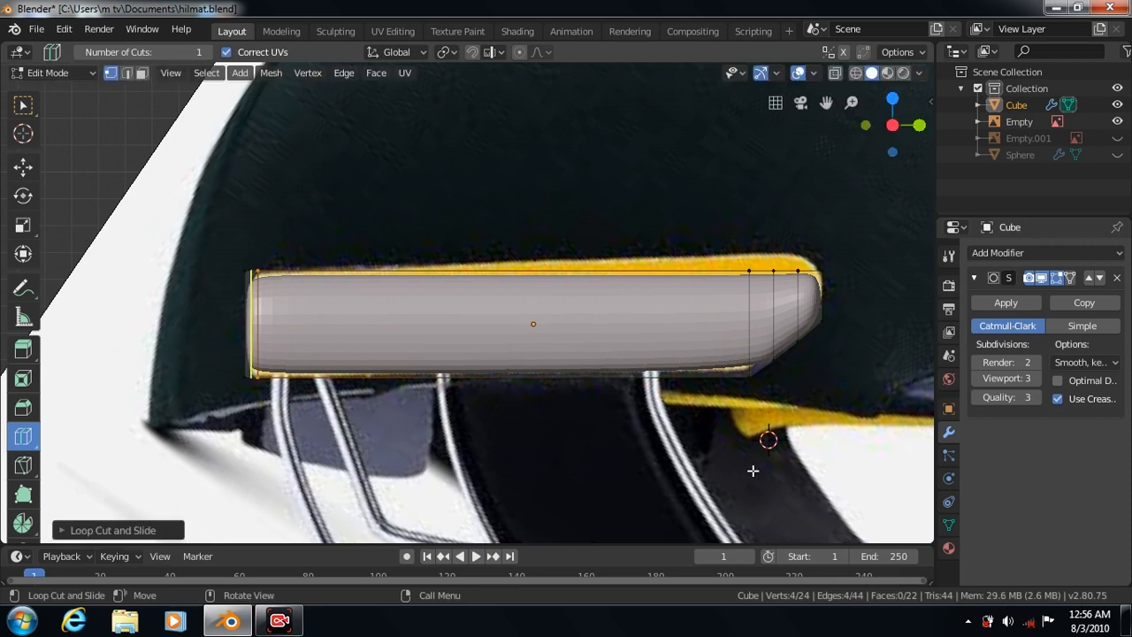
pyautogui.press('KP_1')
pyautogui.moveTo(827, 103); pyautogui.dragTo(511, 132)
pyautogui.press('w')
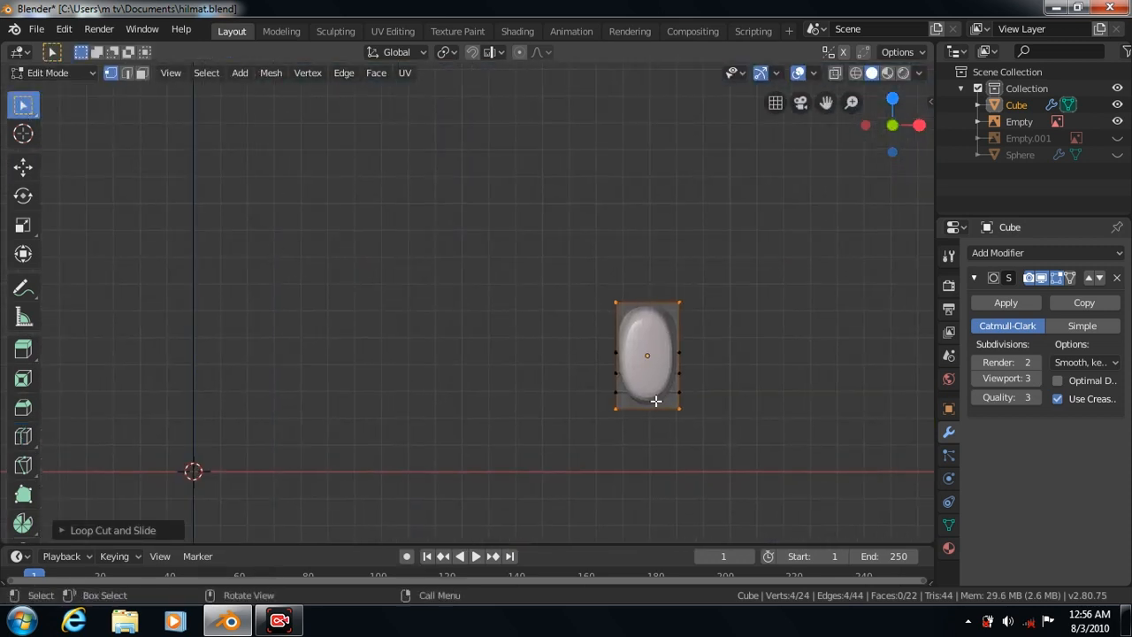
pyautogui.click(23, 436)
pyautogui.moveTo(648, 405); pyautogui.dragTo(623, 416)
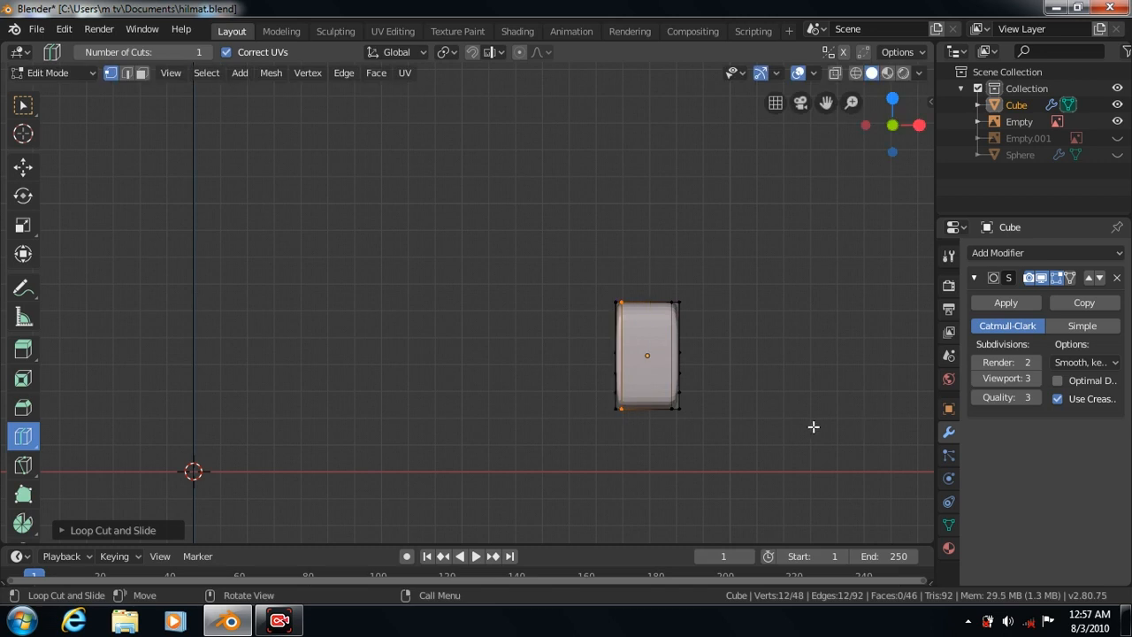
# In the side view, add supporting loop cuts on both sides of where the slanted corner begins, and return to object mode
pyautogui.press('KP_3')
pyautogui.moveTo(747, 355); pyautogui.dragTo(705, 392)
pyautogui.moveTo(504, 394); pyautogui.dragTo(739, 373)
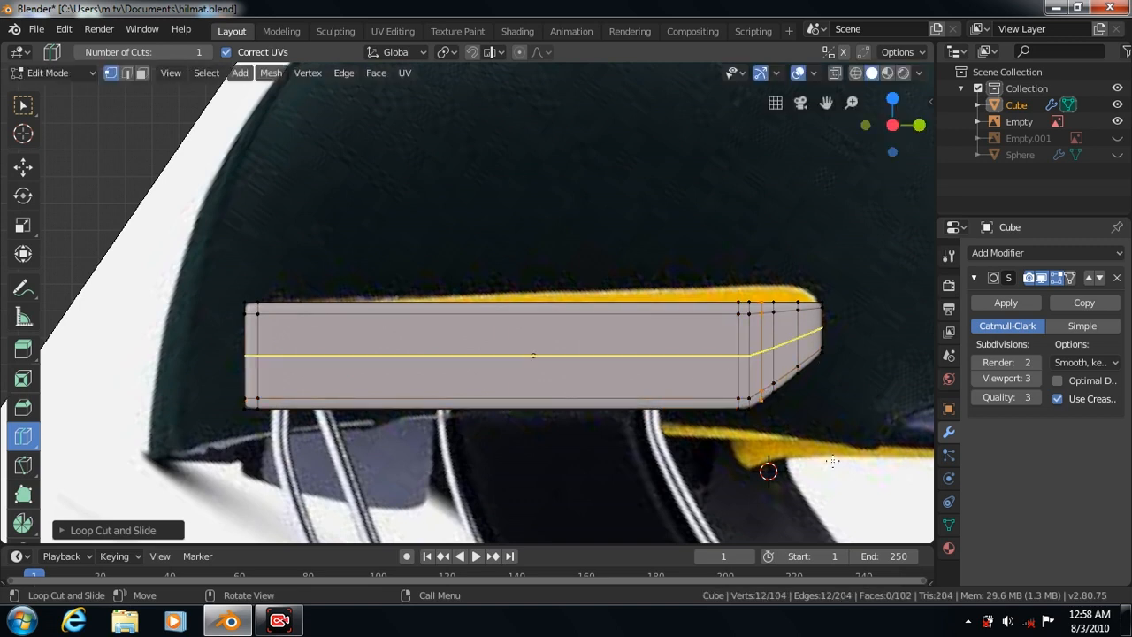
pyautogui.press('Tab')
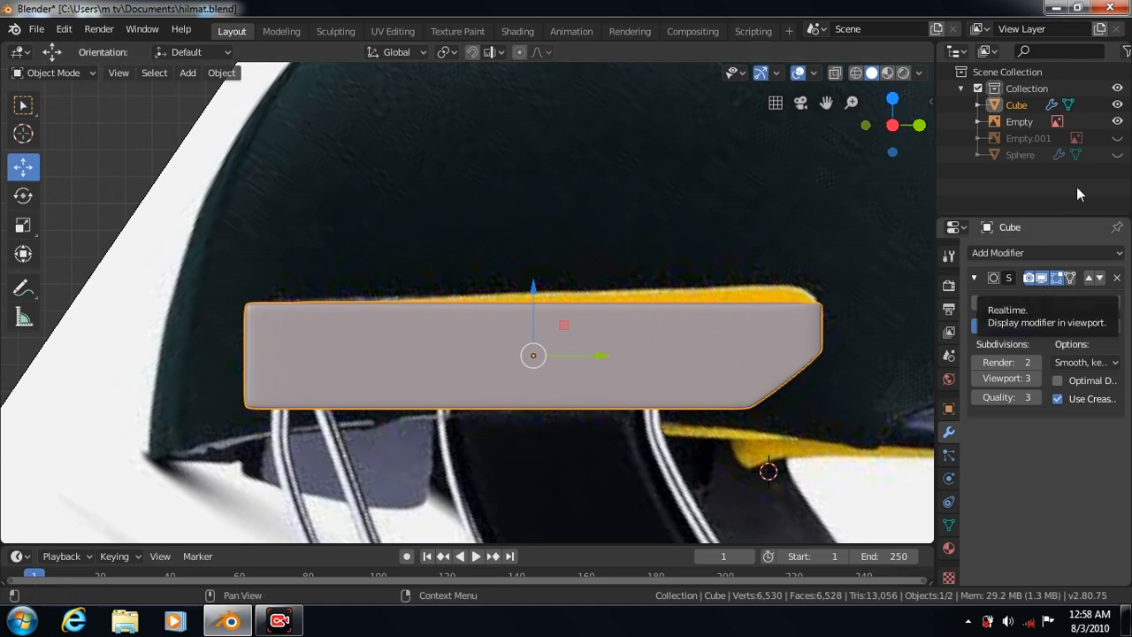
# Hide the side reference, show the helmet shell, and move the plate forward along Y and slightly down along Z
pyautogui.click(1117, 121)
pyautogui.click(1117, 155)
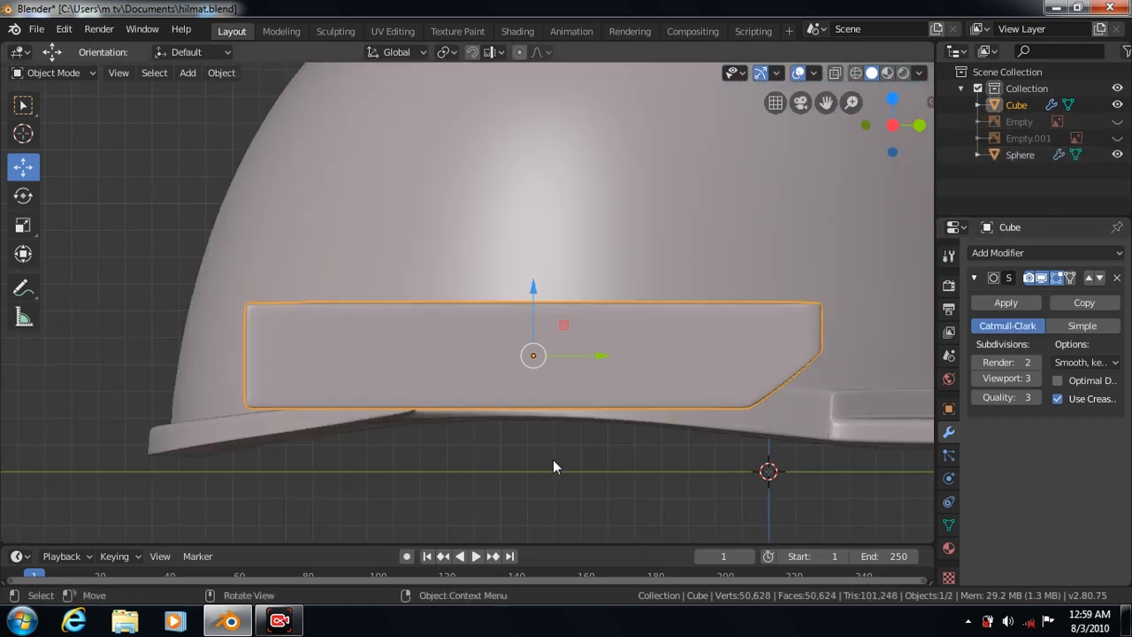
pyautogui.scroll(-3, 553, 459)
pyautogui.click(23, 226)
pyautogui.click(23, 166)
pyautogui.moveTo(571, 333); pyautogui.dragTo(611, 333)
pyautogui.moveTo(537, 264); pyautogui.dragTo(537, 275)
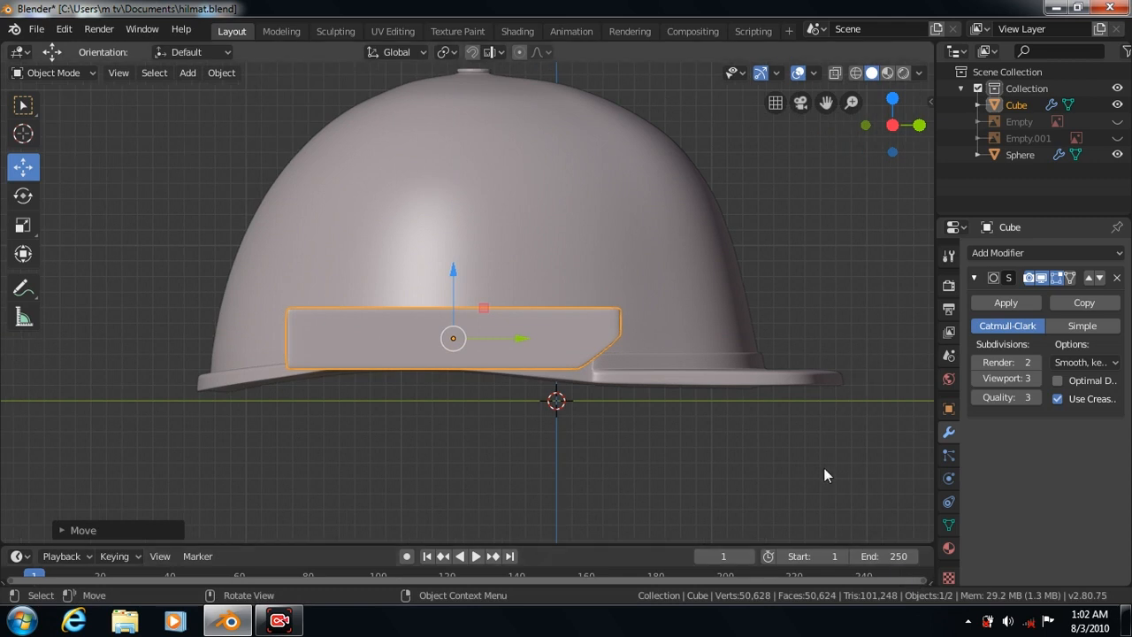
# In the top view, add a path curve with a radius of 1 m at the world origin
pyautogui.press('KP_7')
pyautogui.click(187, 73)
pyautogui.moveTo(207, 109)
pyautogui.click(380, 180)
pyautogui.click(61, 531)
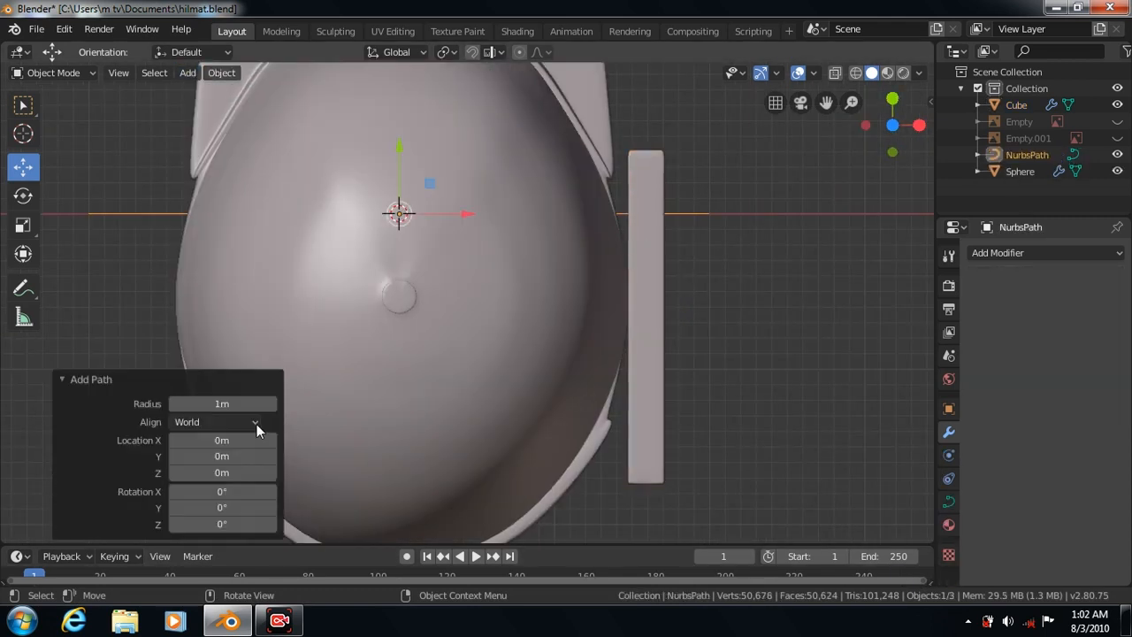
pyautogui.click(255, 422)
pyautogui.click(221, 458)
pyautogui.click(64, 380)
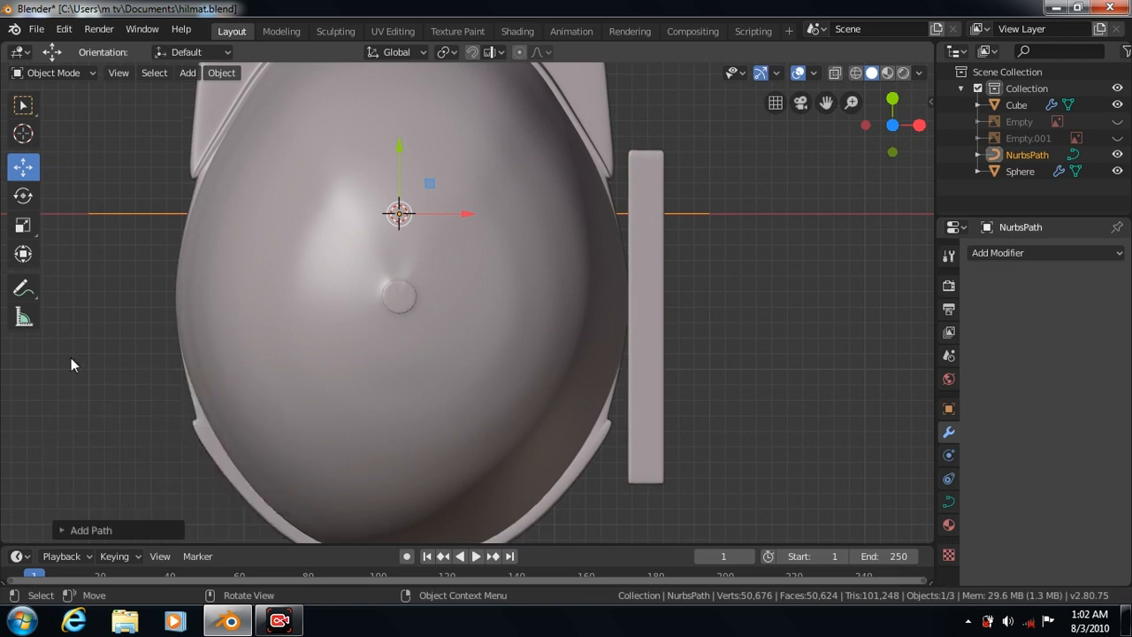
# Rotate the path by -90° around the Z axis
pyautogui.click(23, 196)
pyautogui.moveTo(445, 179); pyautogui.dragTo(467, 220)
pyautogui.click(61, 533)
pyautogui.click(234, 472)
pyautogui.write('-90')
pyautogui.press('Return')
# Move the path 1.5 m along X, raise it about 0.395 m to the plate's height, and shift it about -0.037 m along X
pyautogui.click(23, 167)
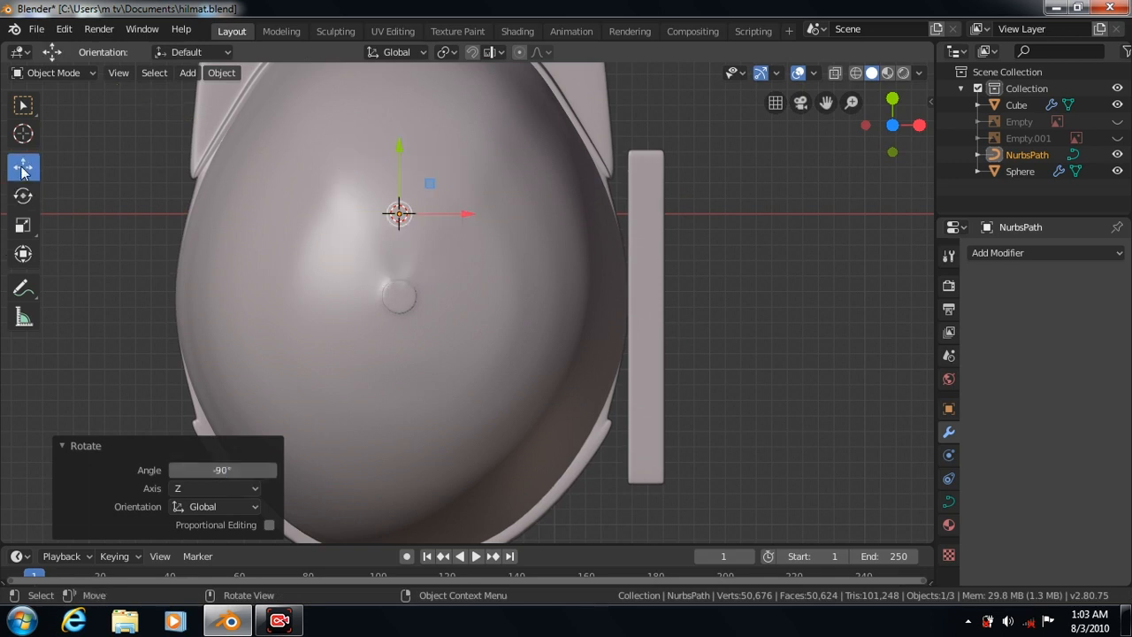
pyautogui.moveTo(467, 220); pyautogui.dragTo(712, 214)
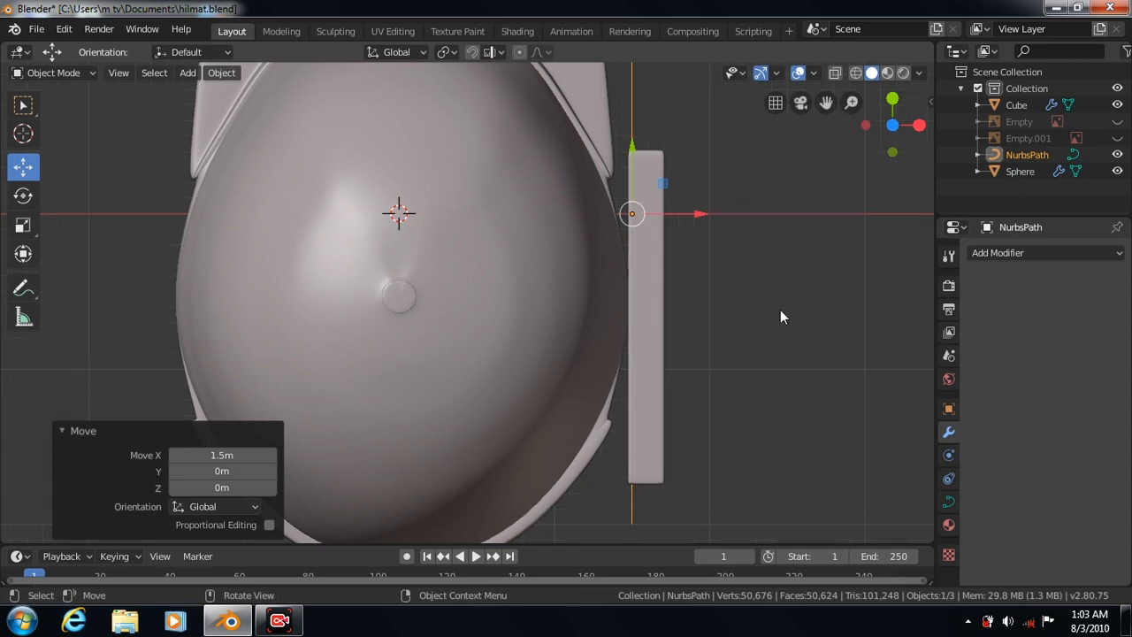
pyautogui.press('KP_3')
pyautogui.moveTo(556, 331); pyautogui.dragTo(545, 271)
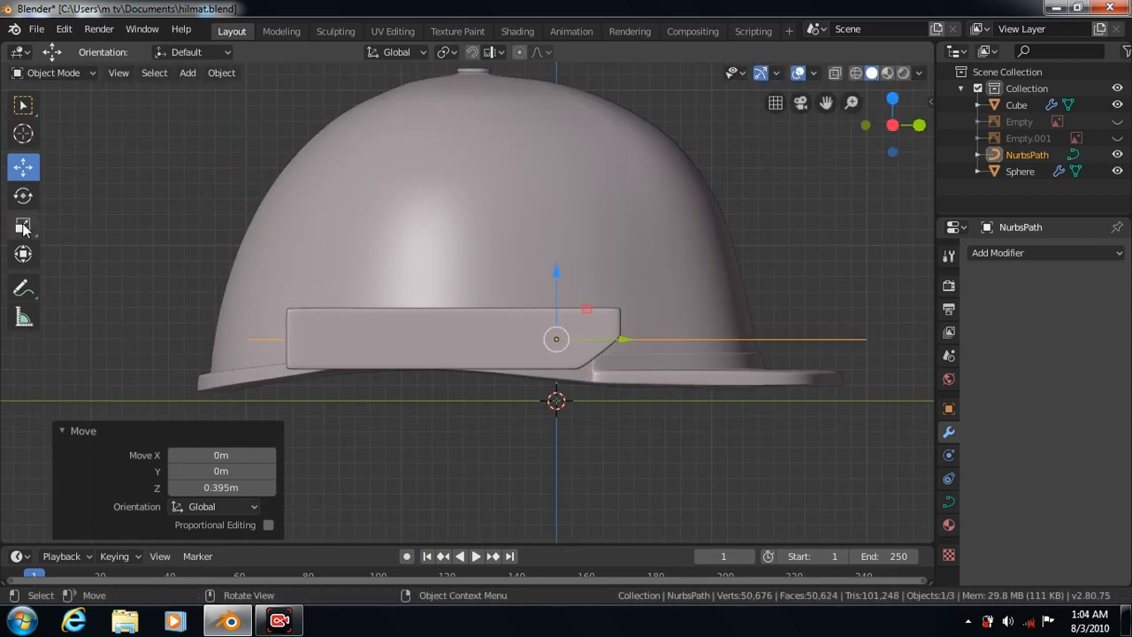
pyautogui.click(23, 226)
pyautogui.press('KP_7')
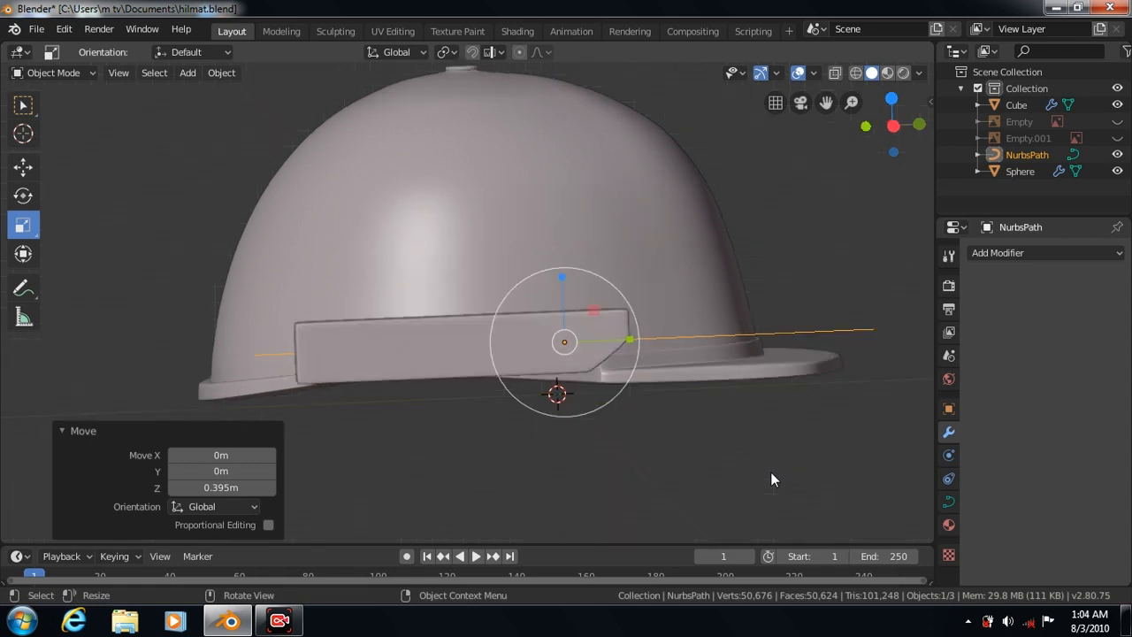
pyautogui.click(23, 168)
pyautogui.moveTo(700, 215); pyautogui.dragTo(694, 222)
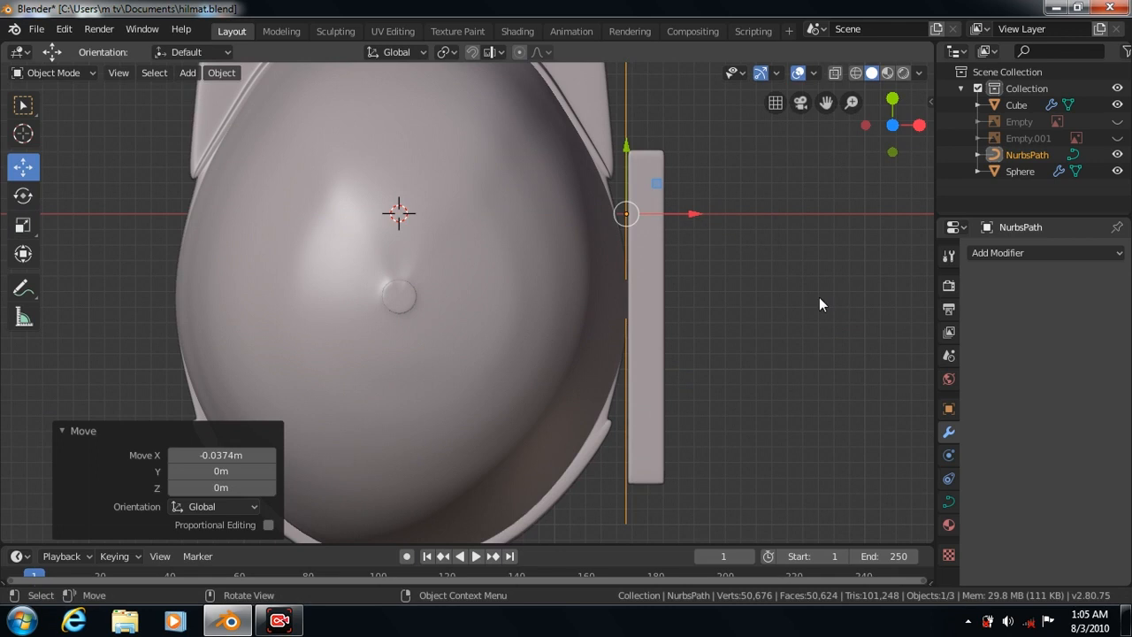
# Reshape the path's control points in edit mode so it curves along the helmet's side, and nudge the middle point slightly back along Y
pyautogui.scroll(-1, 821, 299)
pyautogui.press('Tab')
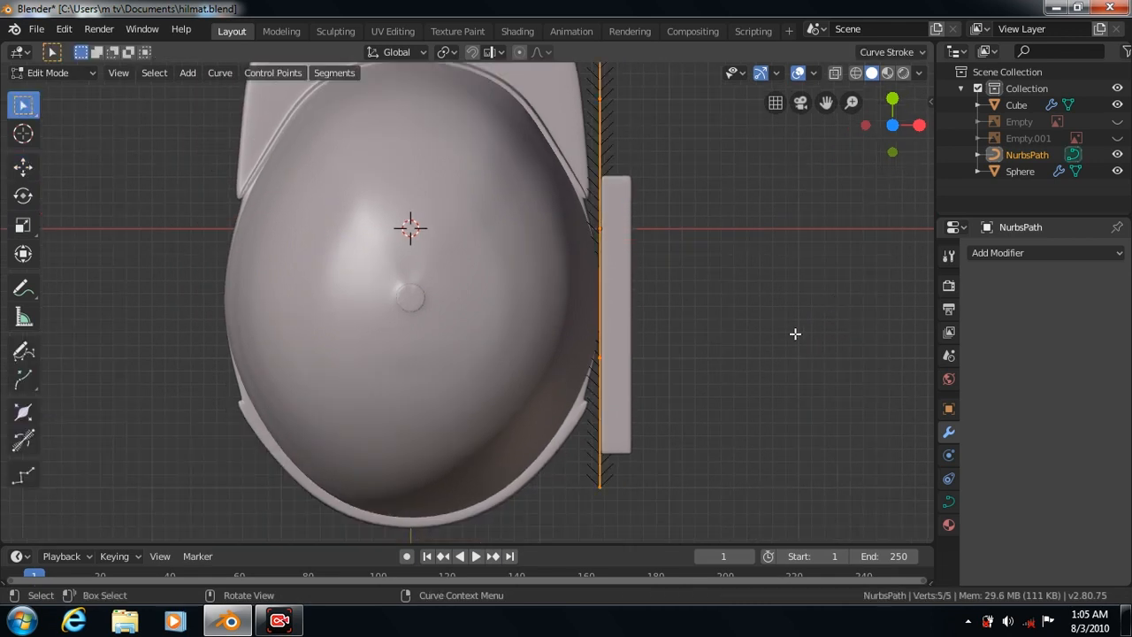
pyautogui.moveTo(825, 104); pyautogui.dragTo(825, 116)
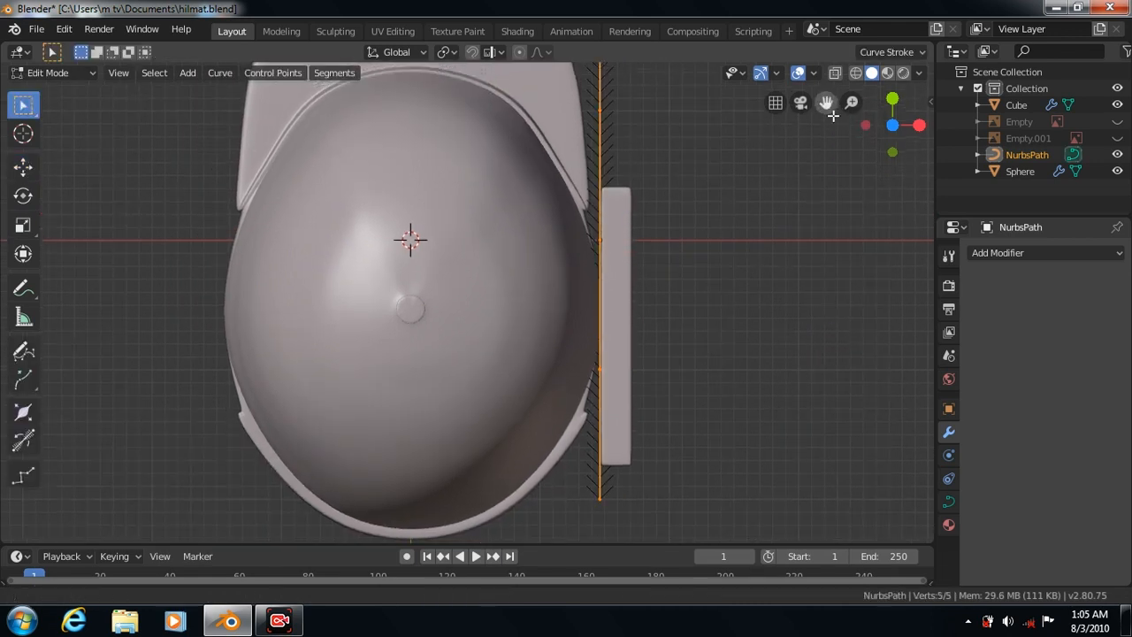
pyautogui.click(25, 168)
pyautogui.moveTo(663, 500); pyautogui.dragTo(631, 499)
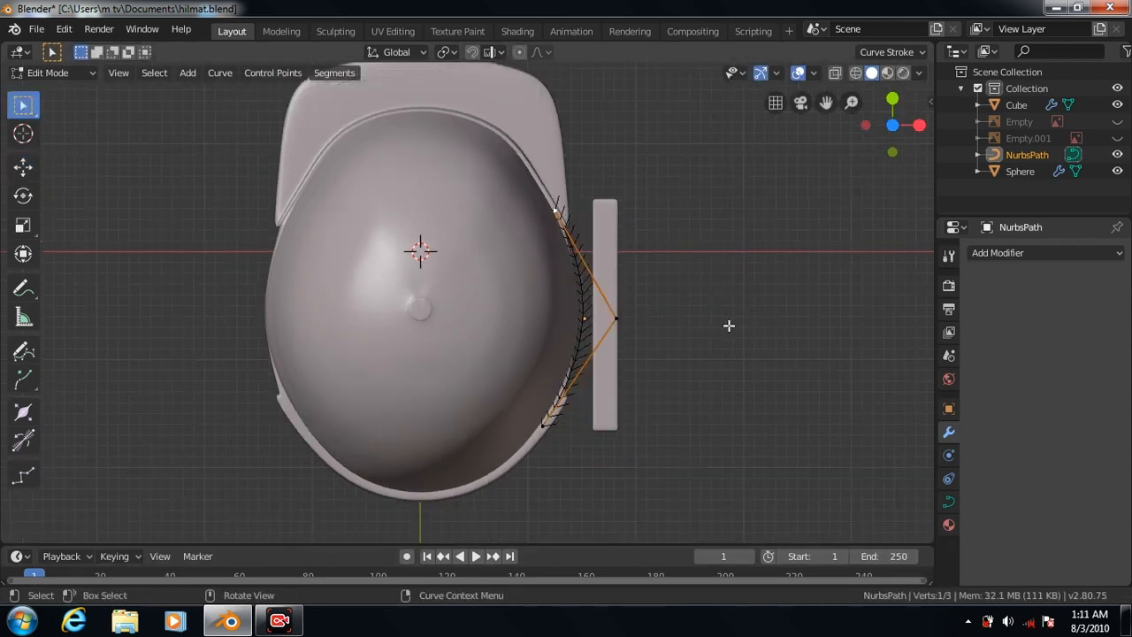
pyautogui.scroll(3, 728, 328)
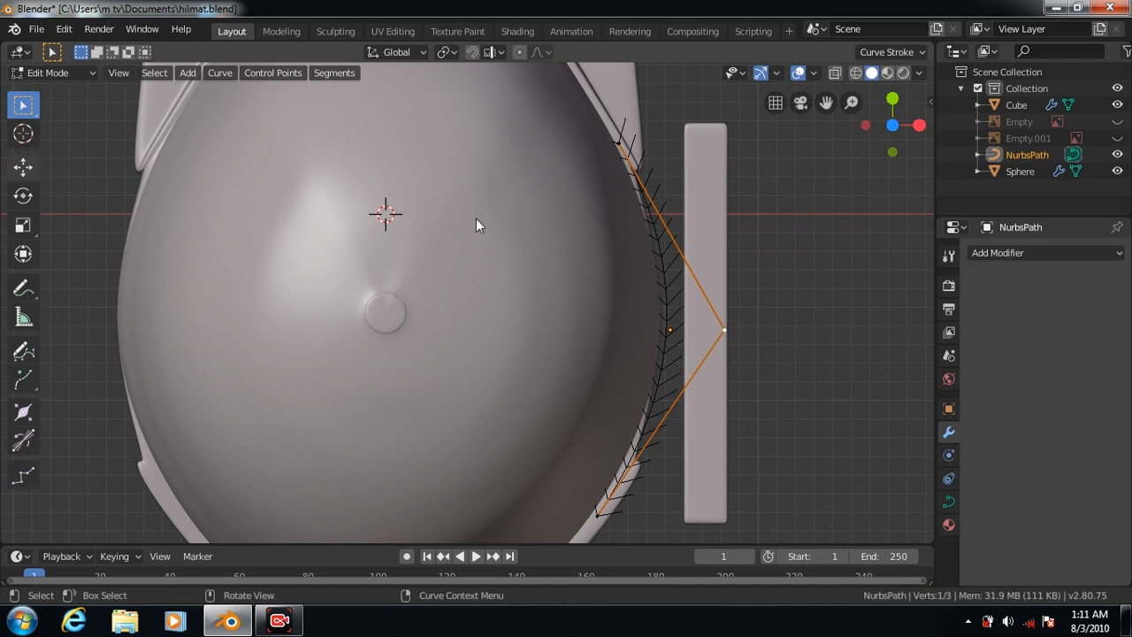
pyautogui.click(23, 167)
pyautogui.moveTo(725, 263); pyautogui.dragTo(726, 269)
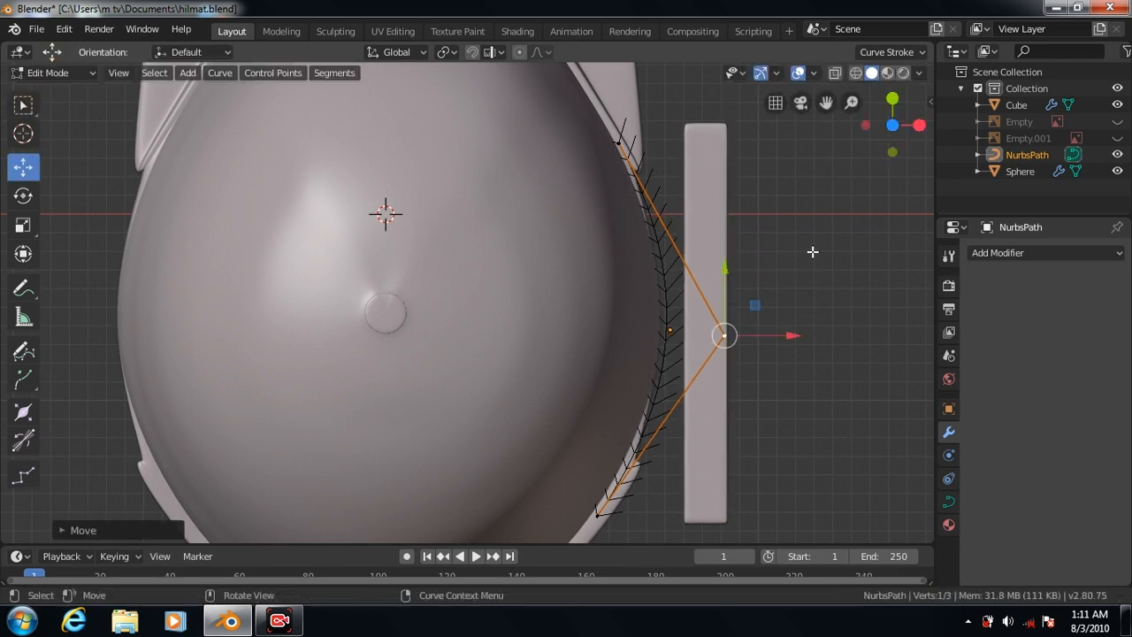
# Add a Curve modifier to the side plate with NurbsPath as its object, and slide the plate back along Y to align with the path
pyautogui.press('Tab')
pyautogui.click(711, 191)
pyautogui.click(1105, 253)
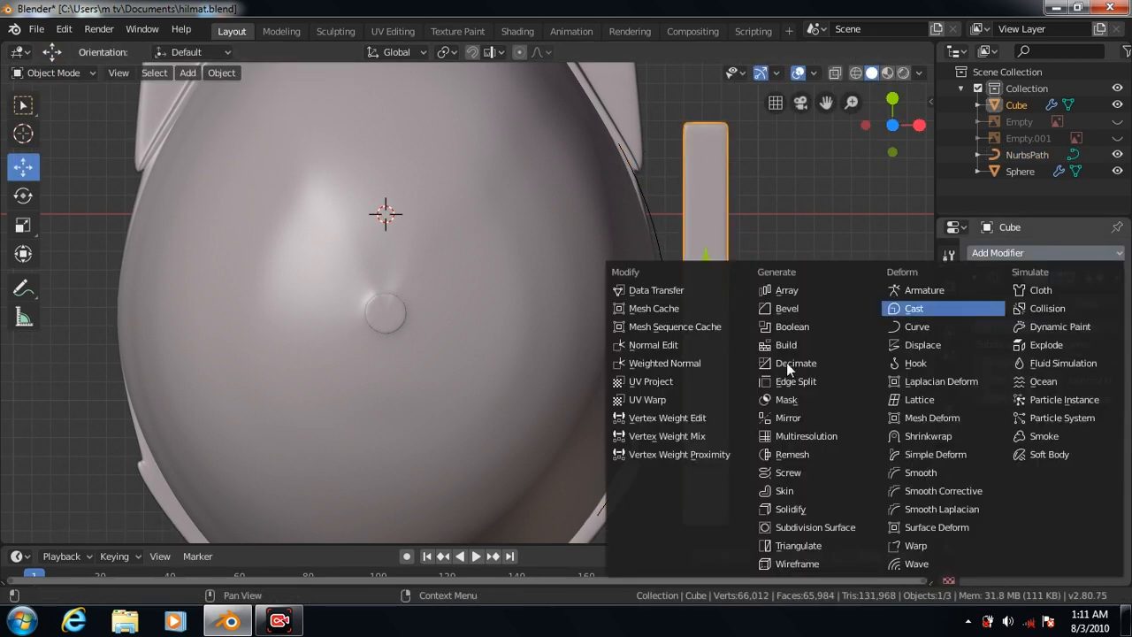
pyautogui.click(911, 326)
pyautogui.click(1034, 501)
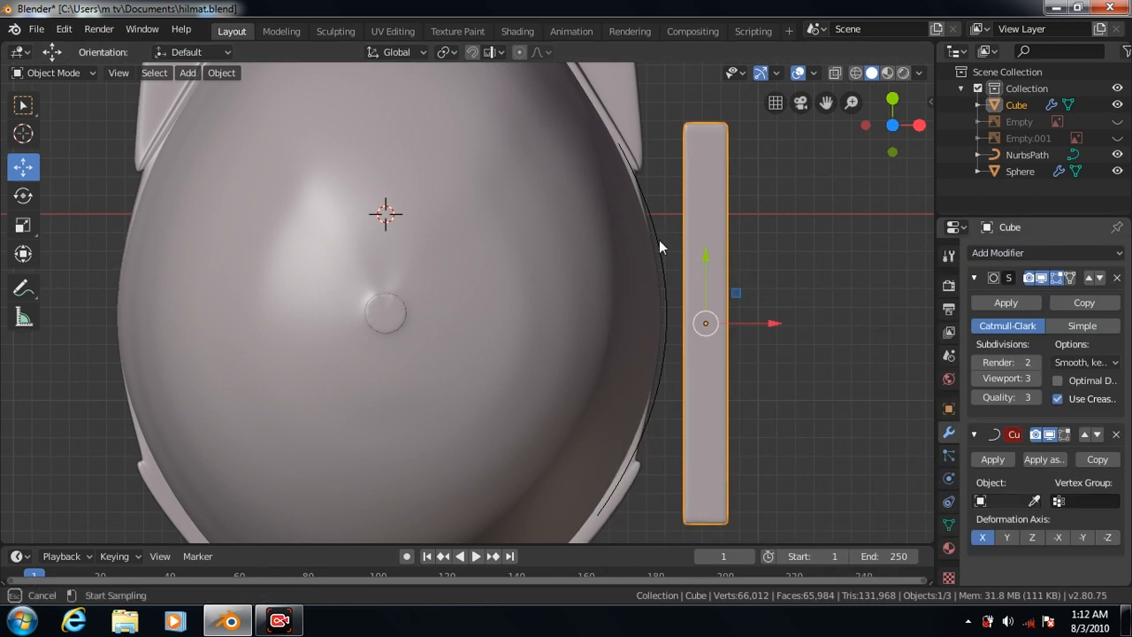
pyautogui.click(659, 240)
pyautogui.moveTo(705, 258); pyautogui.dragTo(706, 304)
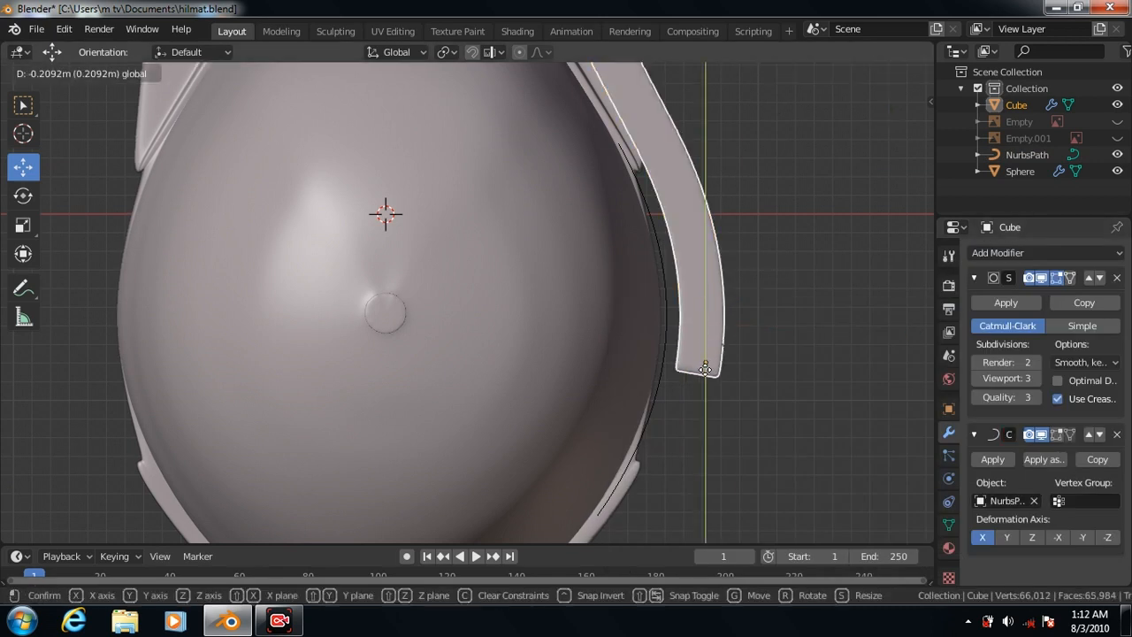
pyautogui.moveTo(697, 424); pyautogui.dragTo(696, 468)
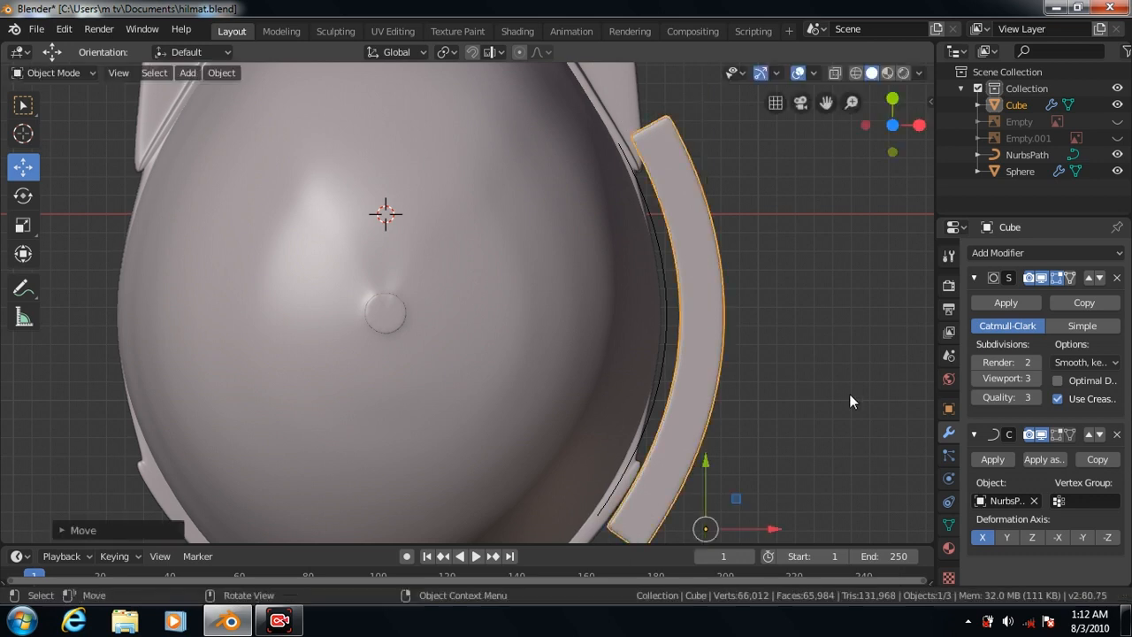
# Apply the side plate's Curve modifier and reset the plate's origin to its bent geometry
pyautogui.click(991, 459)
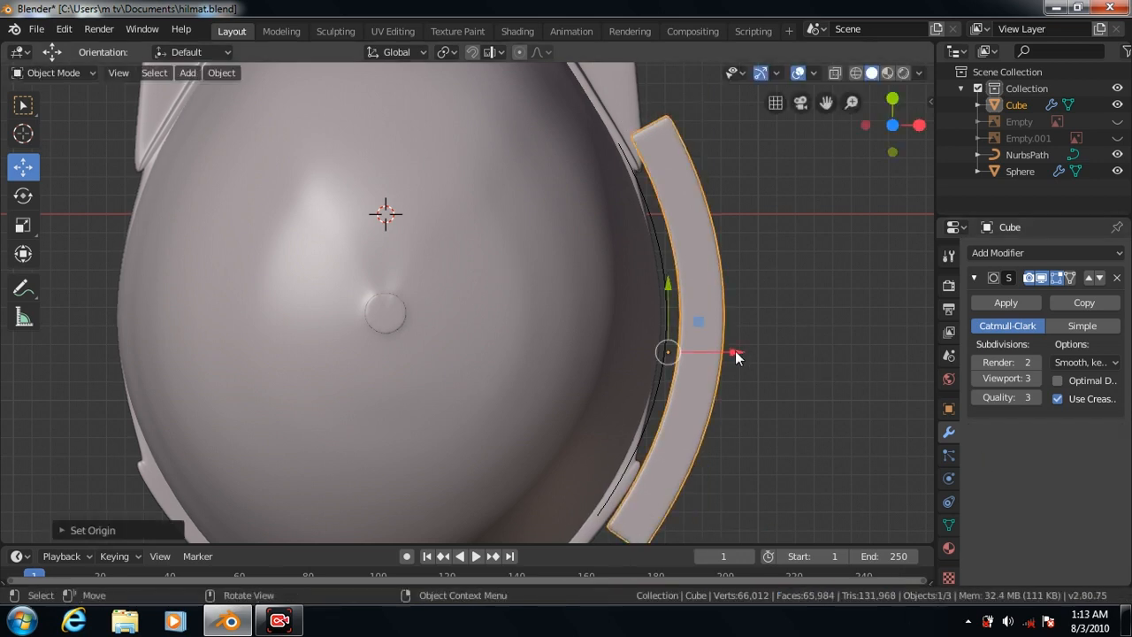
pyautogui.click(736, 353)
# Select the NurbsPath curve beside the helmet and delete it
pyautogui.click(24, 106)
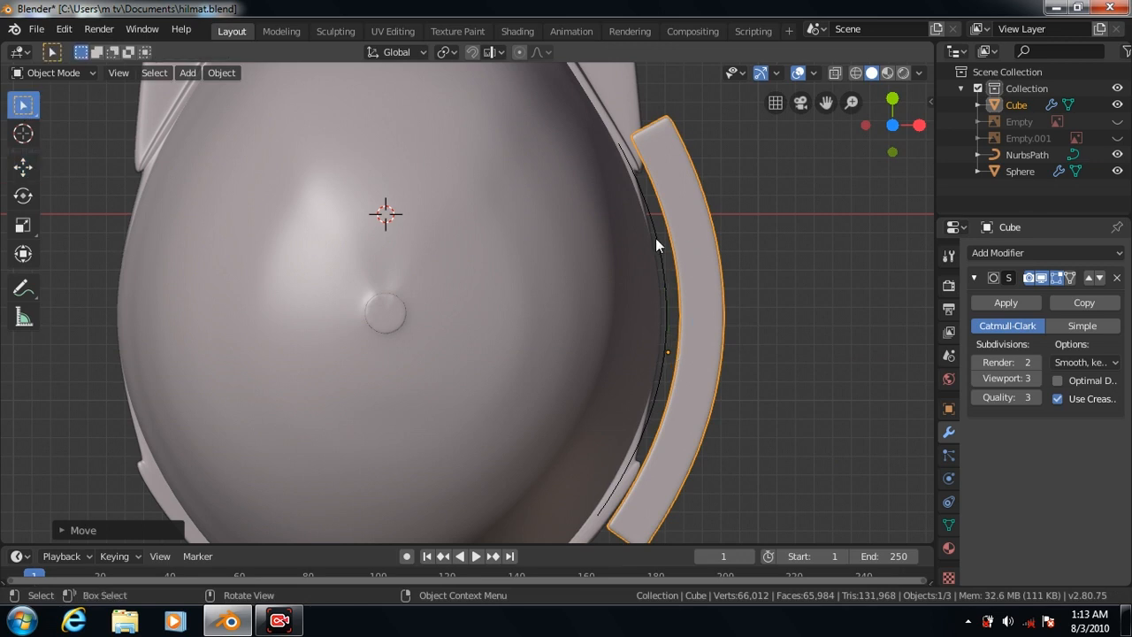
pyautogui.rightClick(655, 238)
pyautogui.click(595, 564)
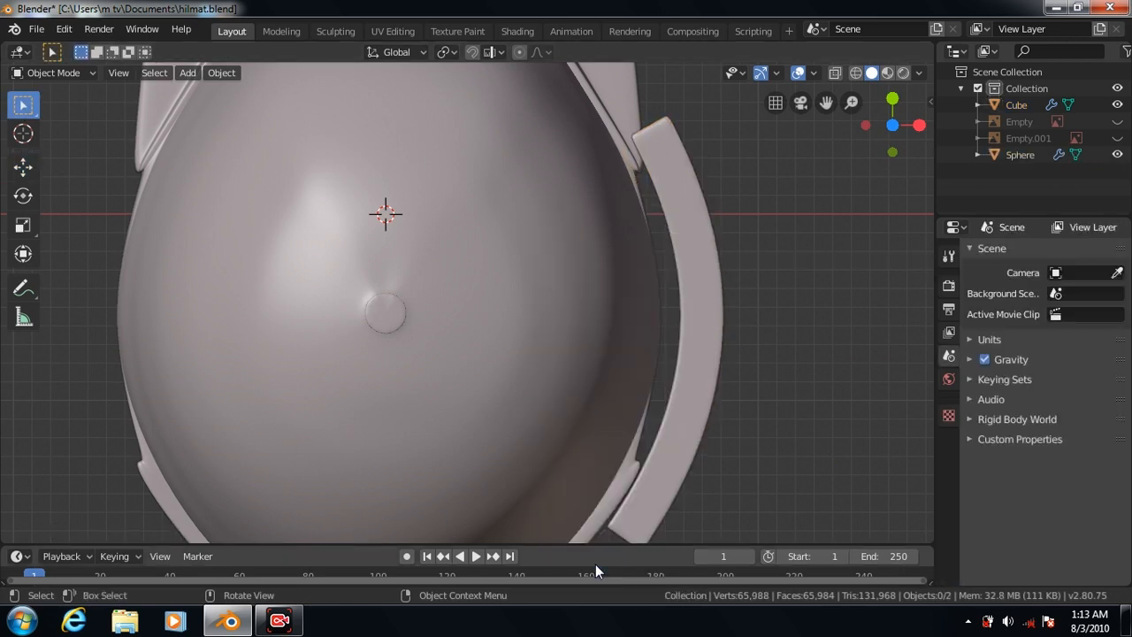
# Move the bent side plate inward along X until it sits against the side of the helmet shell, and check its fit
pyautogui.click(684, 403)
pyautogui.hotkey('shift', 'space')
pyautogui.press('g')
pyautogui.moveTo(731, 356); pyautogui.dragTo(700, 353)
pyautogui.scroll(-3, 843, 292)
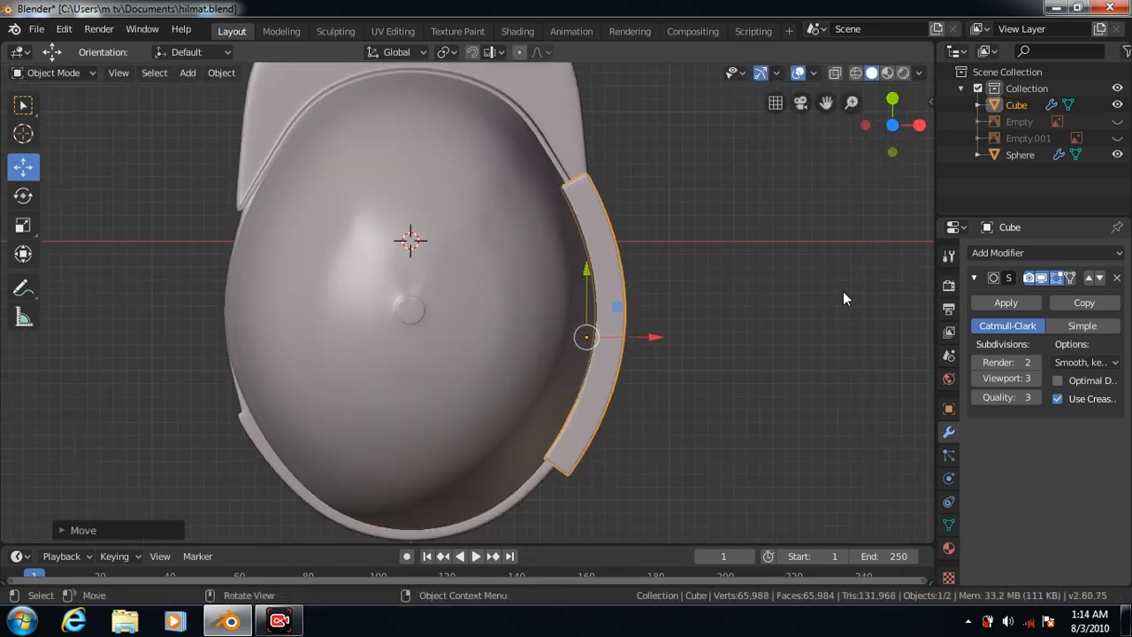
pyautogui.press('KP_3')
pyautogui.click(801, 307)
pyautogui.moveTo(801, 306); pyautogui.dragTo(790, 351, button='middle')
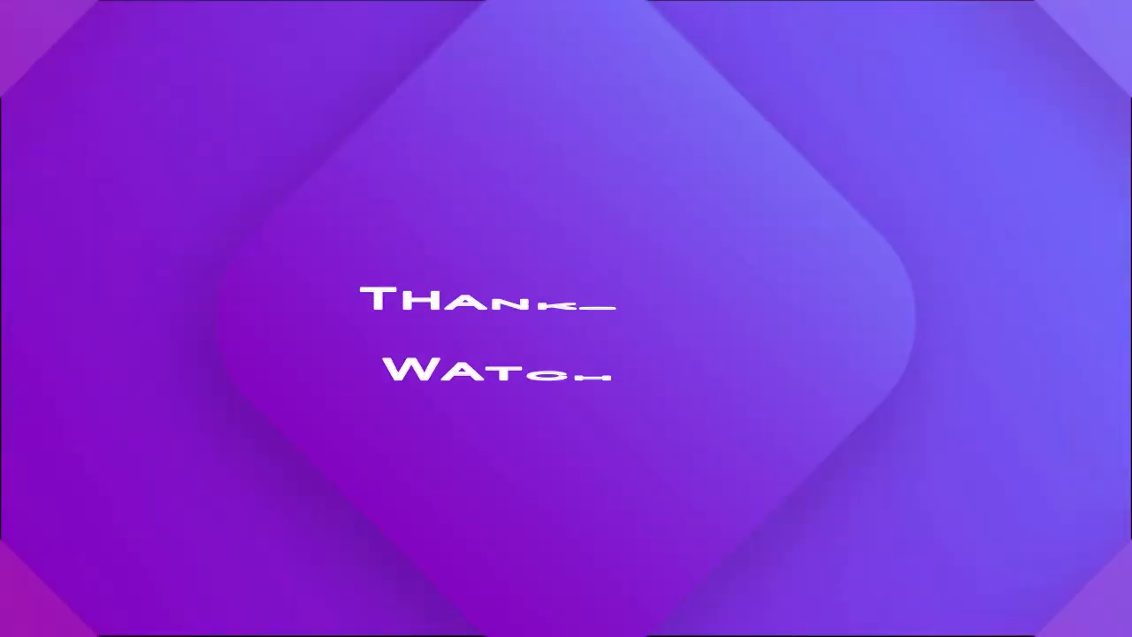